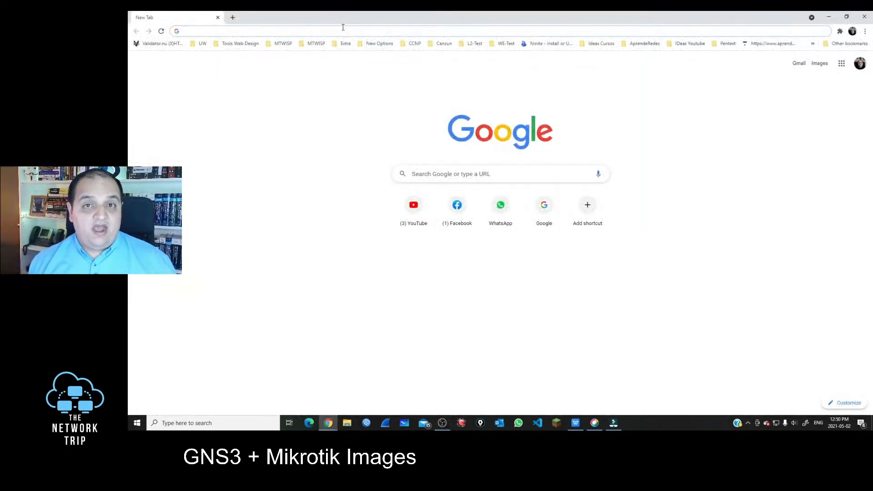
Search Google for 'vmware workstation player' and go to VMware's Workstation Player download page
{"action": "type", "text": "vmware workstation player"}
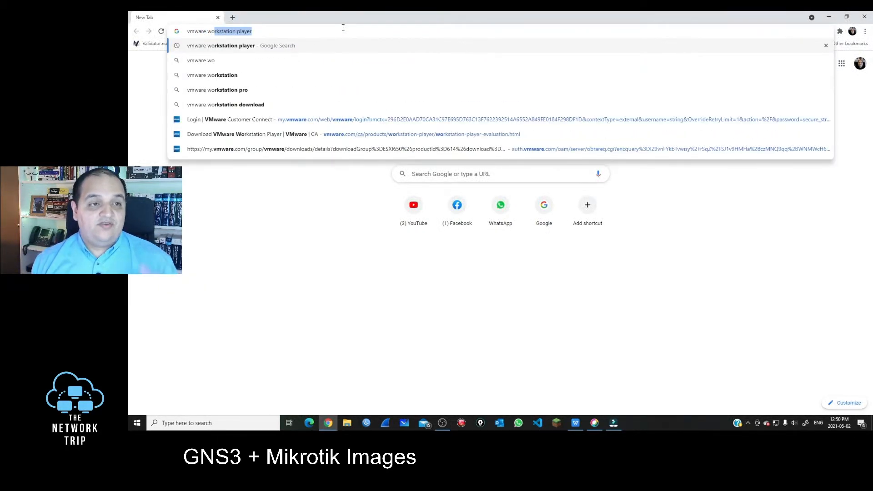
{"action": "key", "text": "Return"}
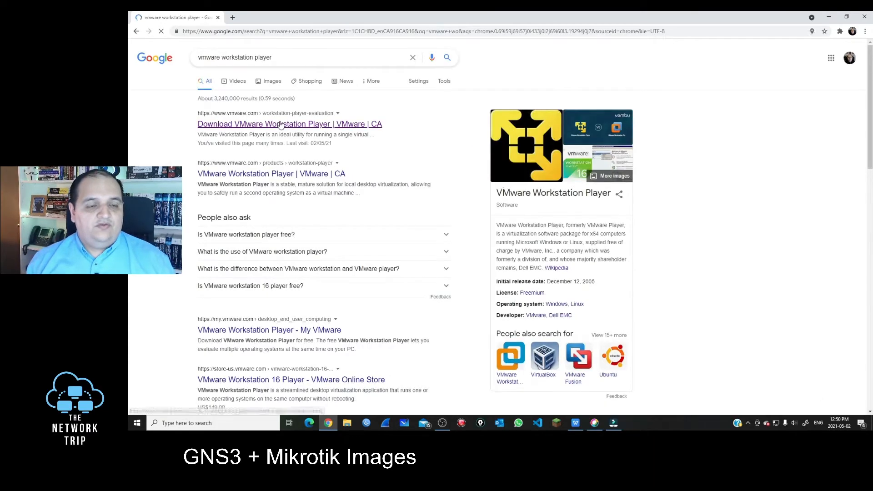
{"action": "left_click", "coordinate": [280, 125]}
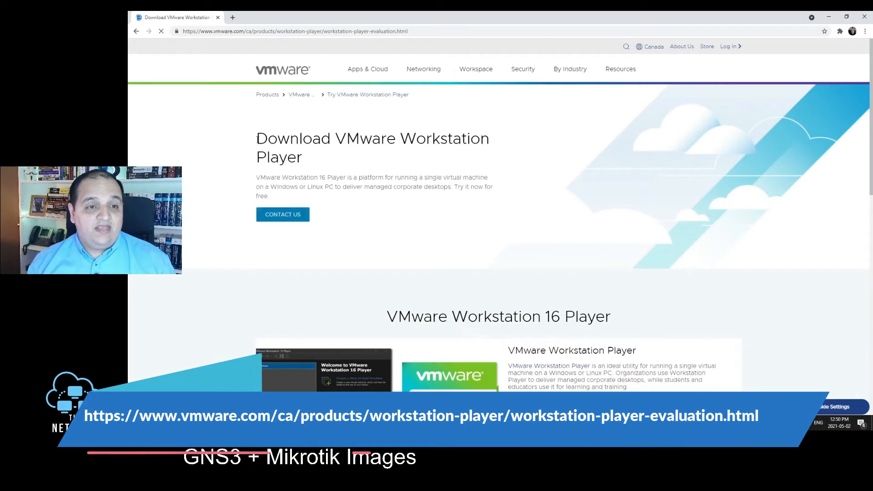
Highlight the Windows and Linux headings, then download and save the Workstation 16.0 Player Windows installer
{"action": "scroll", "coordinate": [513, 327], "scroll_direction": "down", "scroll_amount": 8}
{"action": "scroll", "coordinate": [513, 326], "scroll_direction": "down", "scroll_amount": 2}
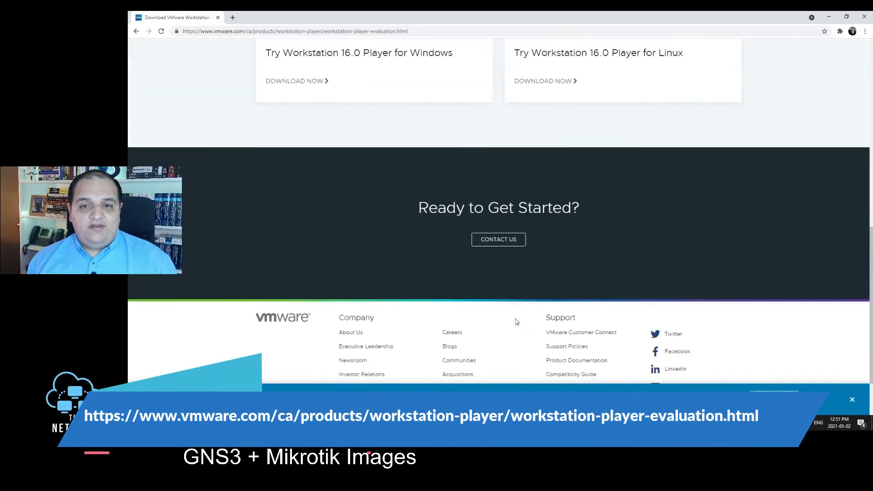
{"action": "scroll", "coordinate": [516, 321], "scroll_direction": "up", "scroll_amount": 3}
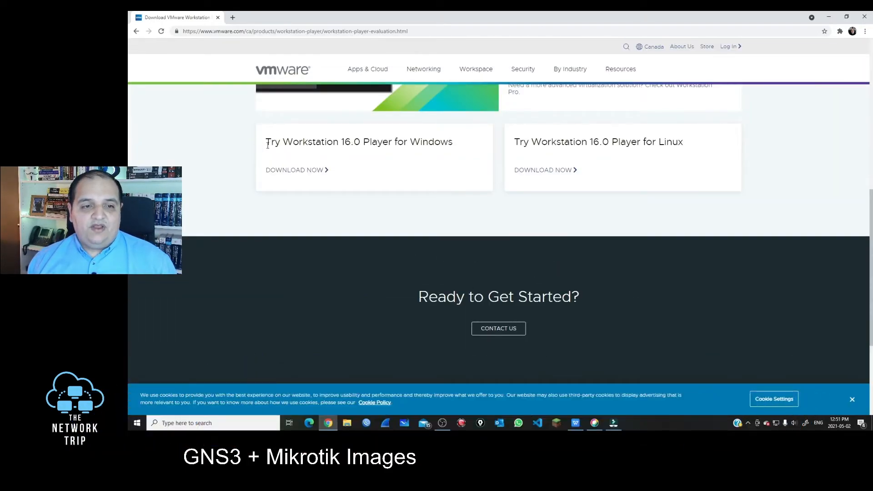
{"action": "left_click_drag", "start_coordinate": [263, 144], "coordinate": [461, 143]}
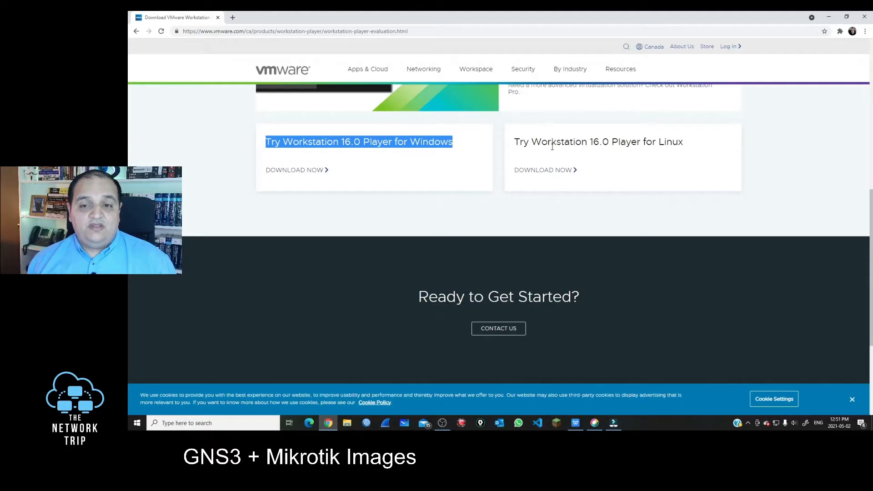
{"action": "left_click_drag", "start_coordinate": [532, 142], "coordinate": [694, 146]}
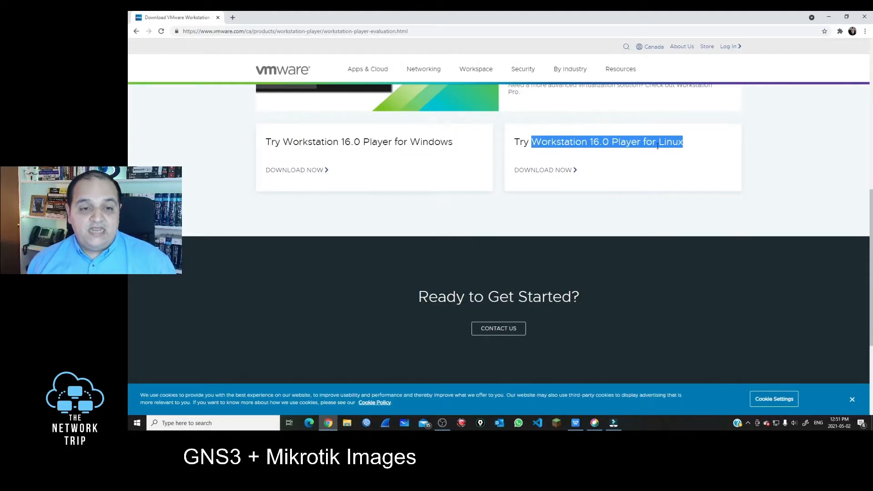
{"action": "left_click", "coordinate": [305, 172]}
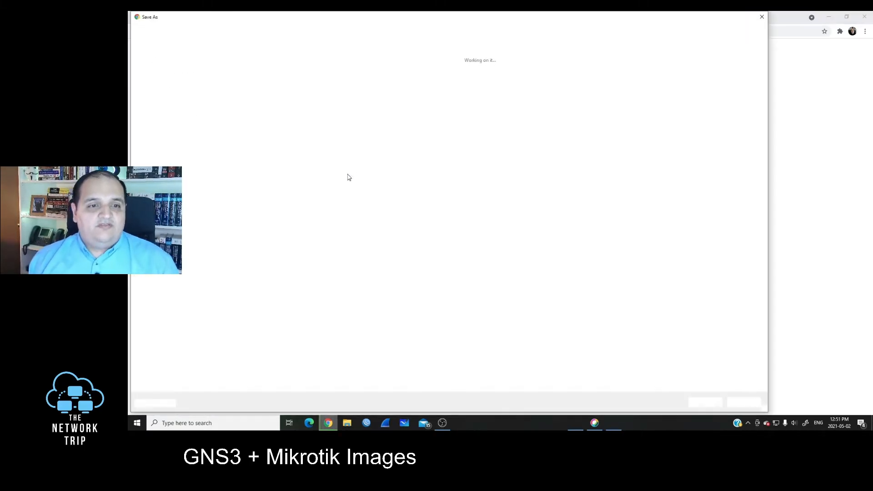
{"action": "key", "text": "Return"}
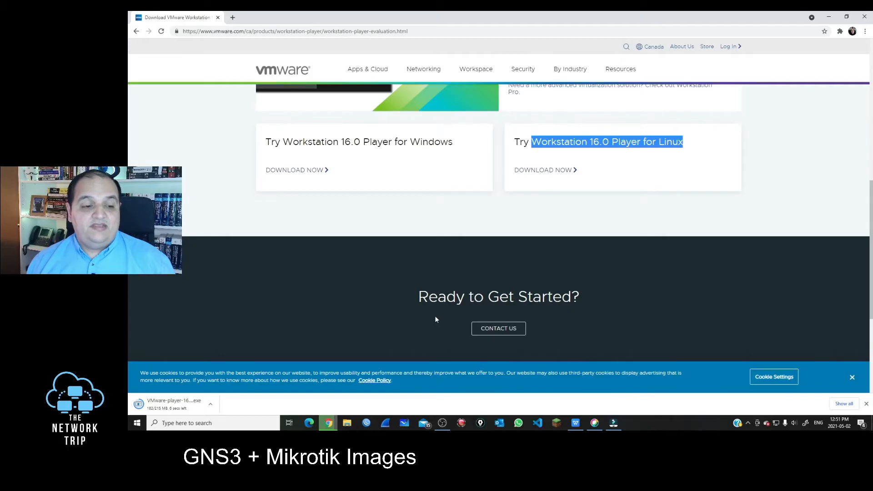
In a new tab, search Google for 'gns3' and reach the GNS3 free download page
{"action": "left_click", "coordinate": [232, 18]}
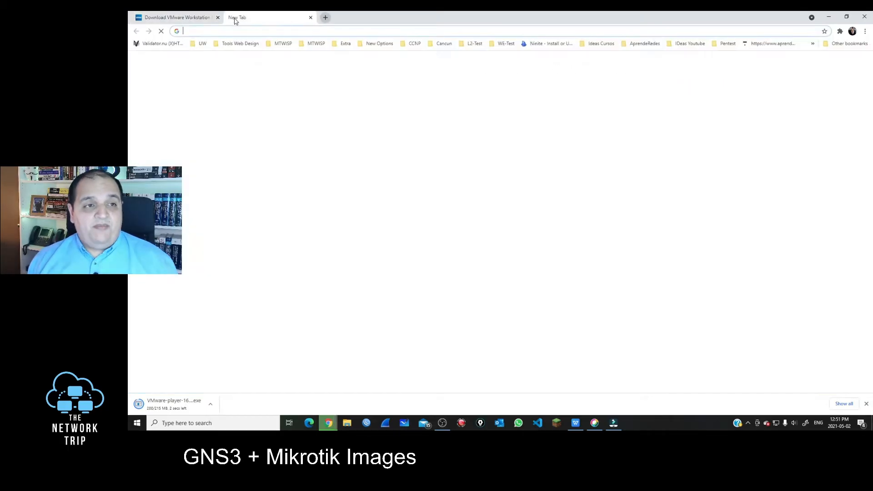
{"action": "type", "text": "gns3"}
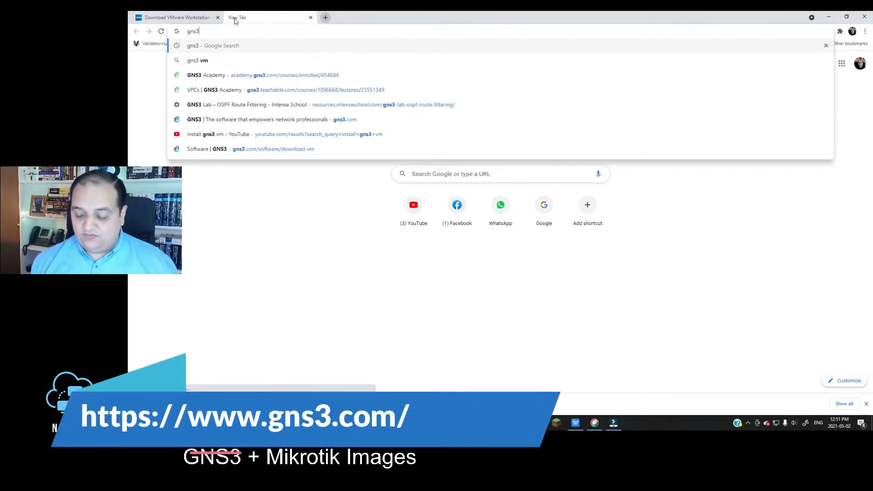
{"action": "key", "text": "Return"}
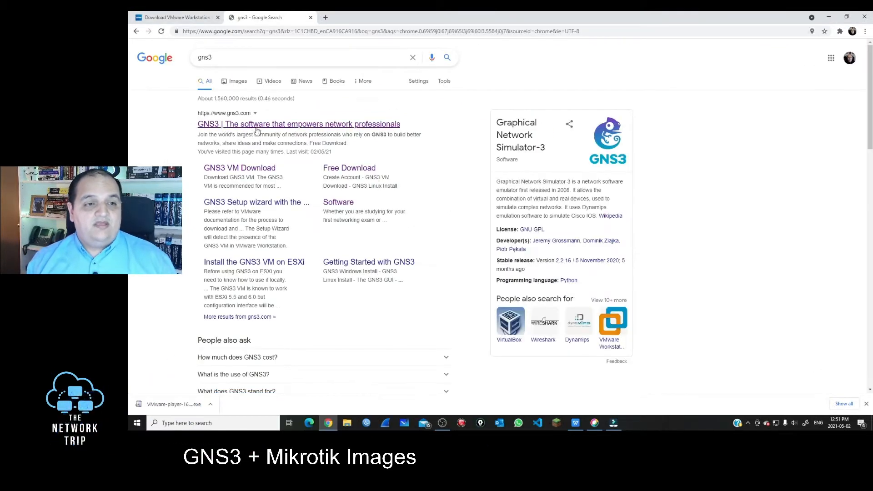
{"action": "left_click", "coordinate": [239, 124]}
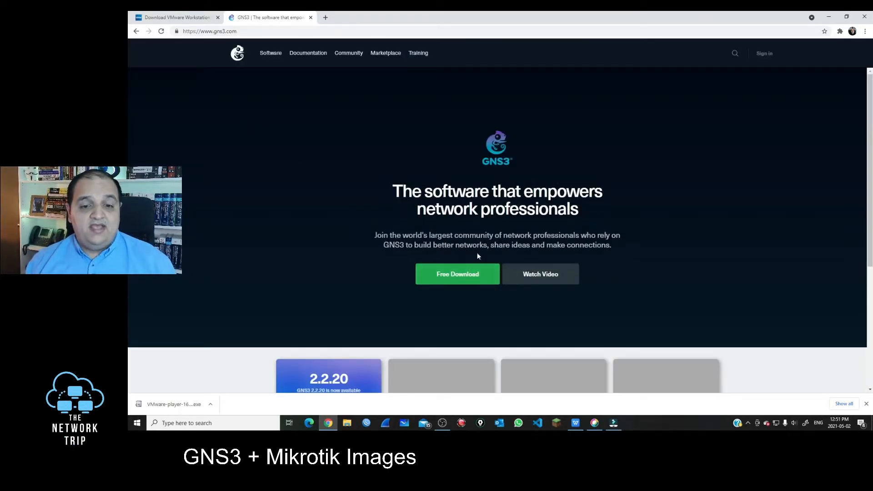
{"action": "left_click", "coordinate": [474, 273]}
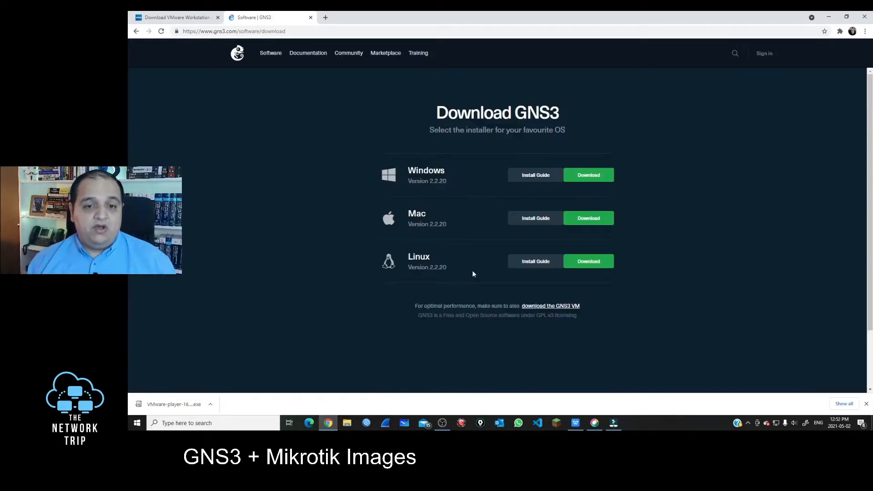
Highlight the Windows, Mac and Linux installers, then go to the GNS3 VM download page
{"action": "left_click_drag", "start_coordinate": [415, 171], "coordinate": [446, 172]}
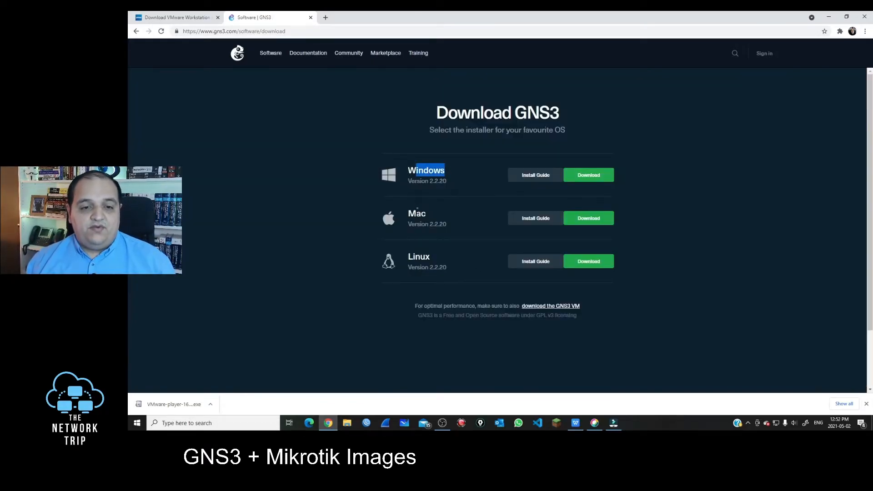
{"action": "left_click_drag", "start_coordinate": [408, 212], "coordinate": [443, 226]}
{"action": "left_click_drag", "start_coordinate": [421, 267], "coordinate": [542, 276]}
{"action": "left_click_drag", "start_coordinate": [630, 276], "coordinate": [394, 172]}
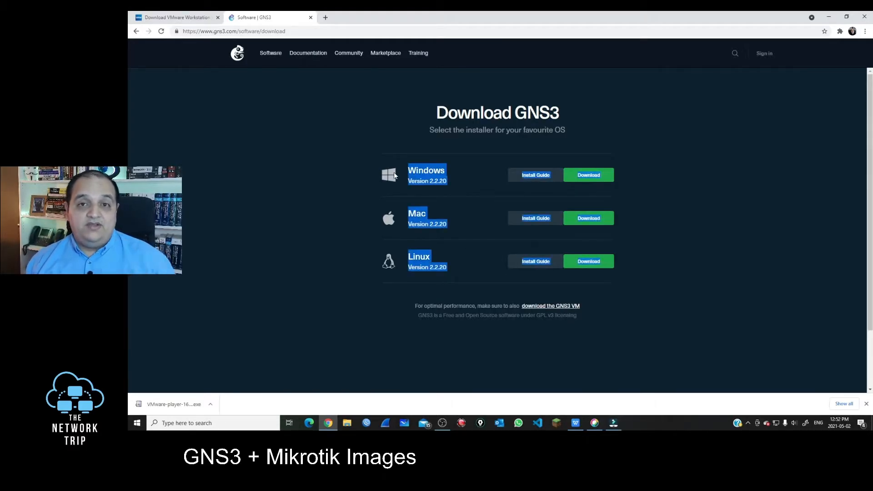
{"action": "left_click_drag", "start_coordinate": [514, 306], "coordinate": [566, 308]}
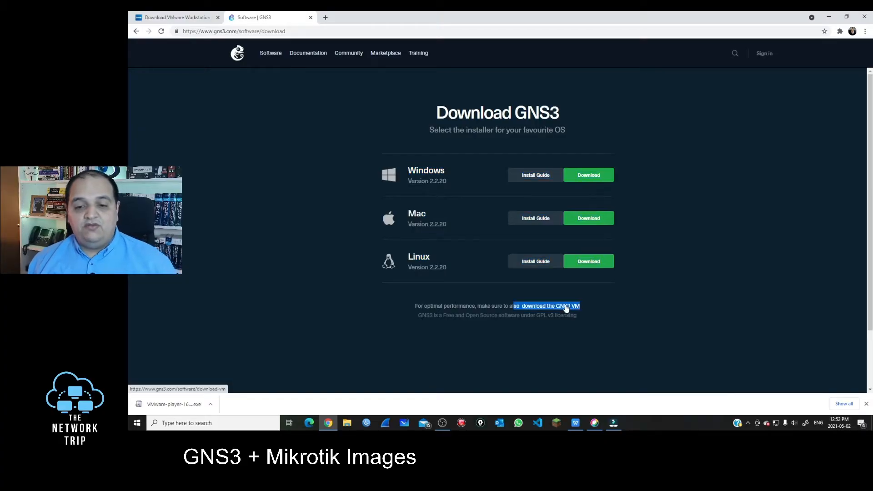
{"action": "left_click", "coordinate": [566, 306]}
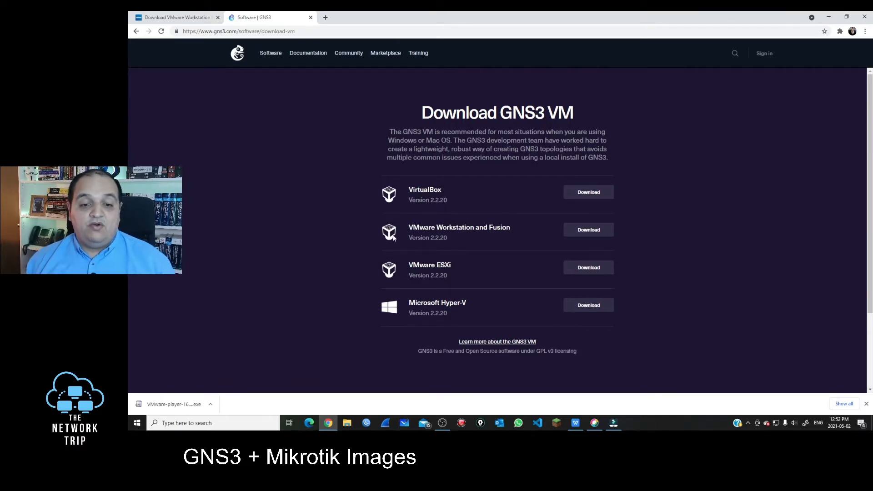
{"action": "left_click_drag", "start_coordinate": [448, 238], "coordinate": [485, 228]}
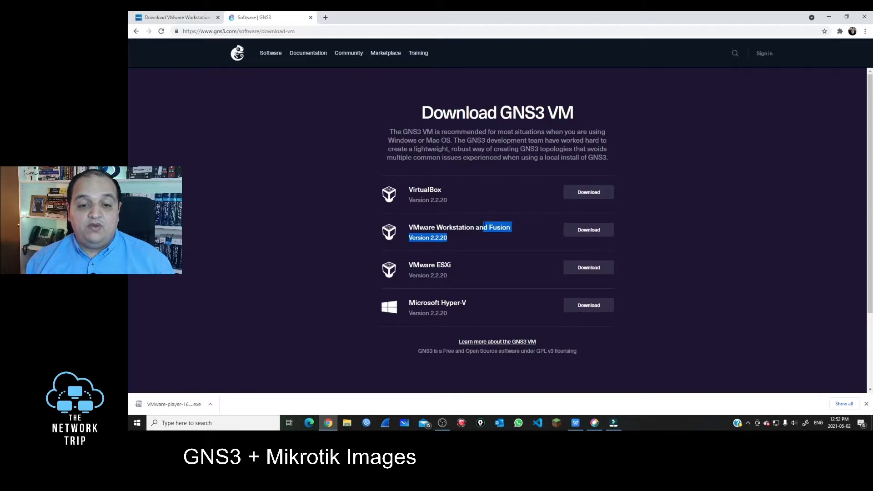
Download and save the GNS3 VM zip for VMware Workstation and Fusion
{"action": "left_click", "coordinate": [589, 231]}
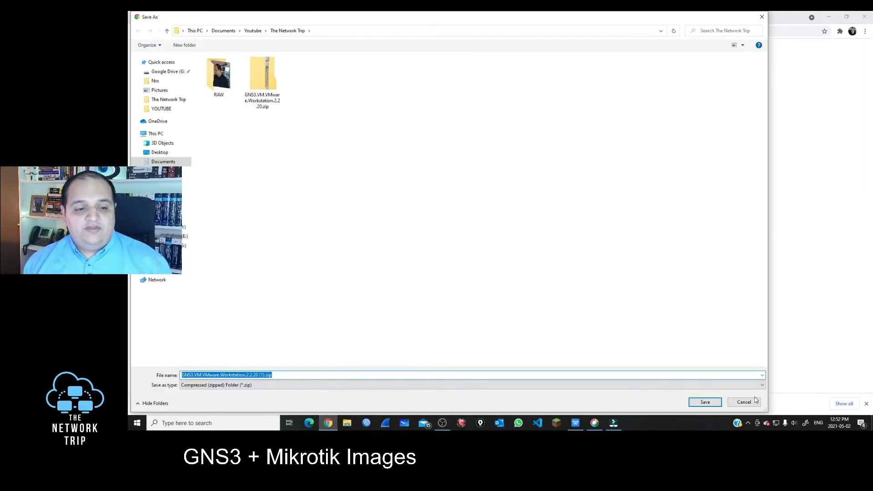
{"action": "left_click", "coordinate": [716, 403]}
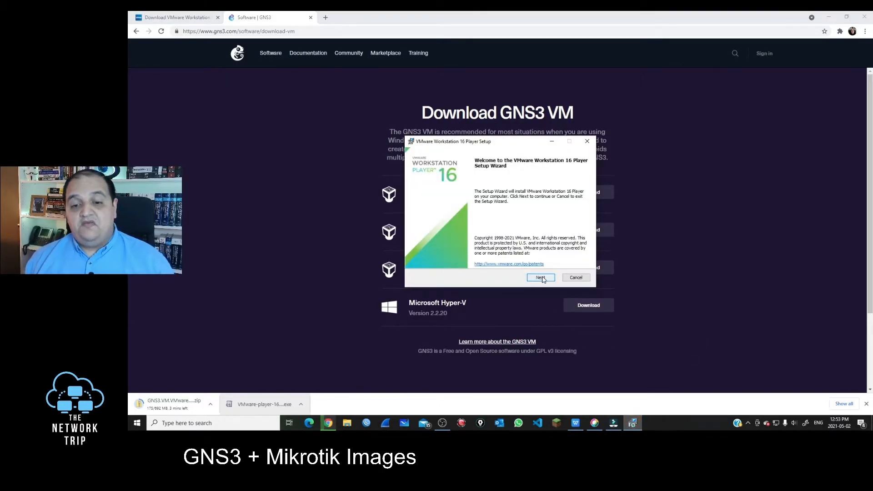
Install Player with default location and shortcuts, license accepted, CEIP unticked, then close the wizard
{"action": "left_click", "coordinate": [539, 279]}
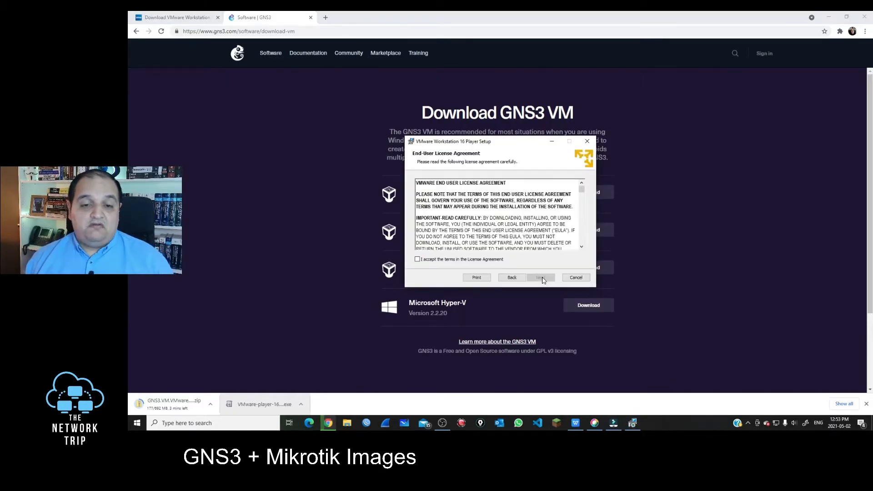
{"action": "left_click", "coordinate": [490, 263]}
{"action": "left_click", "coordinate": [546, 278]}
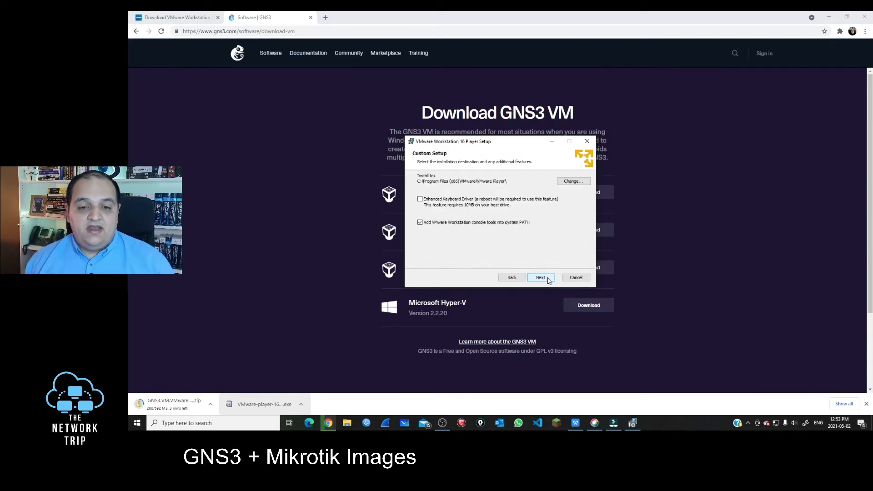
{"action": "left_click", "coordinate": [548, 279]}
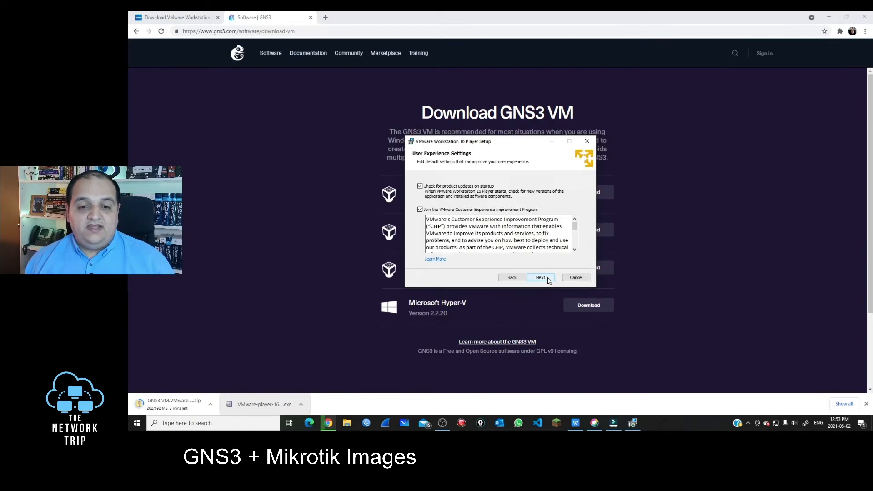
{"action": "left_click", "coordinate": [420, 210]}
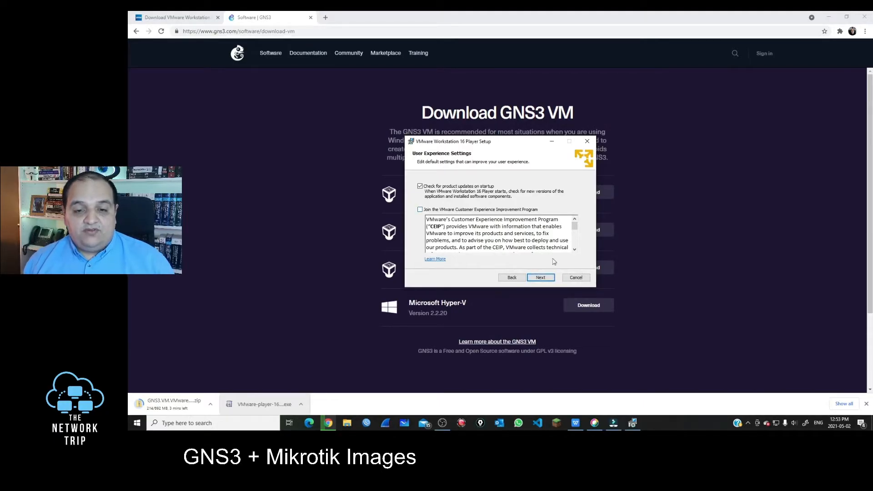
{"action": "left_click", "coordinate": [545, 280]}
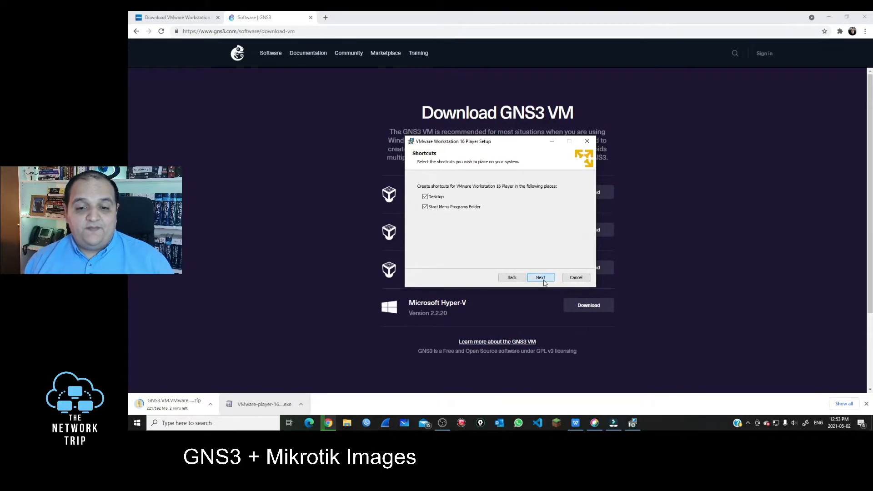
{"action": "left_click", "coordinate": [543, 280]}
{"action": "left_click", "coordinate": [539, 278]}
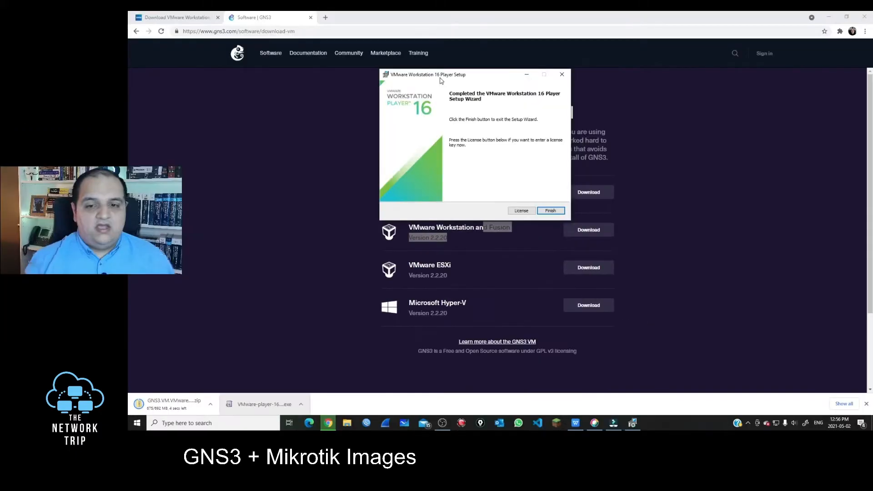
{"action": "left_click", "coordinate": [551, 210]}
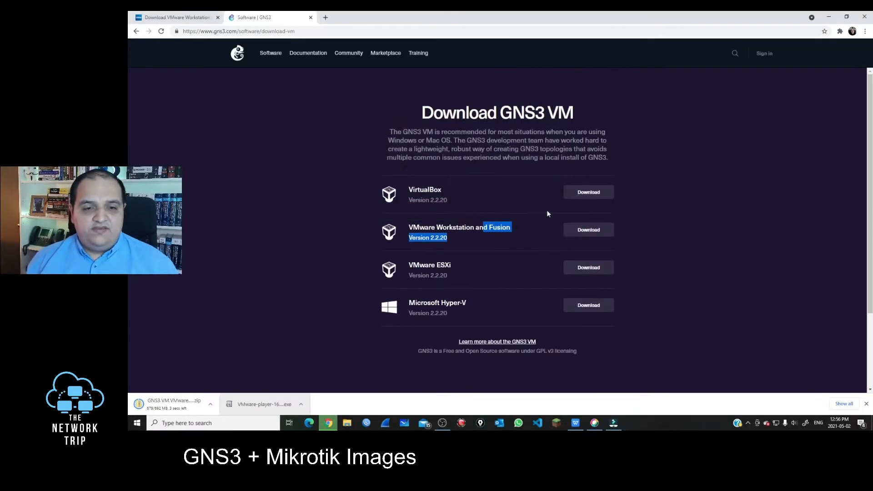
Launch VMware Workstation 16 Player from Windows search and accept free non-commercial use
{"action": "left_click", "coordinate": [230, 427]}
{"action": "type", "text": "vm"}
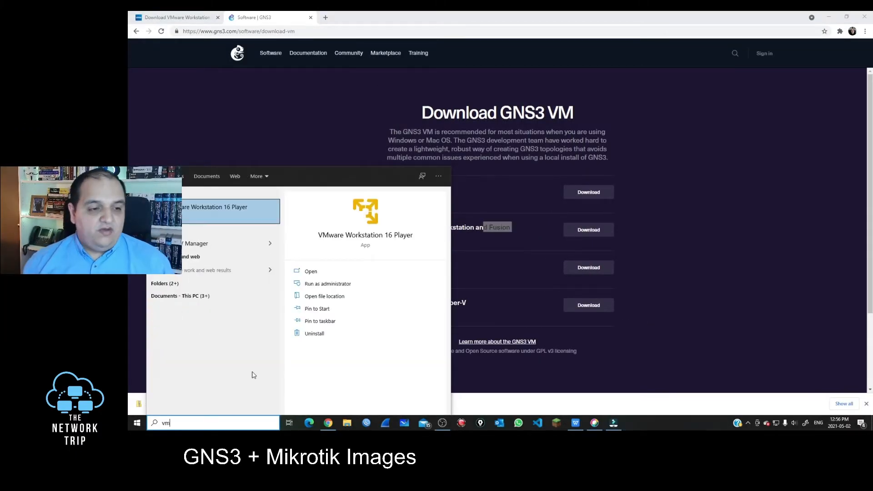
{"action": "left_click", "coordinate": [250, 207]}
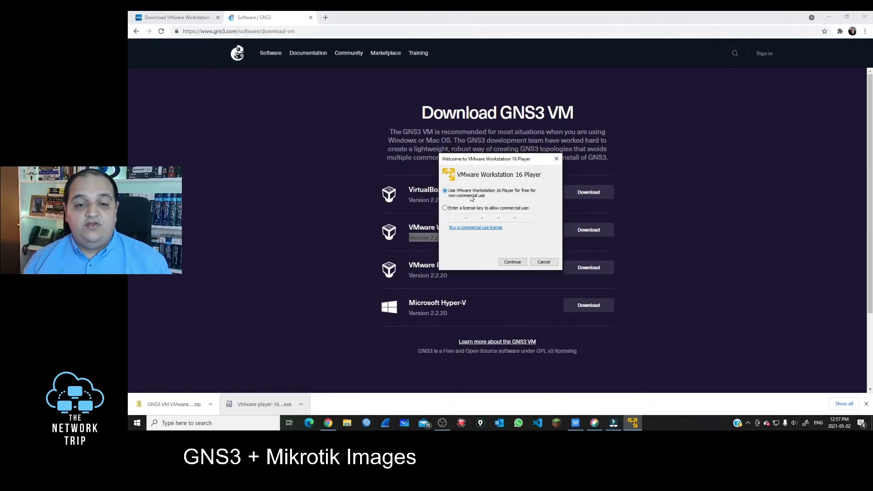
{"action": "left_click", "coordinate": [522, 262]}
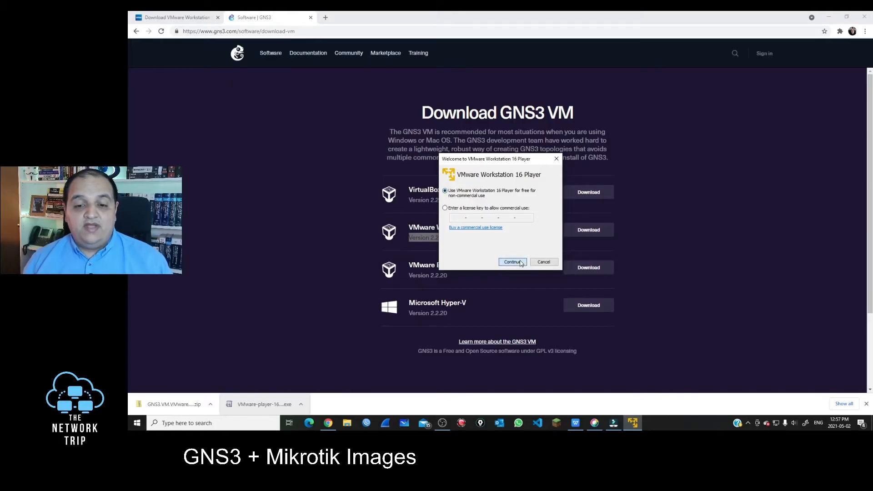
{"action": "left_click", "coordinate": [521, 262]}
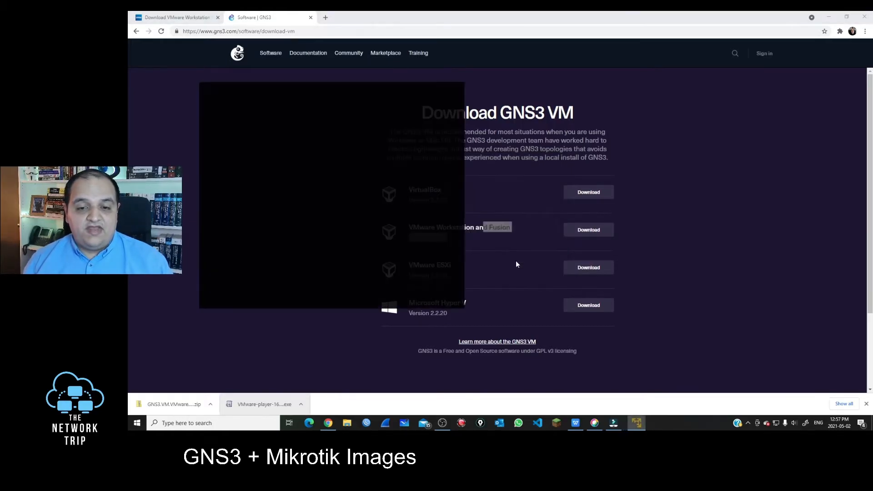
Reposition the player window and return to the Home welcome page
{"action": "left_click_drag", "start_coordinate": [445, 77], "coordinate": [469, 67]}
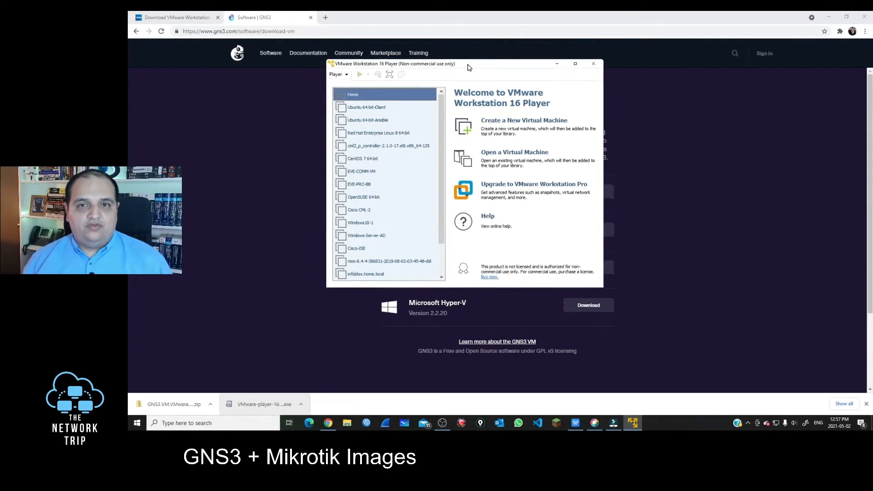
{"action": "left_click_drag", "start_coordinate": [421, 113], "coordinate": [406, 160]}
{"action": "scroll", "coordinate": [395, 218], "scroll_direction": "down", "scroll_amount": 1}
{"action": "scroll", "coordinate": [394, 227], "scroll_direction": "up", "scroll_amount": 1}
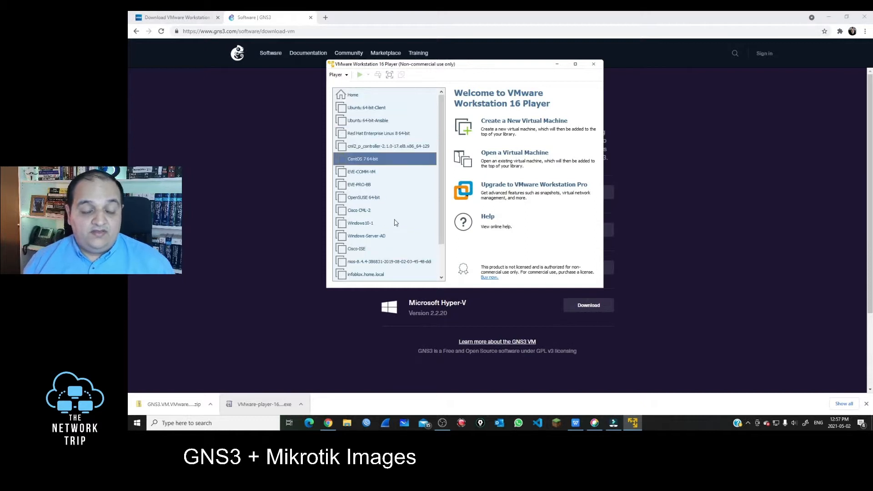
{"action": "left_click", "coordinate": [374, 95]}
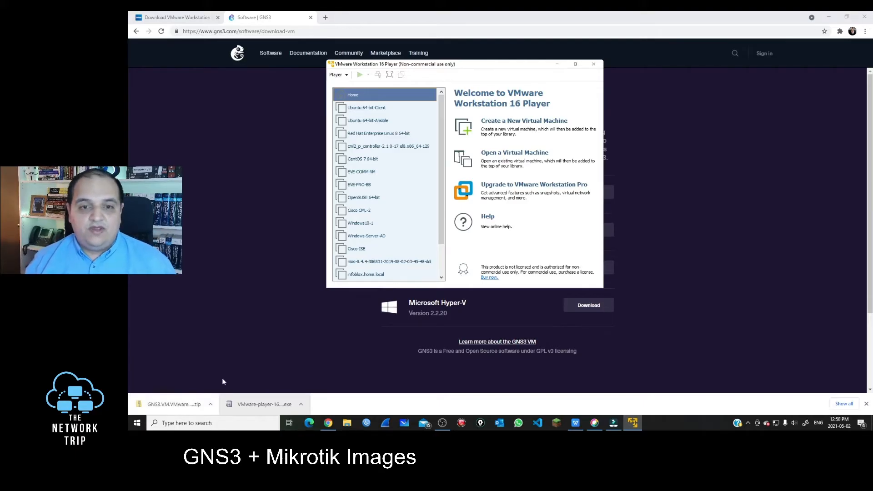
Open the downloaded GNS3 VM zip and copy GNS3 VM.ova into The Network Trip folder
{"action": "left_click", "coordinate": [159, 405]}
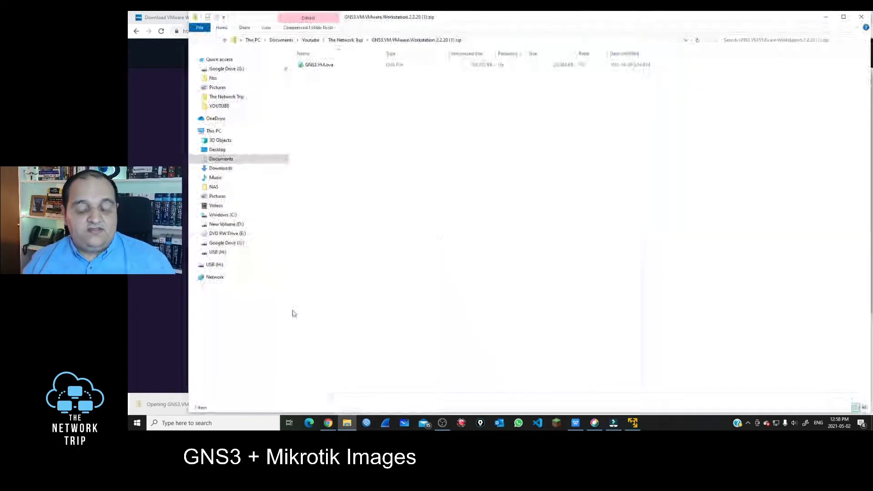
{"action": "left_click", "coordinate": [335, 71]}
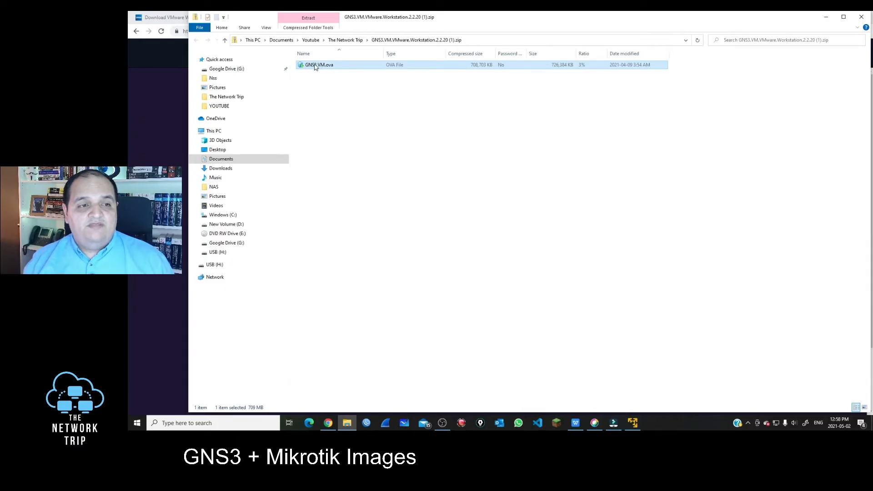
{"action": "left_click_drag", "start_coordinate": [315, 67], "coordinate": [227, 100]}
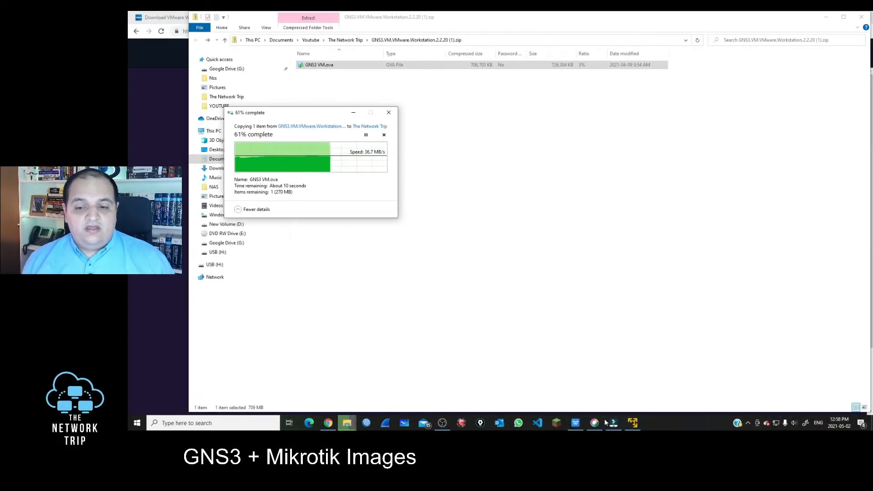
Bring VMware Player back to the front and start opening an existing virtual machine
{"action": "left_click", "coordinate": [633, 423]}
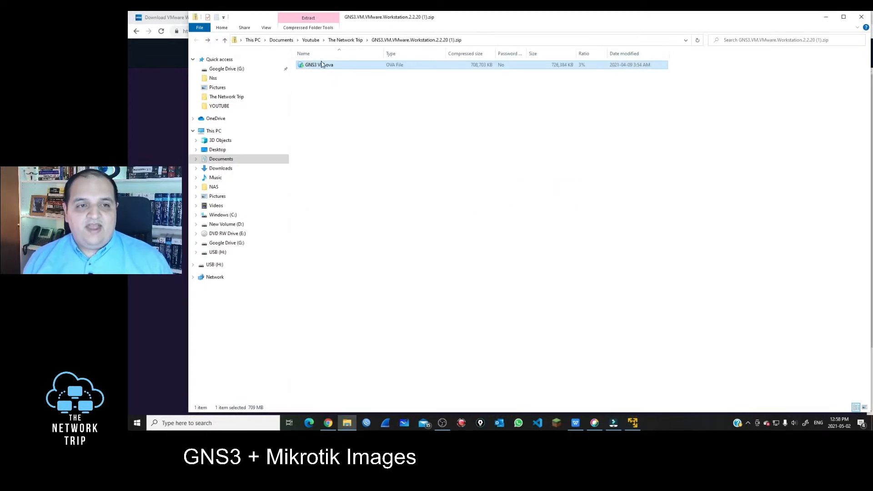
{"action": "left_click", "coordinate": [632, 423]}
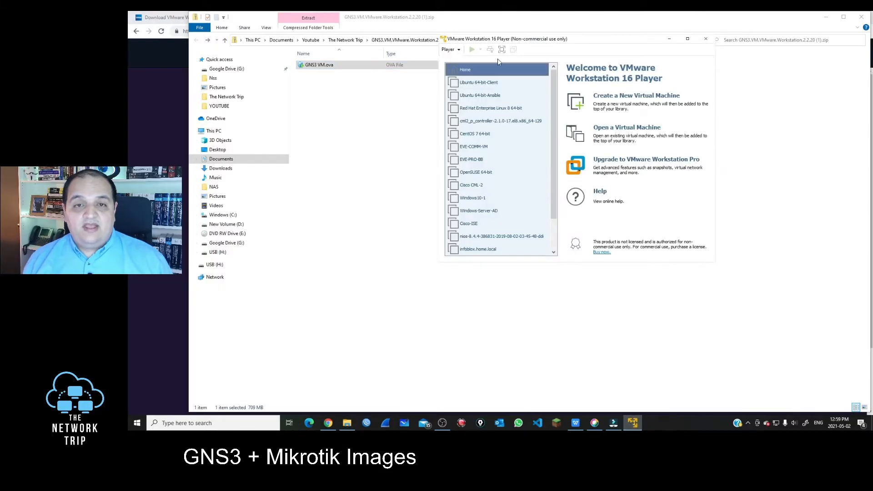
{"action": "left_click_drag", "start_coordinate": [527, 41], "coordinate": [482, 72]}
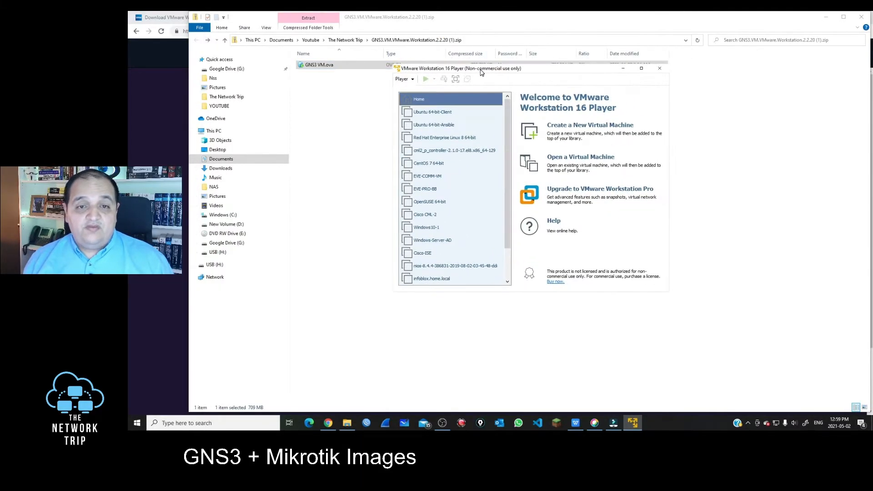
{"action": "left_click", "coordinate": [568, 158]}
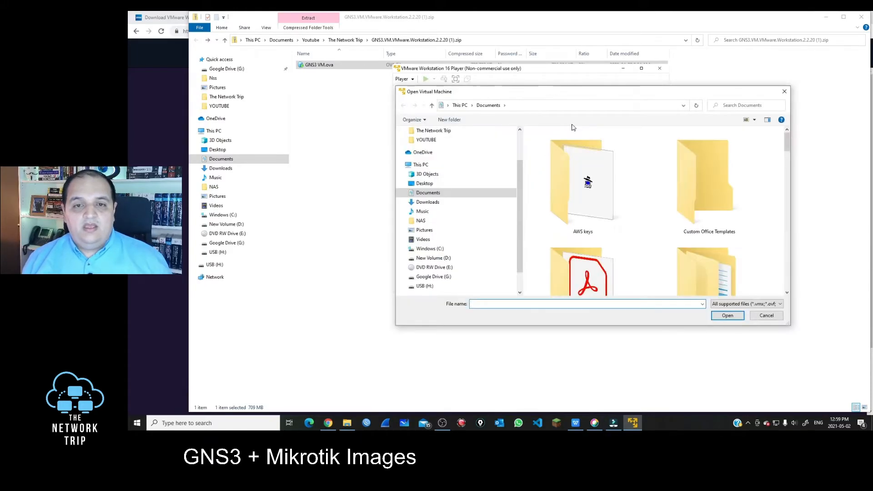
Open GNS3 VM.ova from The Network Trip folder and import it under the name GNS3 VM
{"action": "key", "text": "ctrl+v"}
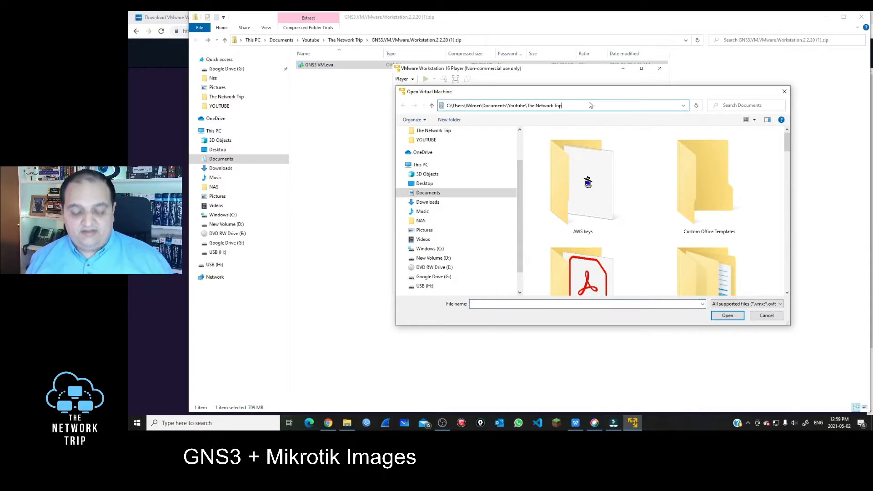
{"action": "key", "text": "Return"}
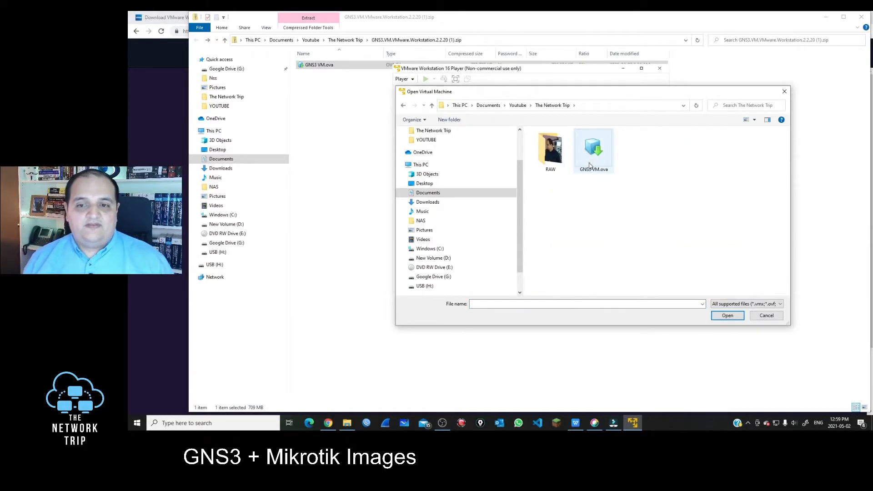
{"action": "left_click", "coordinate": [599, 172]}
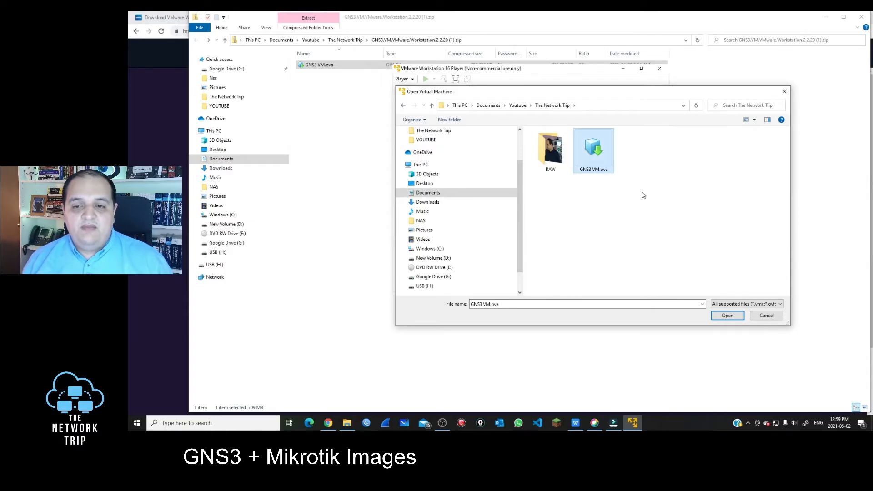
{"action": "left_click", "coordinate": [736, 318]}
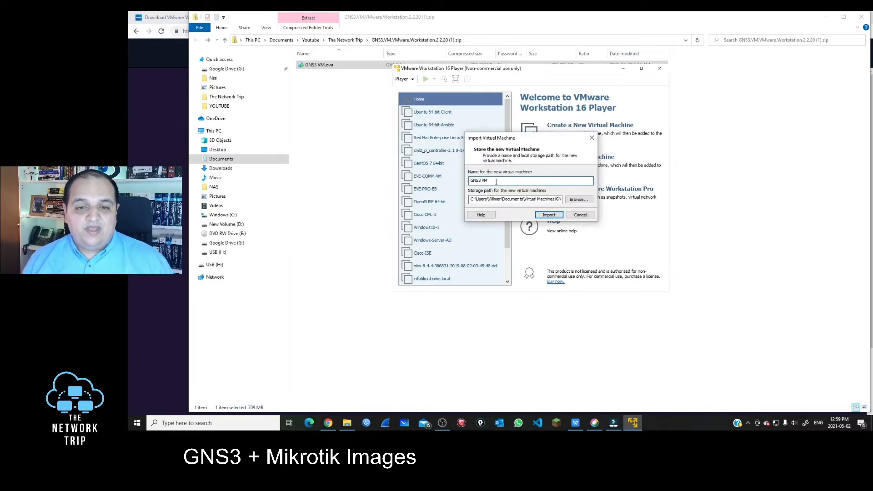
{"action": "left_click_drag", "start_coordinate": [469, 181], "coordinate": [523, 181]}
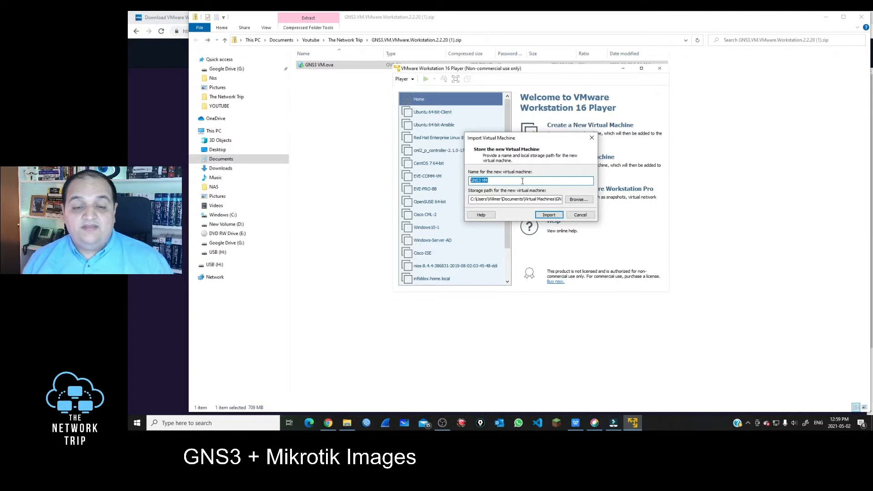
{"action": "left_click", "coordinate": [551, 215]}
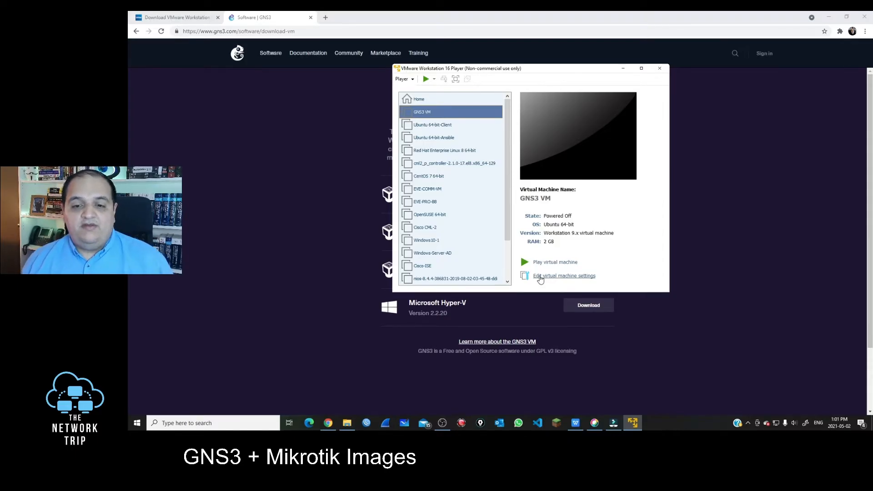
In the GNS3 VM's settings, change the memory from 2048 MB to 8096 MB
{"action": "left_click", "coordinate": [563, 276]}
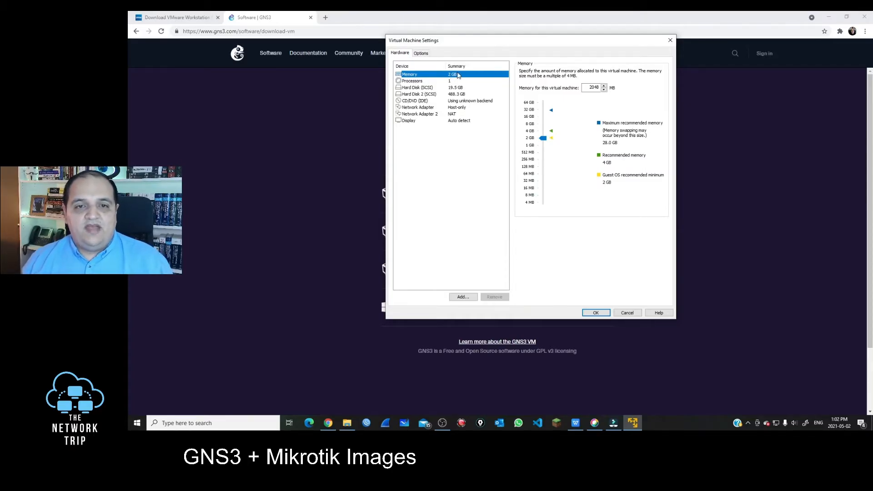
{"action": "left_click", "coordinate": [590, 87]}
{"action": "double_click", "coordinate": [590, 87]}
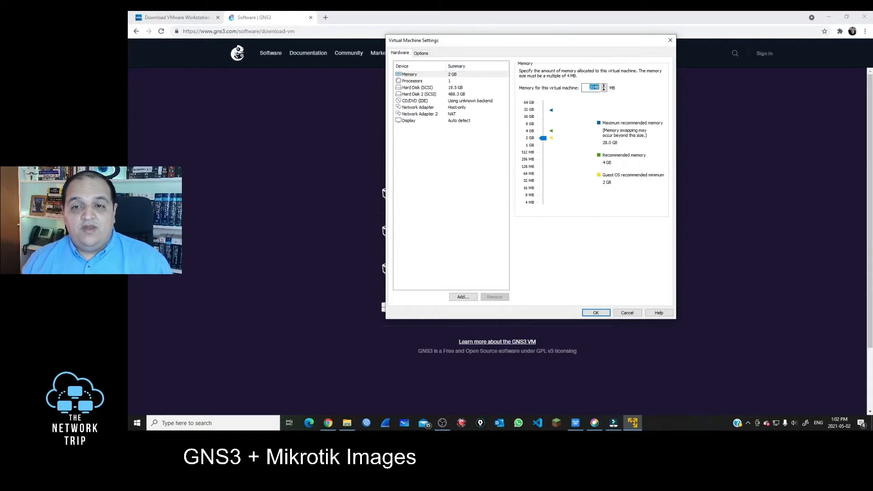
{"action": "type", "text": "8096"}
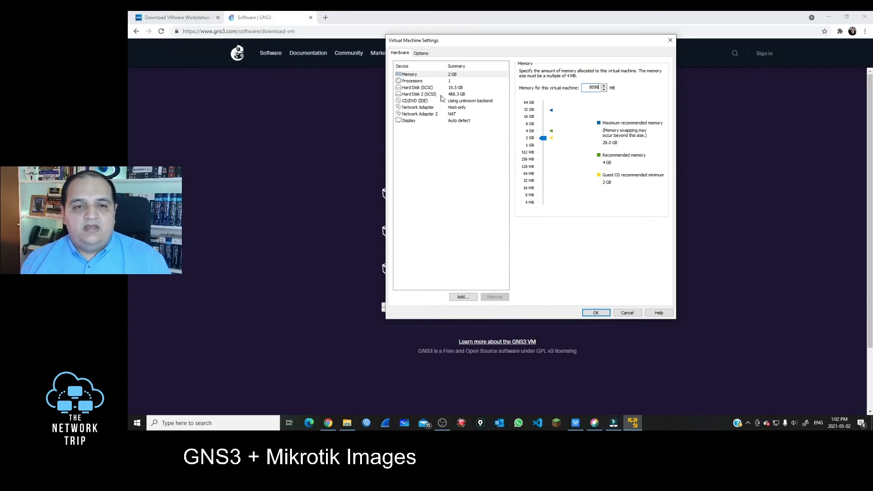
Give the VM 2 processor cores and show the network adapter settings
{"action": "left_click", "coordinate": [428, 84]}
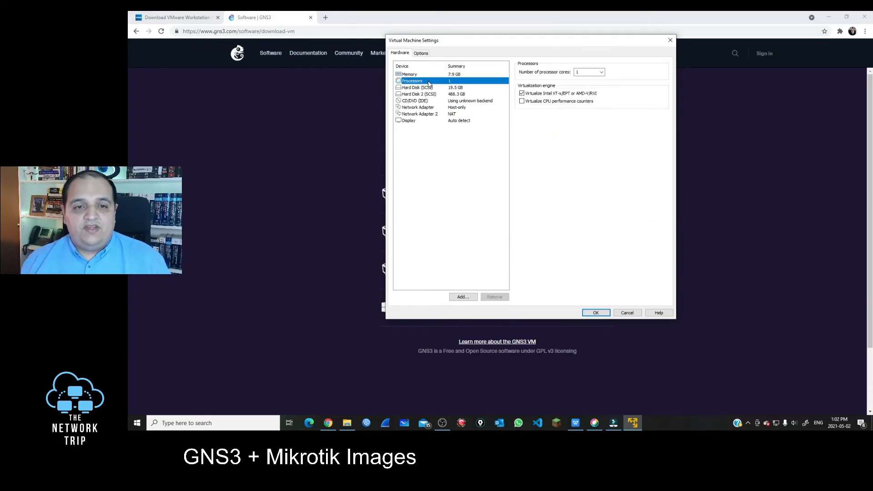
{"action": "left_click", "coordinate": [601, 72]}
{"action": "left_click", "coordinate": [597, 85]}
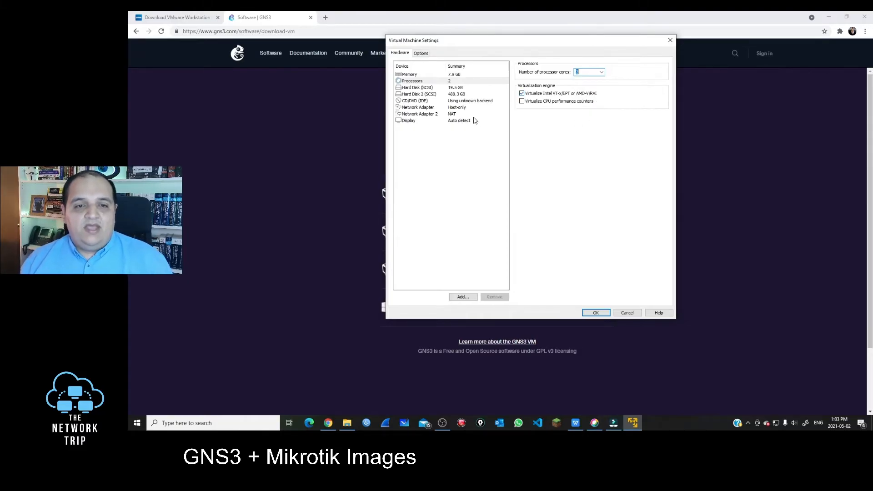
{"action": "left_click", "coordinate": [439, 109]}
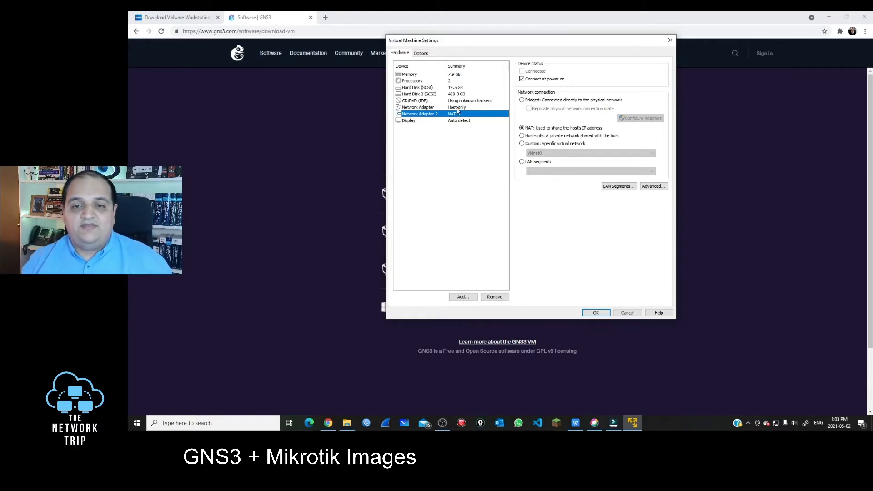
Bridge Network Adapter 2 only to the Broadcom adapter, excluding Hyper-V, and save the VM settings
{"action": "left_click", "coordinate": [522, 100]}
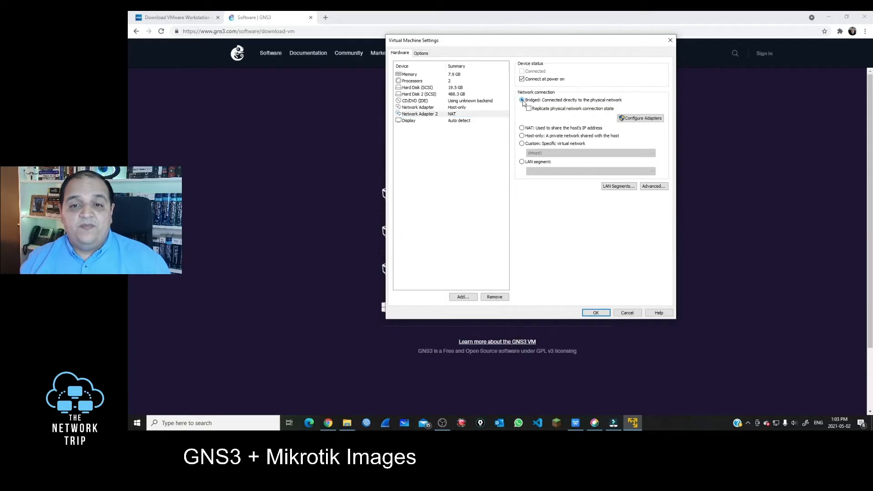
{"action": "left_click", "coordinate": [638, 119]}
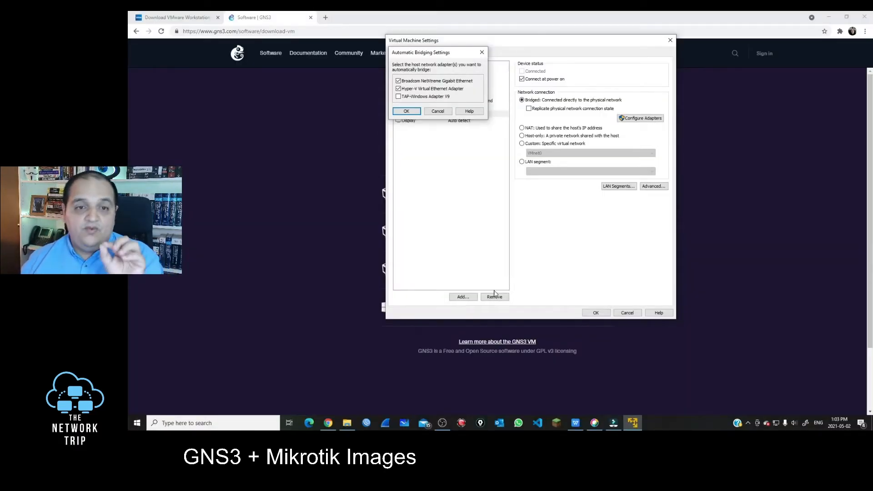
{"action": "left_click", "coordinate": [404, 89]}
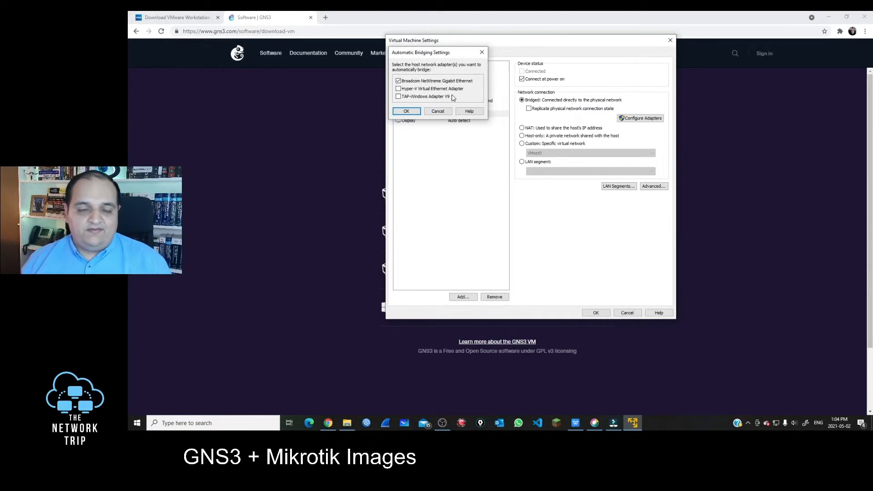
{"action": "left_click", "coordinate": [418, 112]}
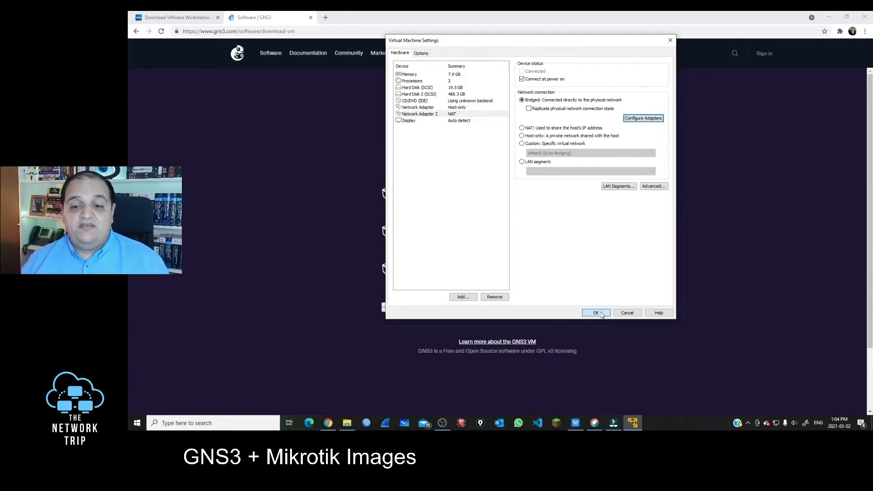
{"action": "left_click", "coordinate": [596, 312]}
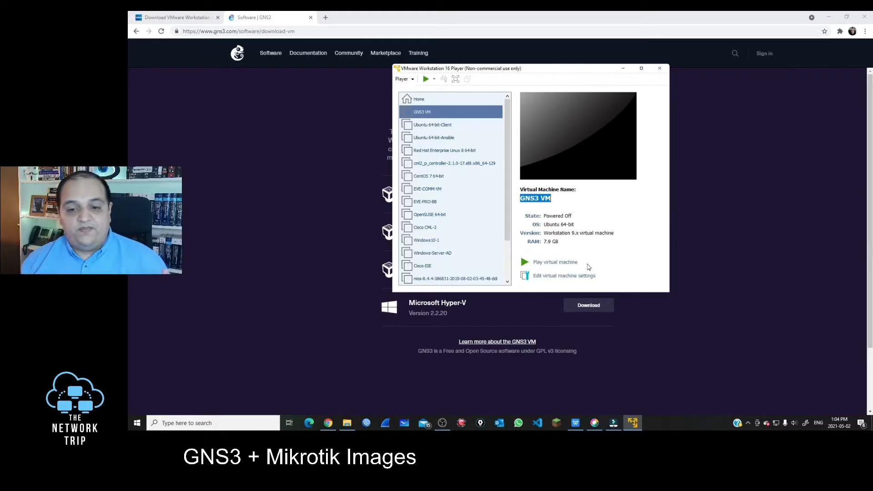
Power on the GNS3 VM and download and install VMware Tools for Linux
{"action": "left_click", "coordinate": [552, 263]}
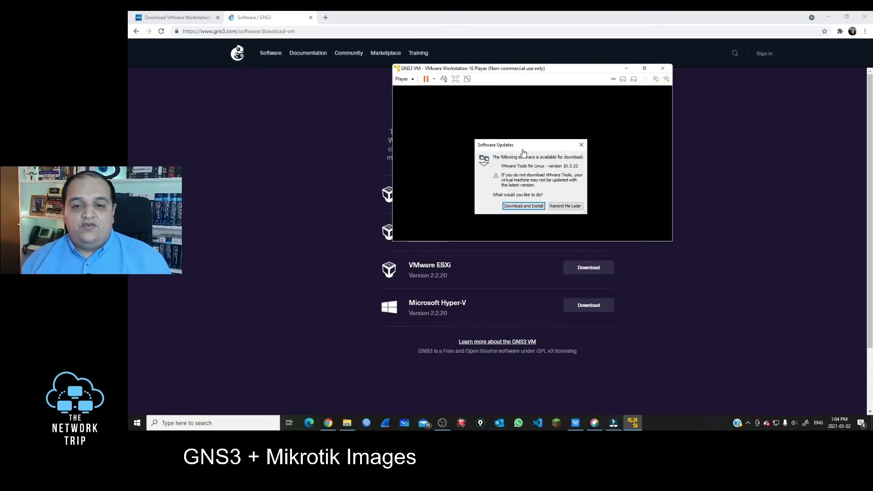
{"action": "left_click_drag", "start_coordinate": [524, 150], "coordinate": [501, 118]}
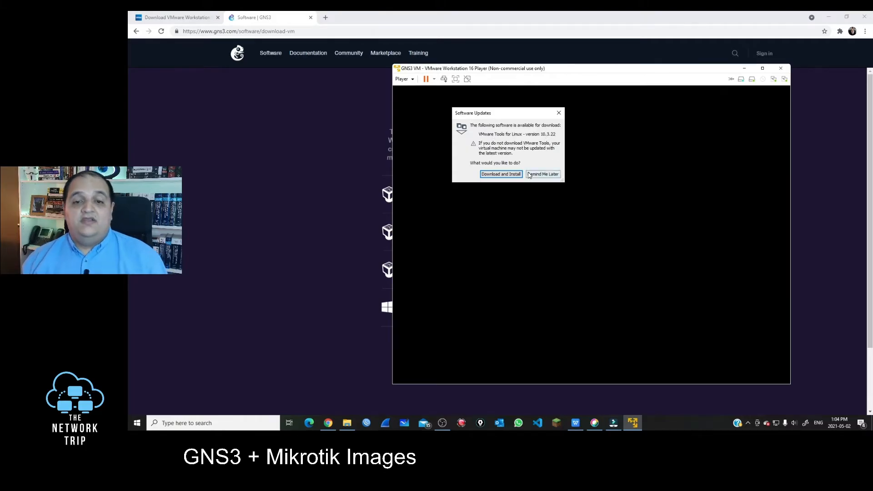
{"action": "left_click", "coordinate": [511, 175]}
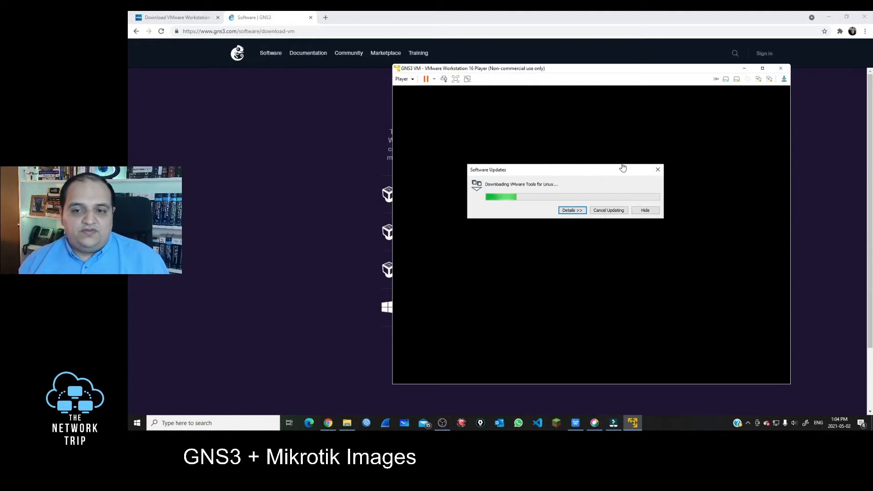
{"action": "left_click_drag", "start_coordinate": [614, 173], "coordinate": [305, 192]}
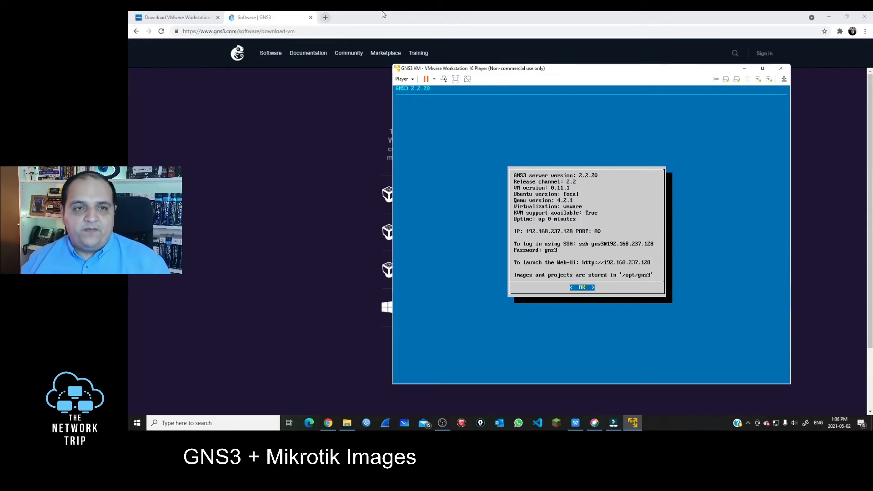
Resize the browser and load the GNS3 web UI at 192.168.237.128
{"action": "left_click", "coordinate": [406, 15]}
{"action": "double_click", "coordinate": [542, 15]}
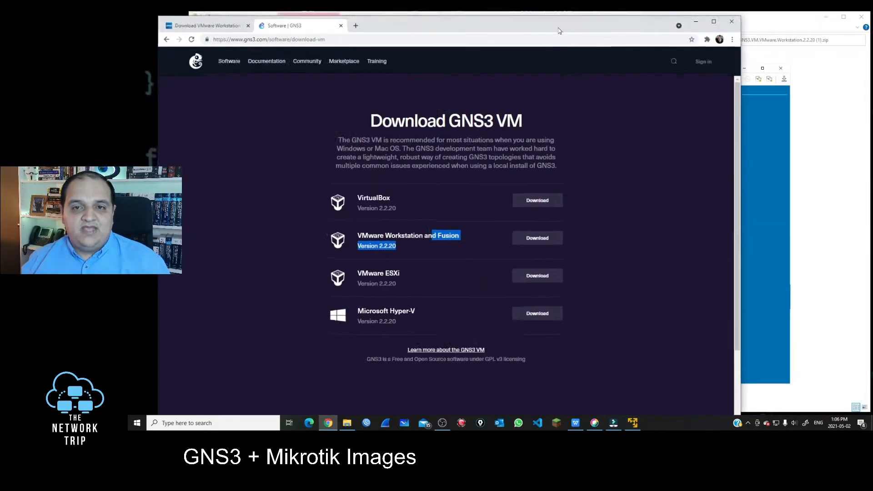
{"action": "left_click_drag", "start_coordinate": [564, 16], "coordinate": [551, 279]}
{"action": "left_click", "coordinate": [530, 300]}
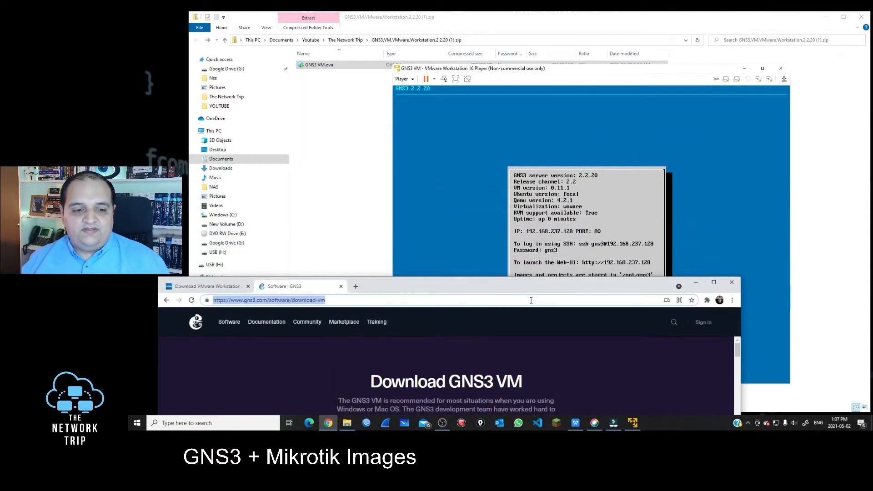
{"action": "type", "text": "192.168.2"}
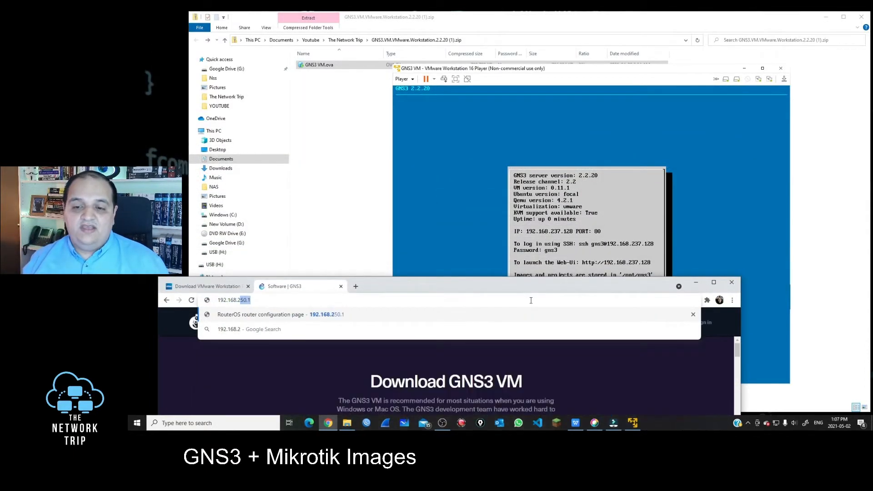
{"action": "type", "text": "37.128"}
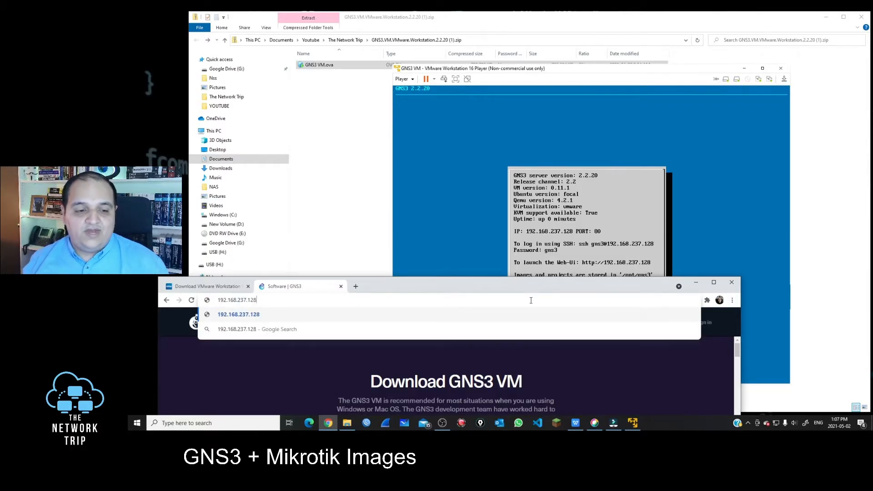
{"action": "key", "text": "Return"}
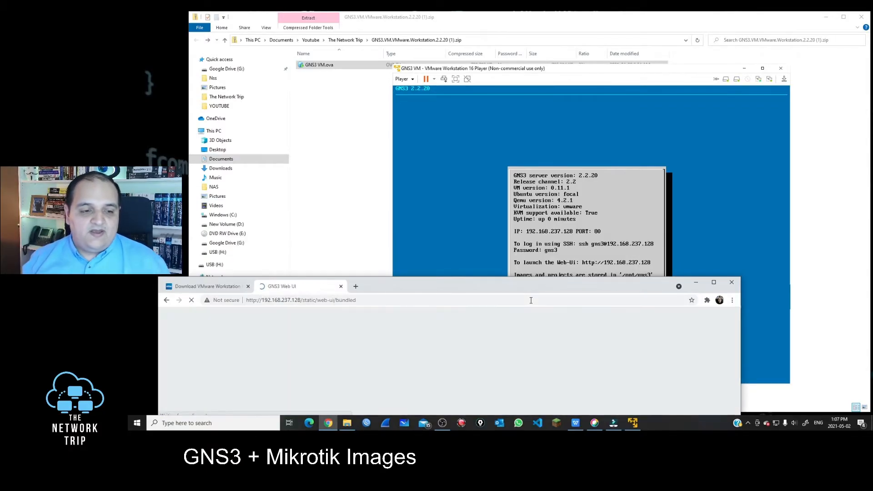
{"action": "left_click_drag", "start_coordinate": [483, 290], "coordinate": [482, 54]}
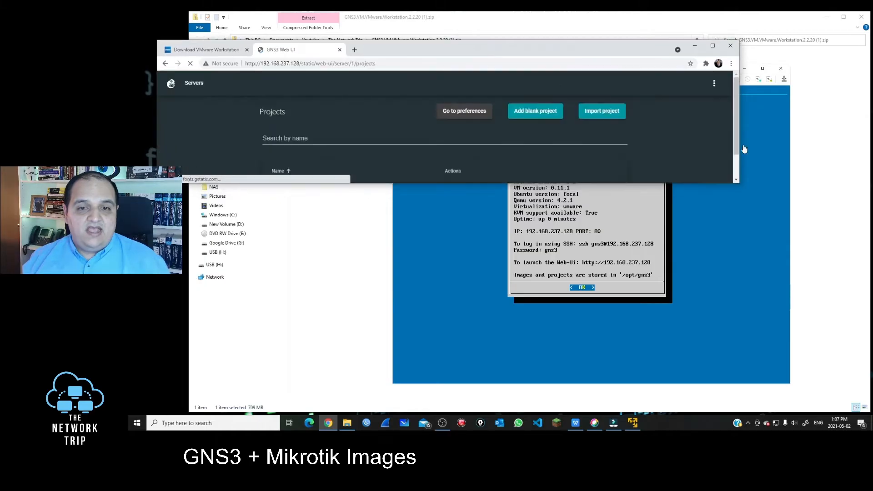
{"action": "left_click_drag", "start_coordinate": [737, 184], "coordinate": [493, 356]}
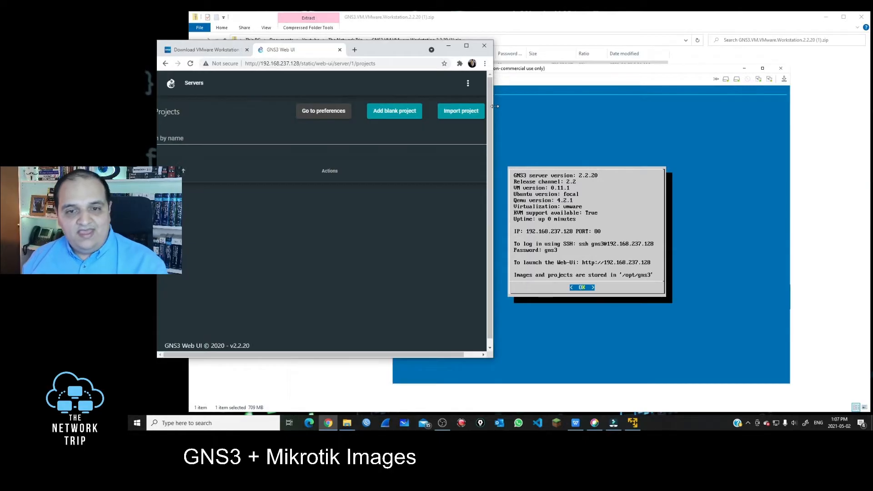
{"action": "left_click_drag", "start_coordinate": [495, 104], "coordinate": [825, 107]}
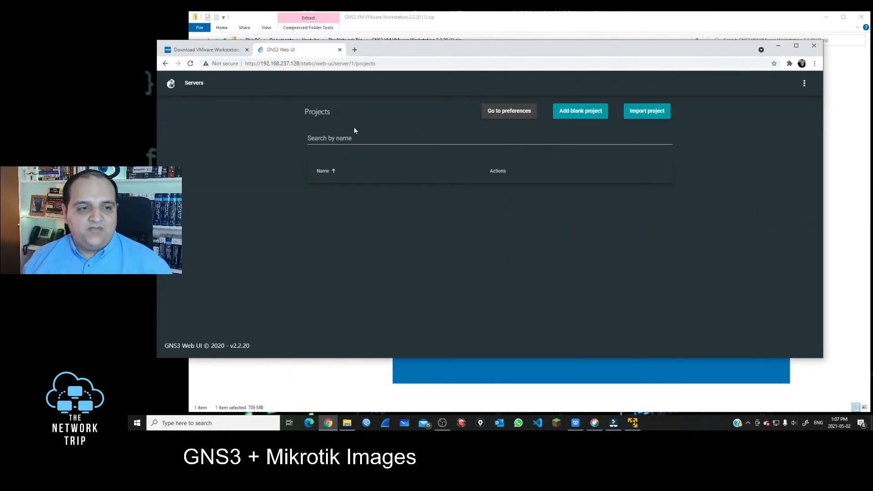
Open the local server's projects and start a new blank project
{"action": "left_click", "coordinate": [192, 83]}
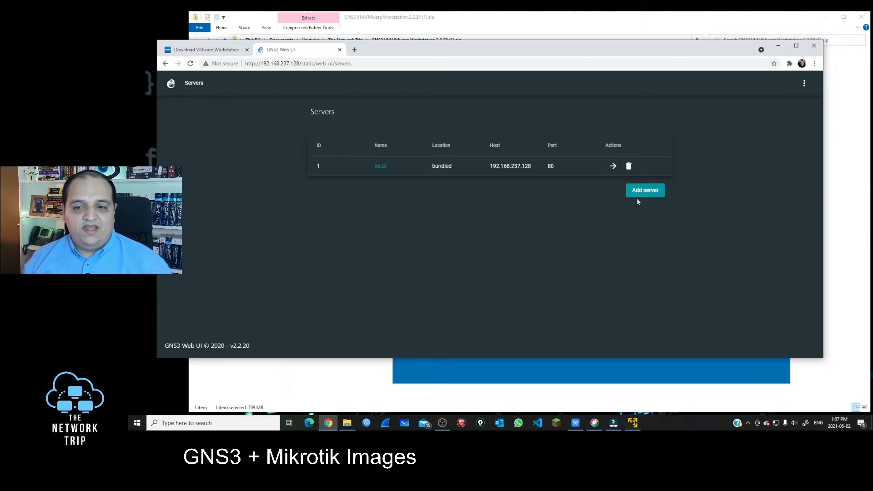
{"action": "left_click", "coordinate": [381, 166]}
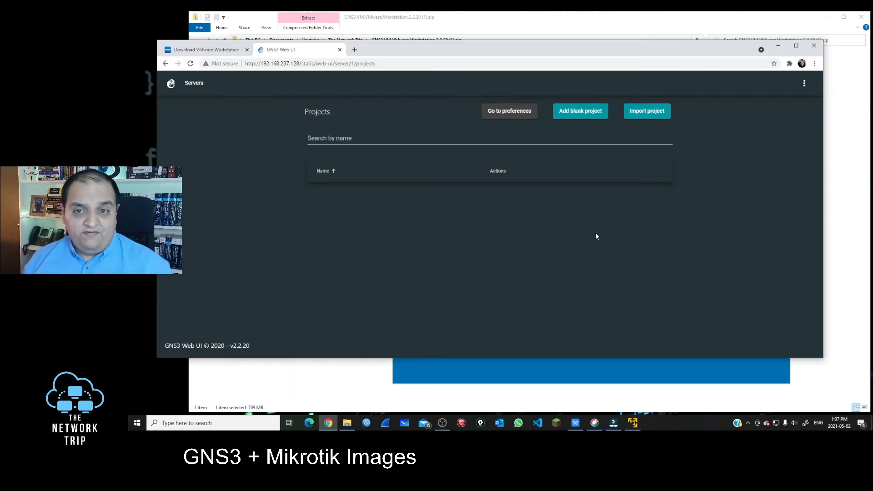
{"action": "left_click", "coordinate": [573, 114]}
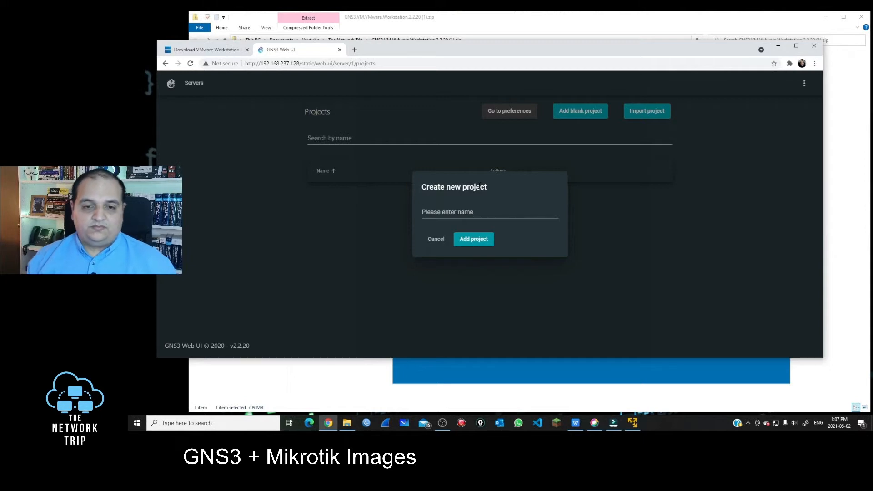
Create the project 'My First GNS3 Lab' and maximize the browser window
{"action": "left_click", "coordinate": [455, 210]}
{"action": "type", "text": "My"}
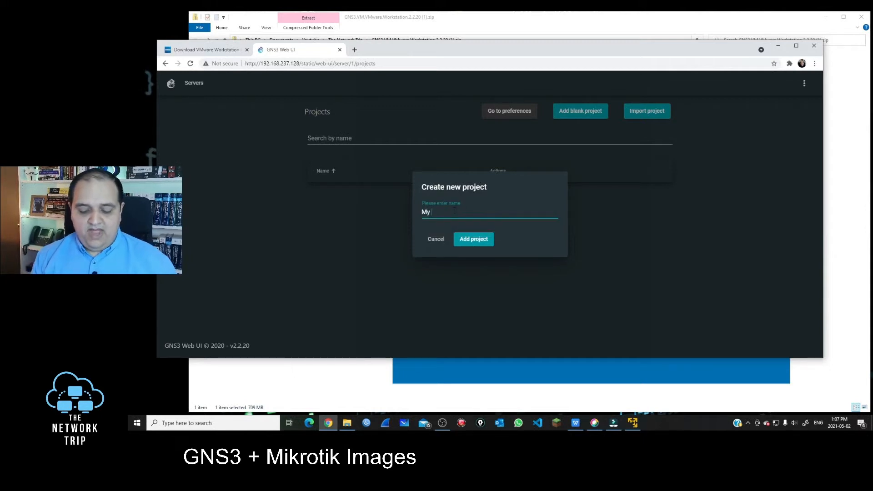
{"action": "type", "text": " First GN"}
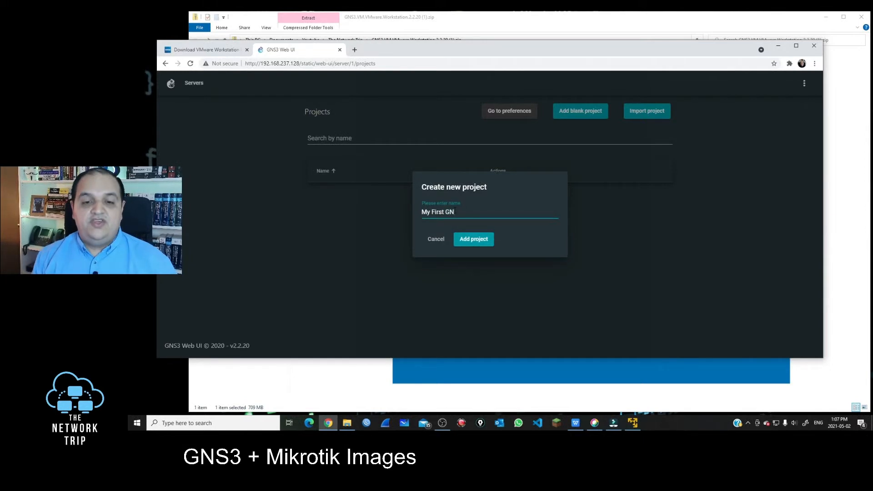
{"action": "type", "text": "S3 Lab"}
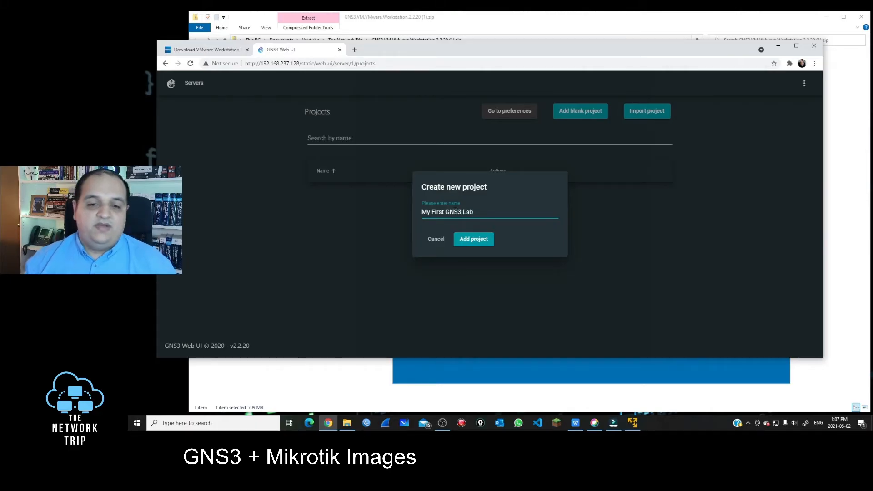
{"action": "left_click", "coordinate": [483, 240]}
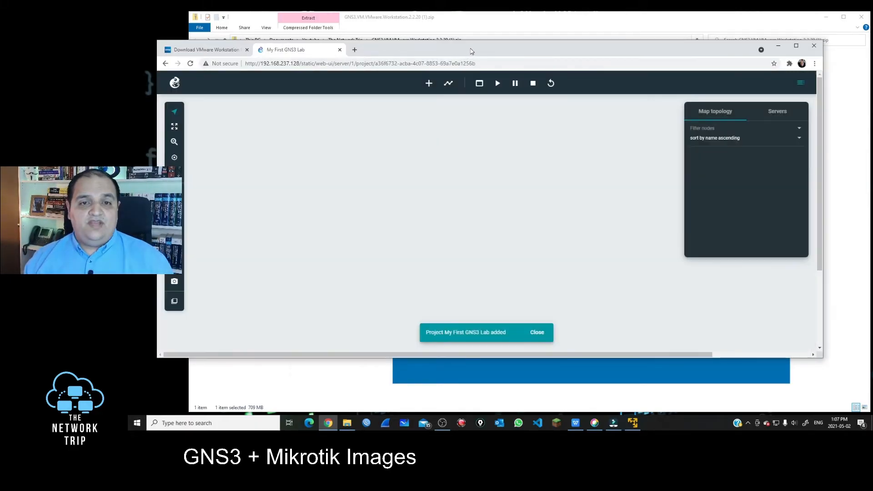
{"action": "double_click", "coordinate": [471, 51]}
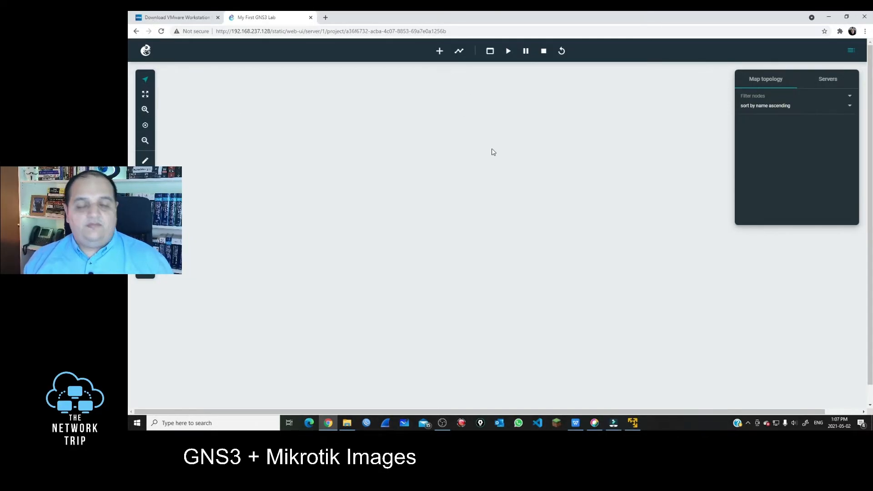
Place two VPCS nodes, PC1 and PC2, on the canvas from the templates list
{"action": "left_click", "coordinate": [439, 52]}
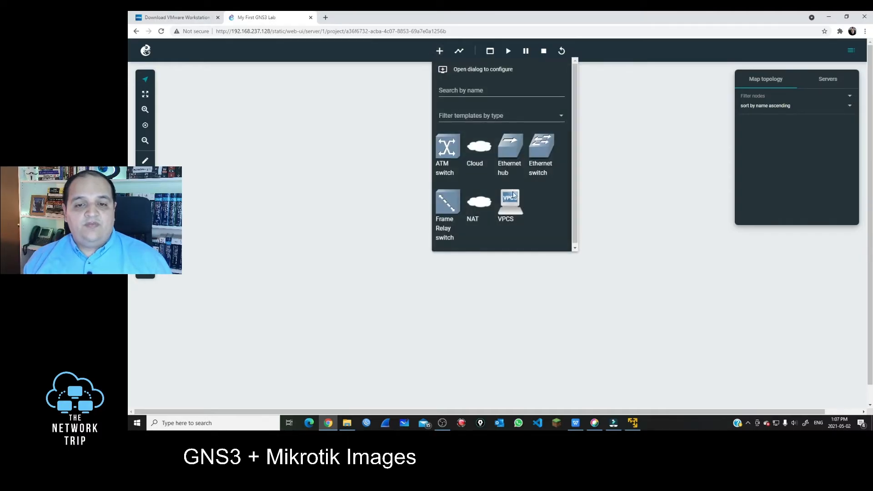
{"action": "key", "text": "Escape"}
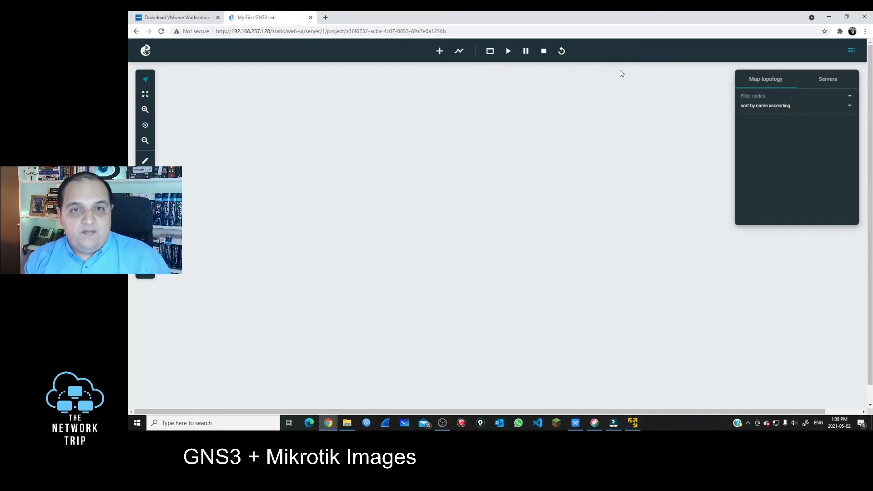
{"action": "left_click", "coordinate": [439, 53]}
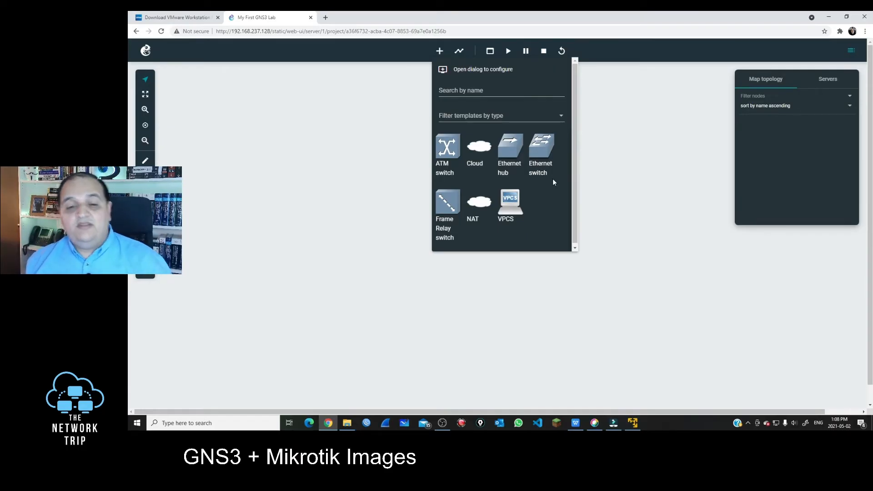
{"action": "left_click_drag", "start_coordinate": [511, 201], "coordinate": [310, 168]}
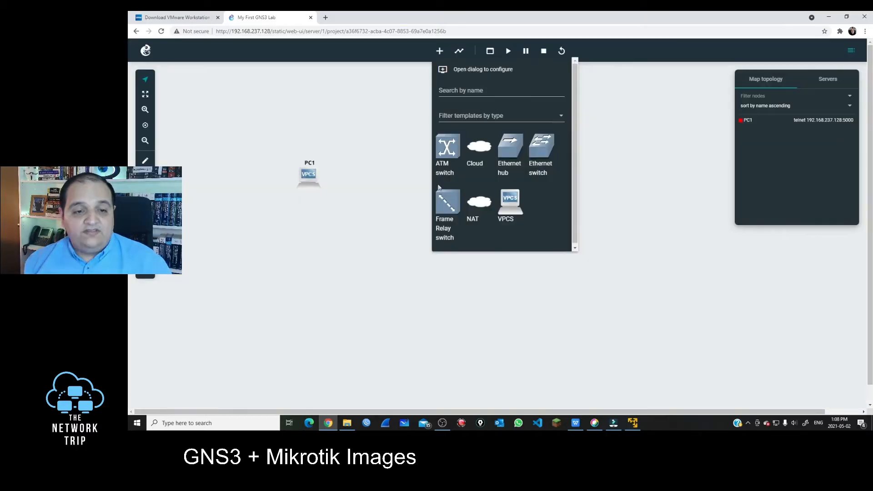
{"action": "left_click_drag", "start_coordinate": [513, 202], "coordinate": [391, 173]}
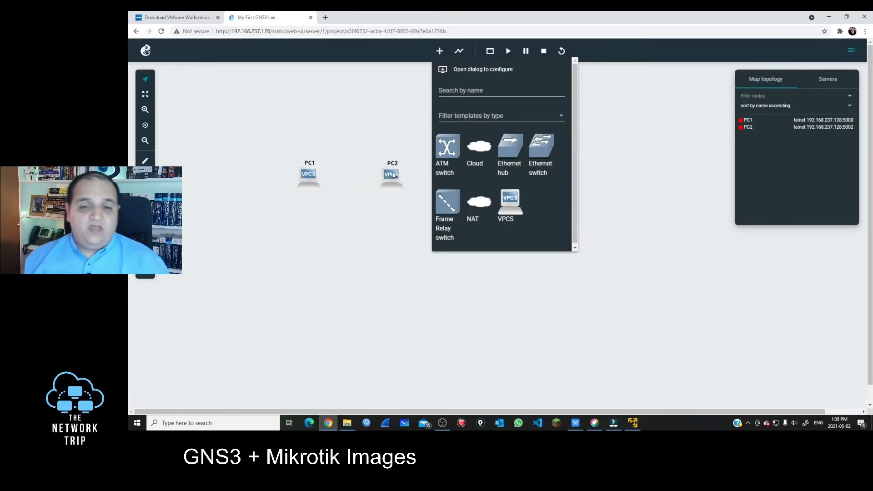
Add Switch1 and cable its e0 to PC1 e0 and e1 to PC2 e0
{"action": "left_click_drag", "start_coordinate": [549, 156], "coordinate": [356, 122]}
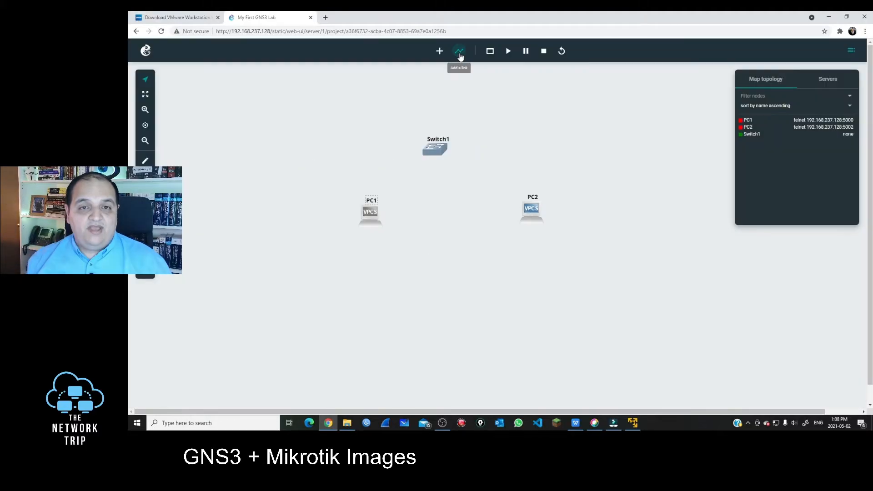
{"action": "left_click", "coordinate": [461, 54]}
{"action": "left_click", "coordinate": [433, 151]}
{"action": "left_click", "coordinate": [448, 156]}
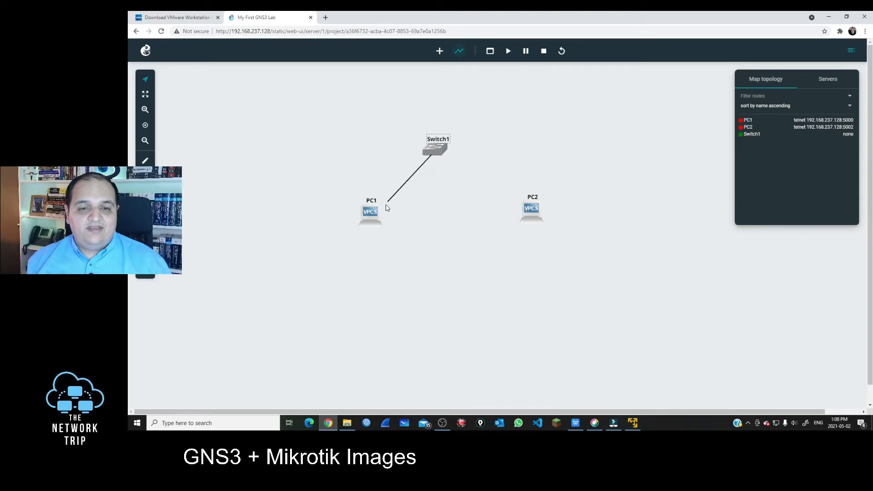
{"action": "left_click", "coordinate": [370, 213]}
{"action": "left_click", "coordinate": [391, 228]}
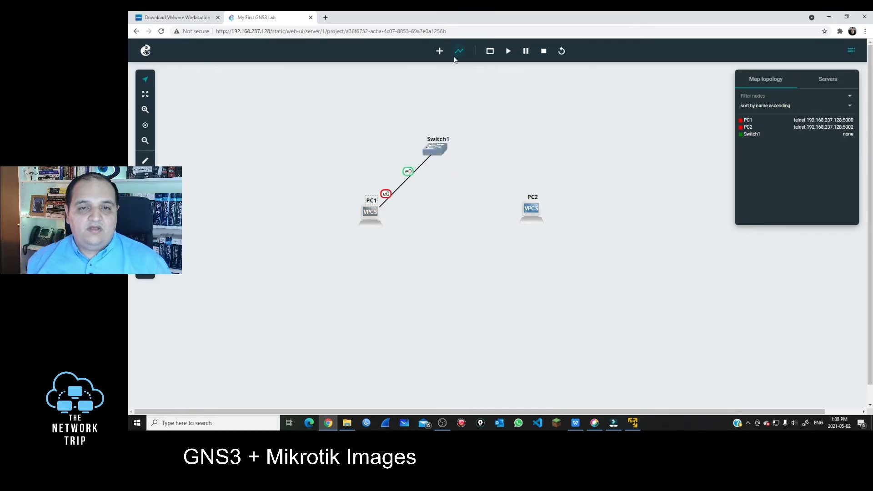
{"action": "left_click", "coordinate": [458, 51]}
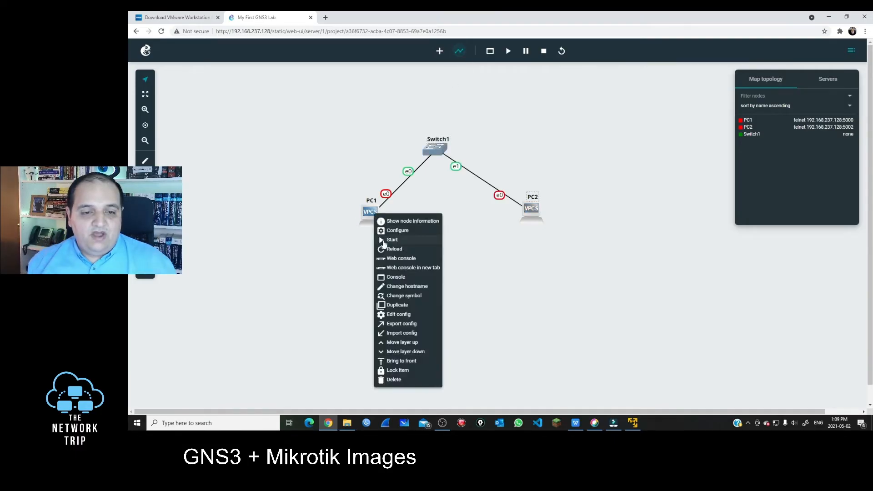
{"action": "left_click", "coordinate": [464, 85]}
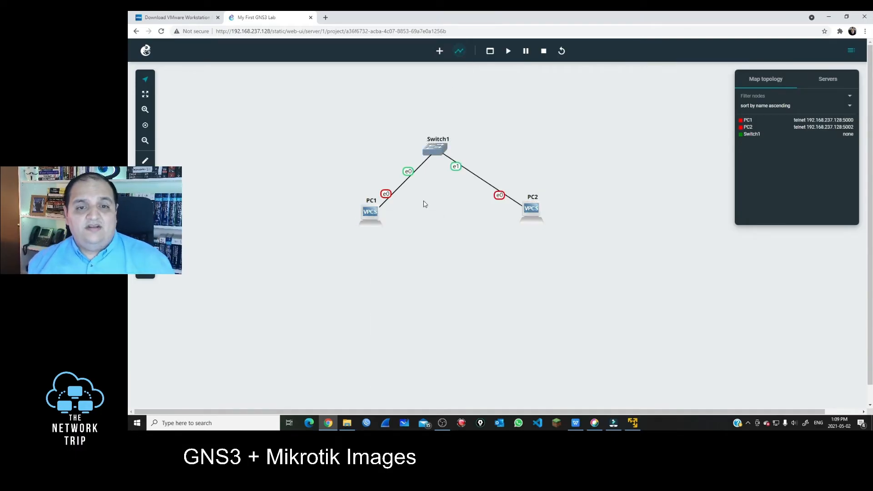
Start PC1, then start all nodes in the topology
{"action": "right_click", "coordinate": [367, 213]}
{"action": "left_click", "coordinate": [396, 243]}
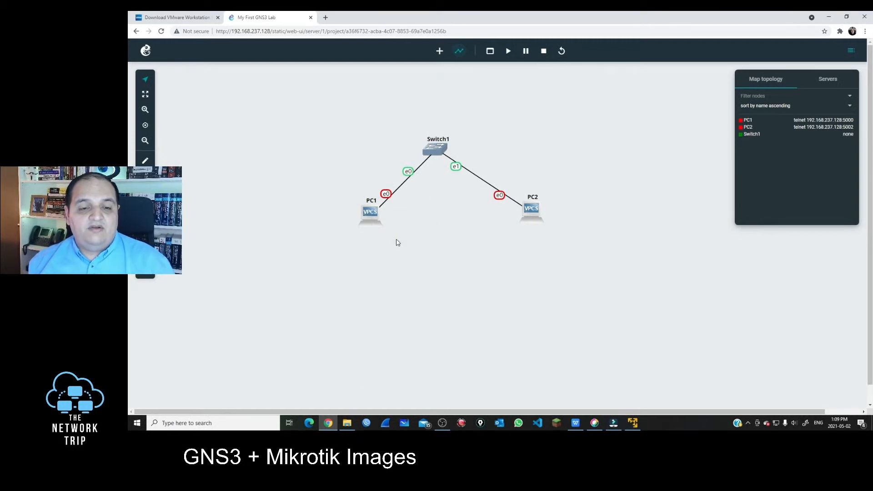
{"action": "left_click", "coordinate": [509, 52]}
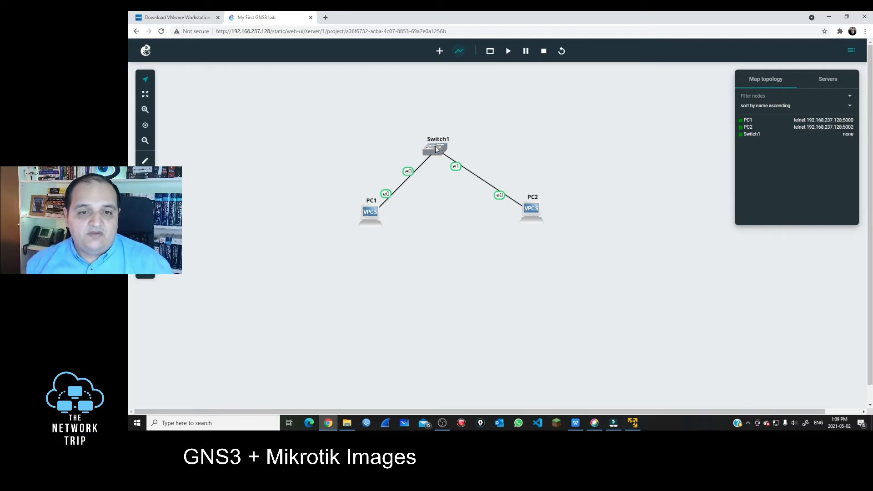
Raise Switch1 above PC1 and PC2, check PC1's port status, and open its context menu
{"action": "left_click_drag", "start_coordinate": [437, 150], "coordinate": [450, 127]}
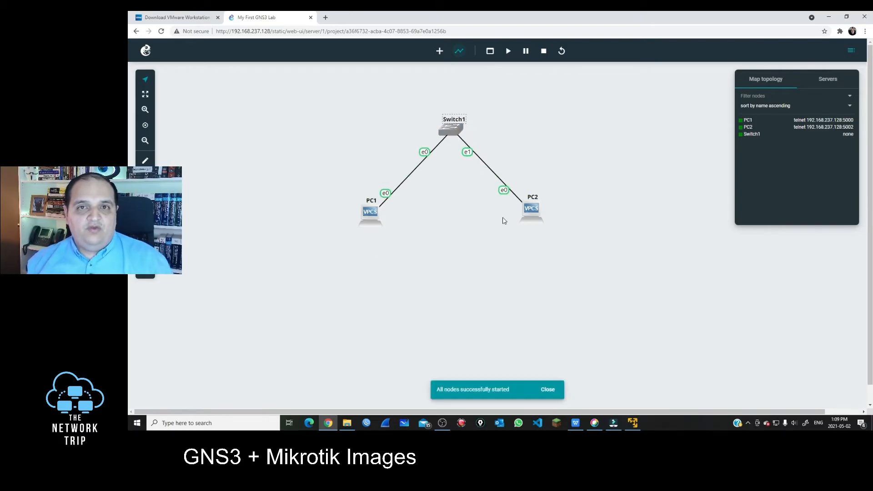
{"action": "left_click", "coordinate": [372, 213]}
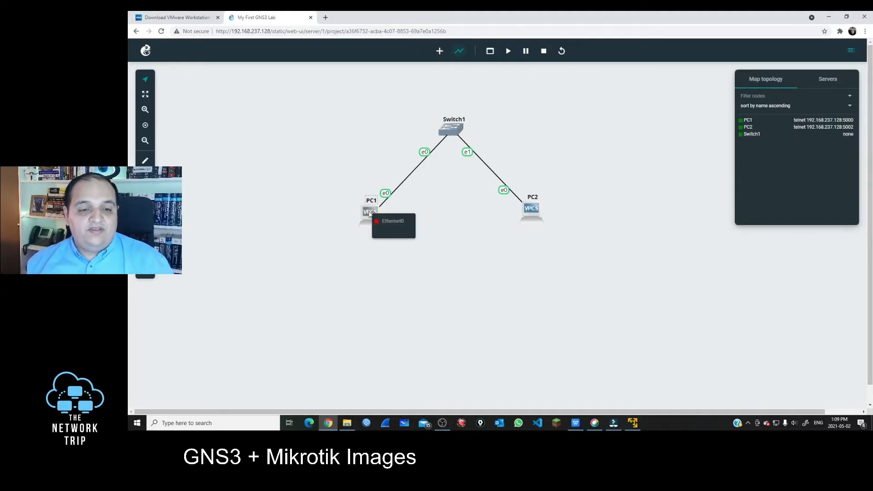
{"action": "left_click", "coordinate": [371, 215]}
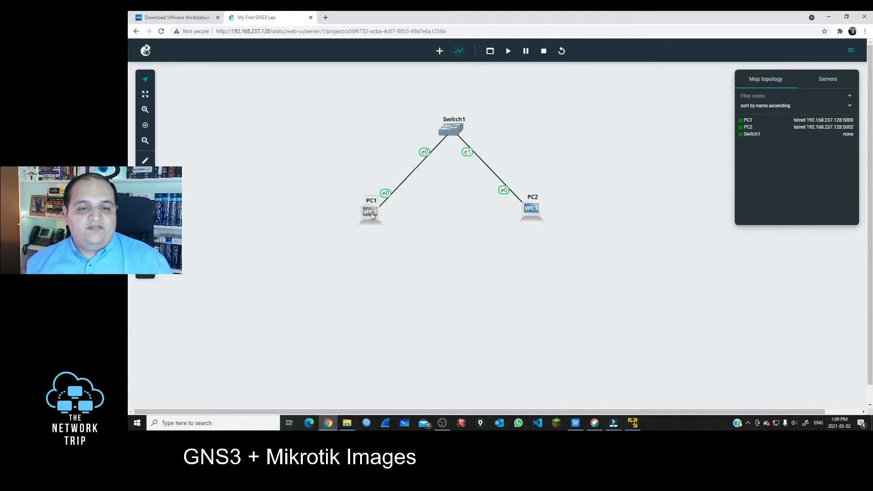
{"action": "right_click", "coordinate": [370, 216]}
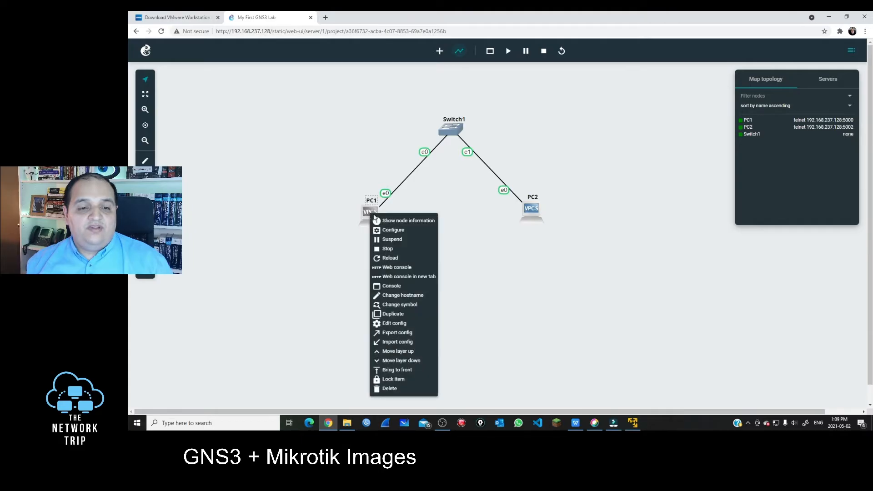
Open PC1's web console and run 'ip 10.0.0.1 255.255.255.0'
{"action": "left_click", "coordinate": [394, 268]}
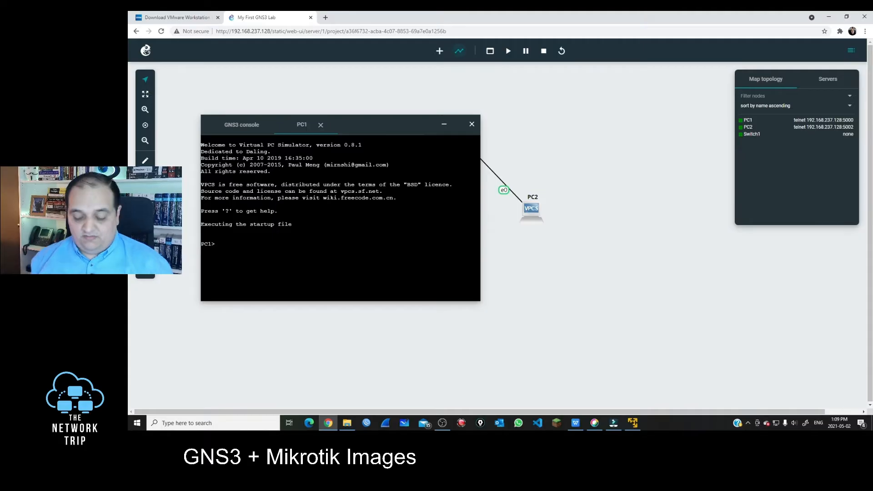
{"action": "type", "text": "ip "}
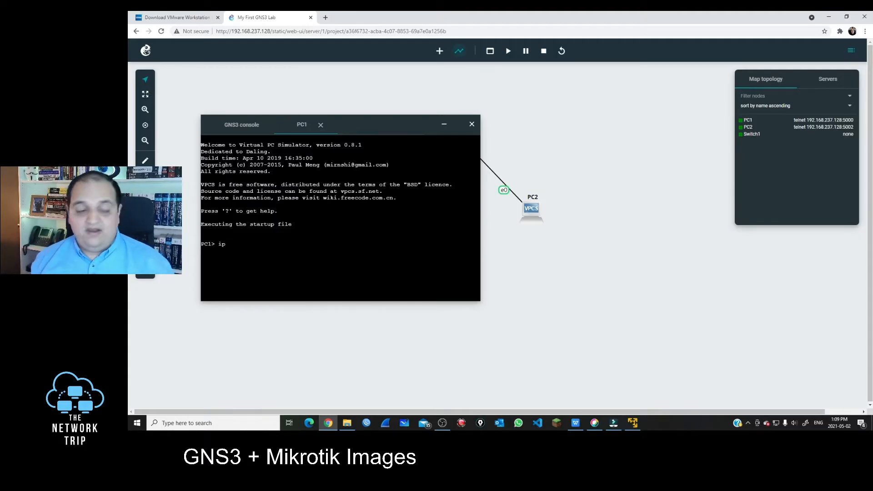
{"action": "type", "text": "10.0.0.1"}
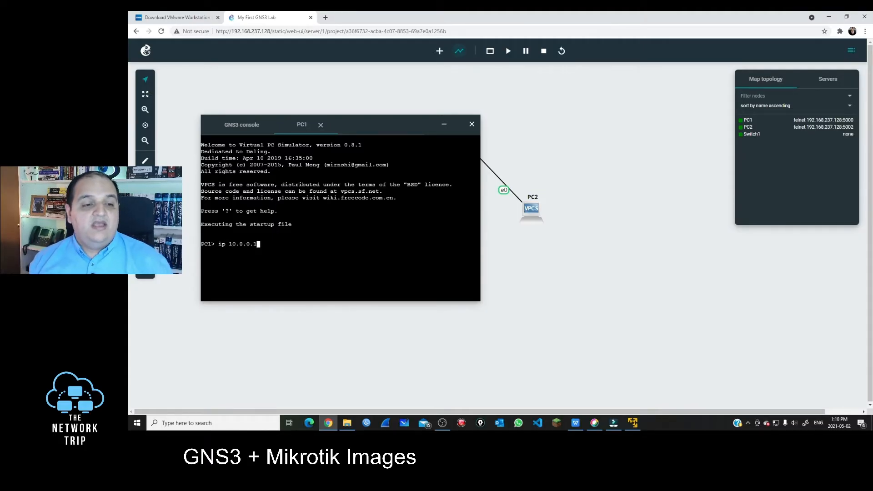
{"action": "type", "text": " 255.255.255.0"}
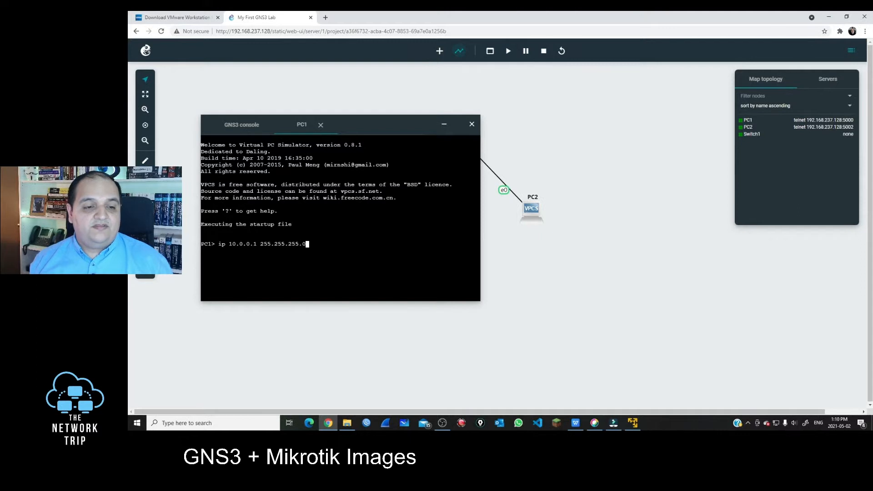
{"action": "key", "text": "Return"}
Open PC2's web console and run 'ip 10.0.0.2 255.255.255.0' in its tab
{"action": "right_click", "coordinate": [531, 208]}
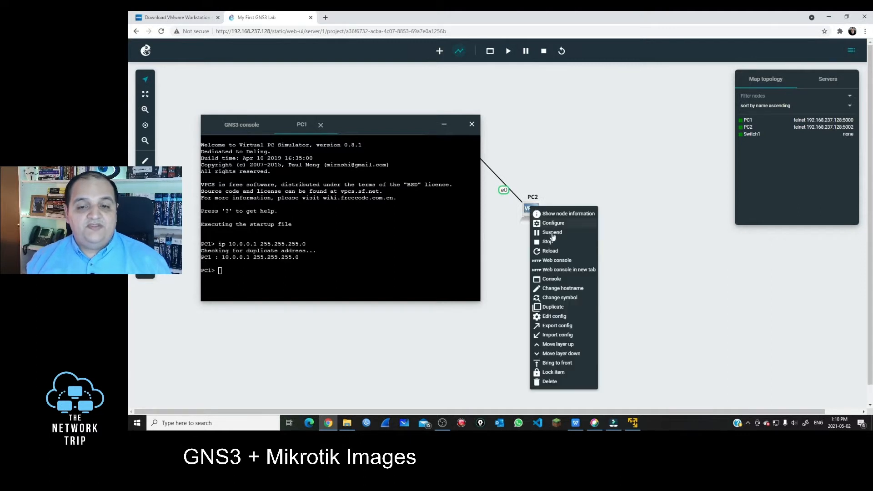
{"action": "left_click", "coordinate": [562, 262]}
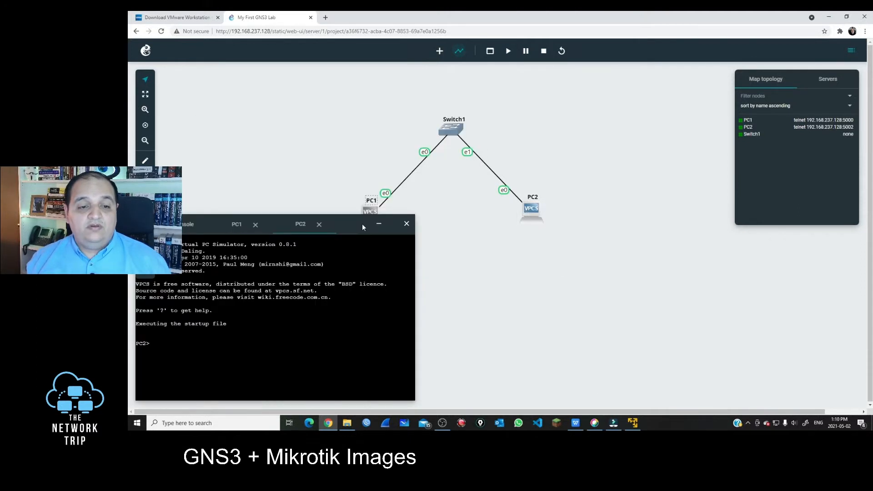
{"action": "left_click_drag", "start_coordinate": [350, 221], "coordinate": [598, 104]}
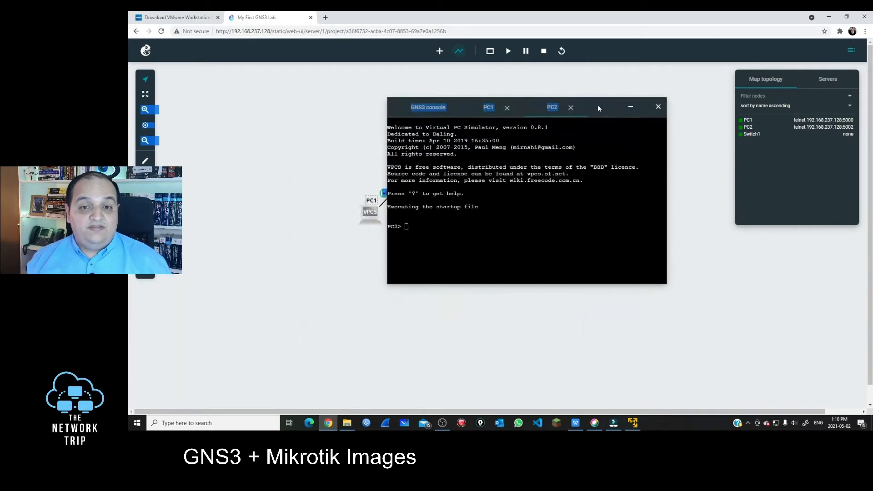
{"action": "left_click", "coordinate": [489, 107]}
{"action": "left_click", "coordinate": [551, 108]}
{"action": "left_click", "coordinate": [495, 115]}
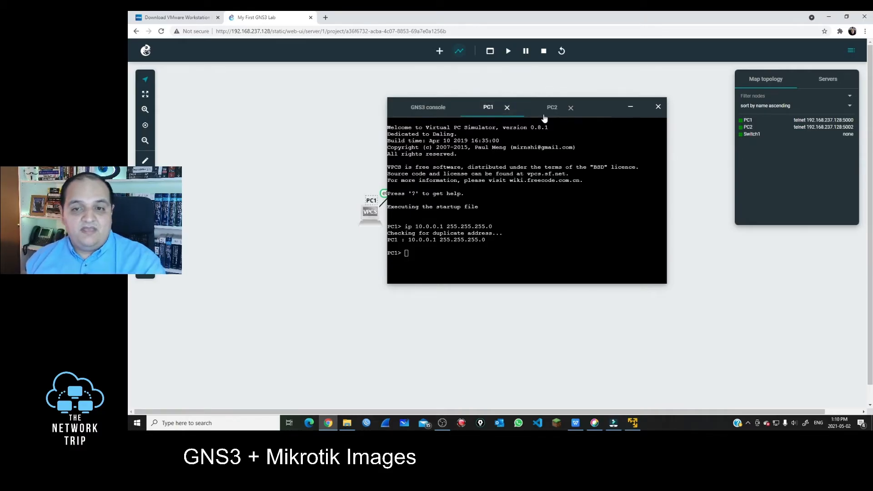
{"action": "left_click", "coordinate": [545, 112]}
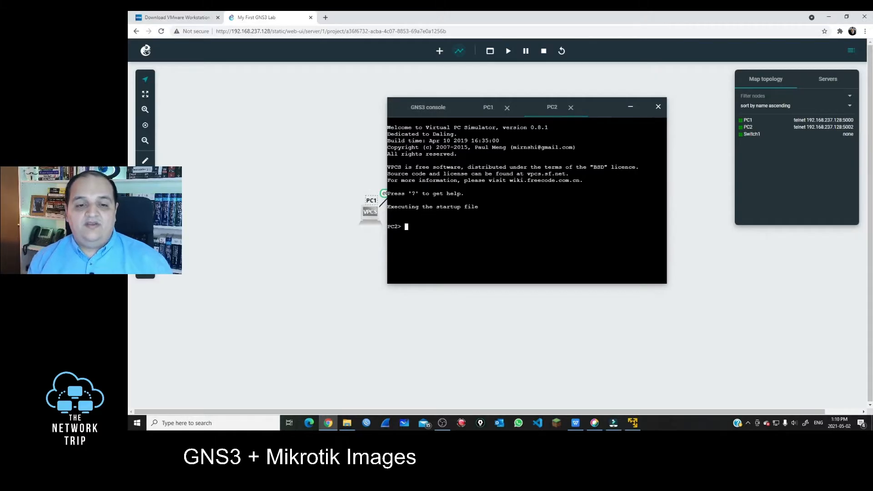
{"action": "type", "text": "ip 10."}
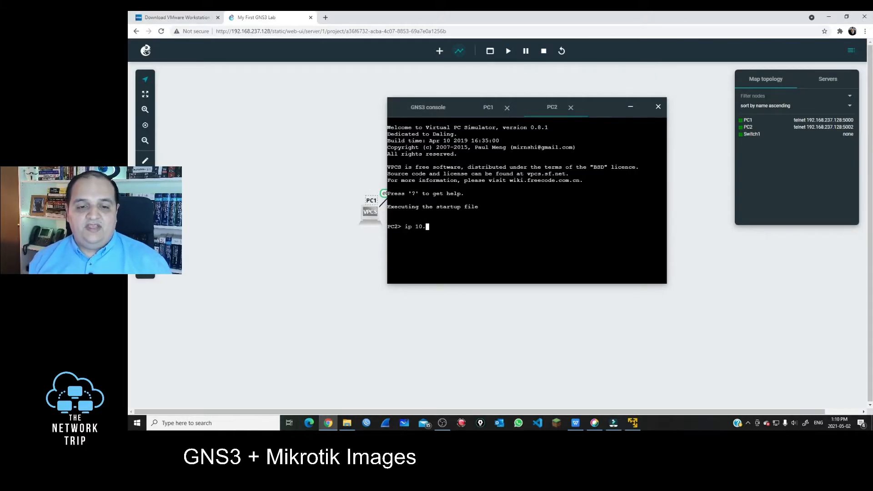
{"action": "type", "text": "0.0.2 255.255.255.0"}
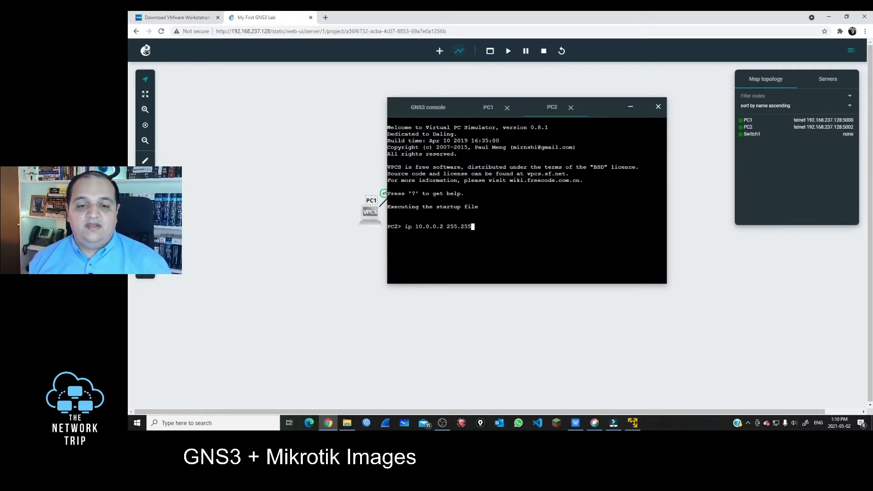
{"action": "key", "text": "Return"}
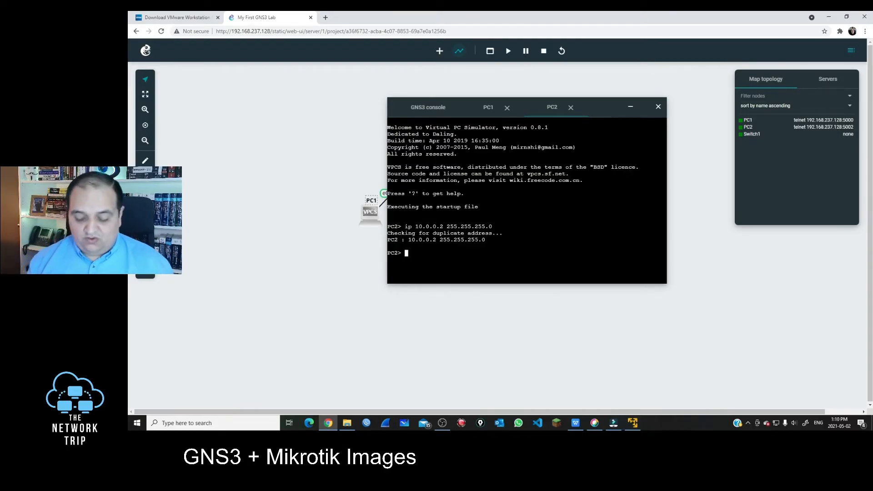
Run 'ping 10.0.0.1' in PC2's console
{"action": "type", "text": "ping 10.0.0.1"}
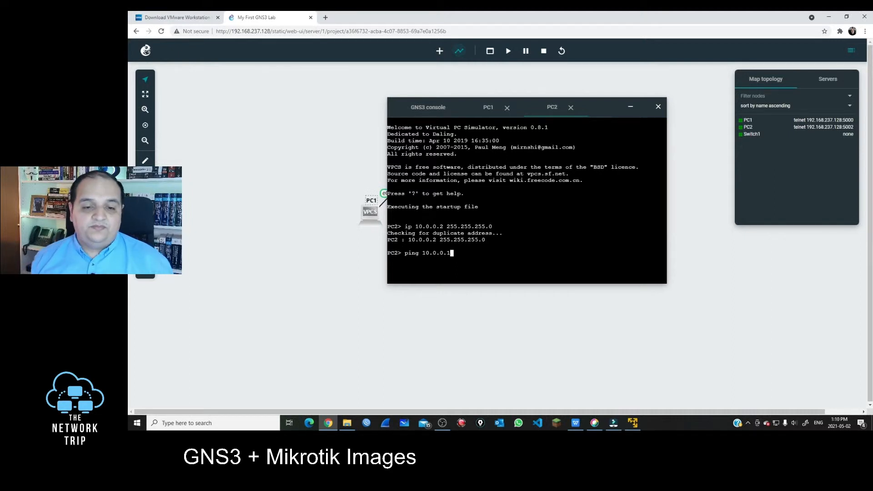
{"action": "key", "text": "Return"}
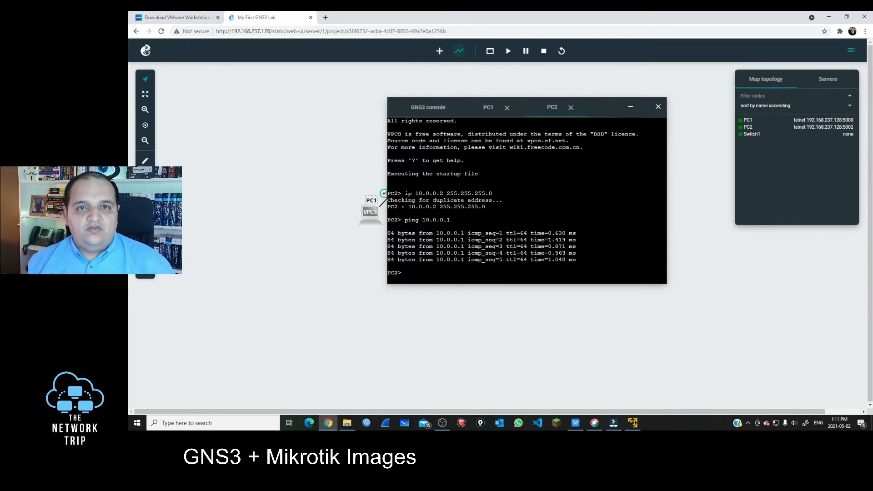
Close the console and open the Software downloads page on mikrotik.com in a new tab
{"action": "left_click", "coordinate": [657, 108]}
{"action": "left_click", "coordinate": [326, 18]}
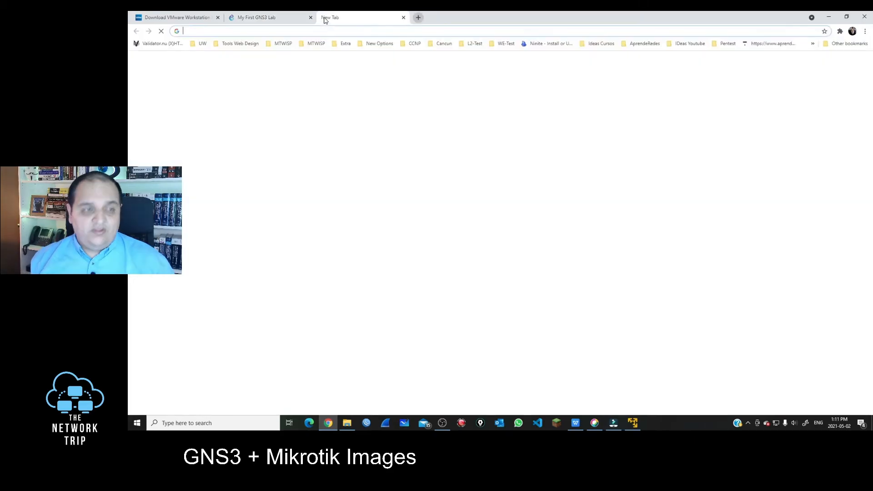
{"action": "type", "text": "mikroti"}
{"action": "key", "text": "Return"}
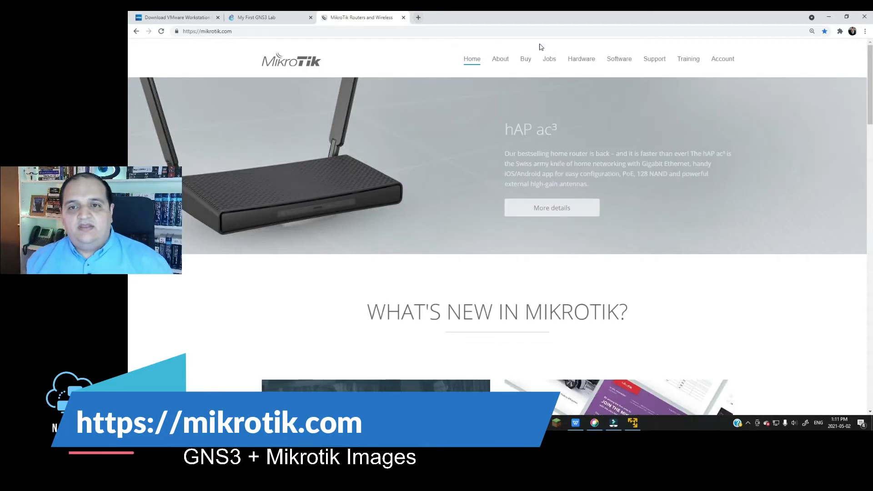
{"action": "left_click", "coordinate": [618, 59]}
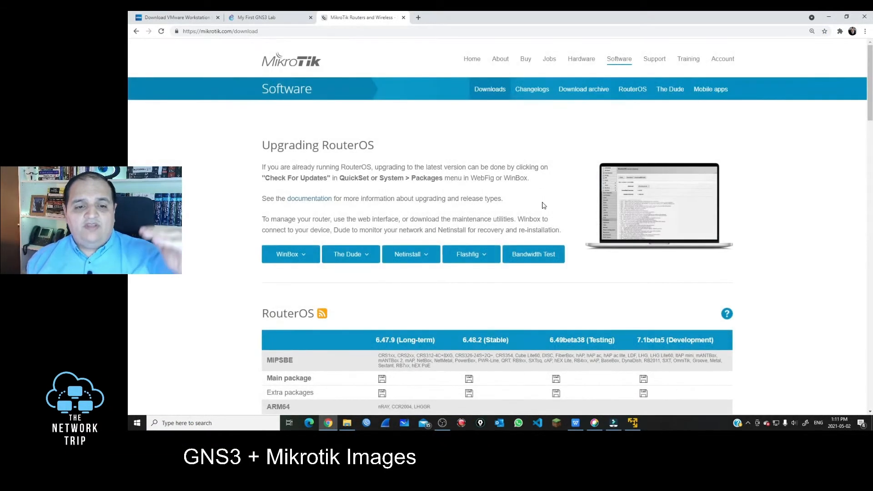
Locate the Cloud Hosted Router Raw disk image row and its 6.47.9 and 6.48.2 versions
{"action": "scroll", "coordinate": [543, 207], "scroll_direction": "down", "scroll_amount": 20}
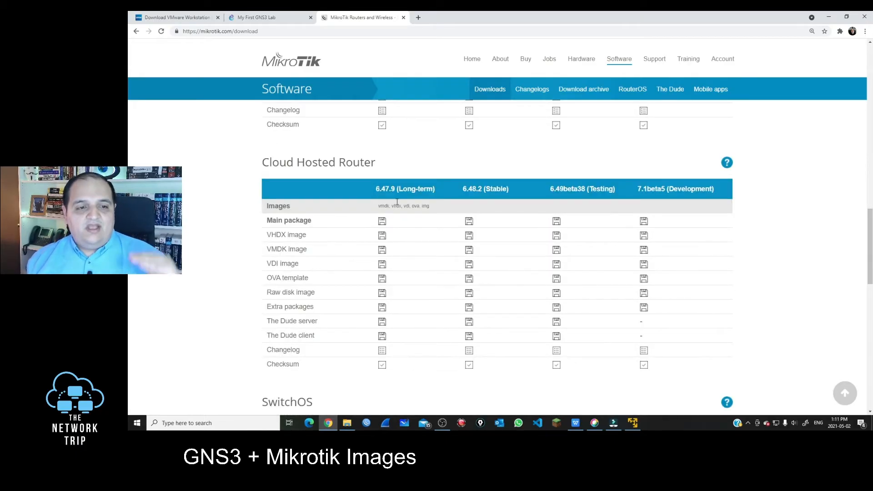
{"action": "left_click_drag", "start_coordinate": [264, 161], "coordinate": [371, 162]}
{"action": "left_click", "coordinate": [377, 164]}
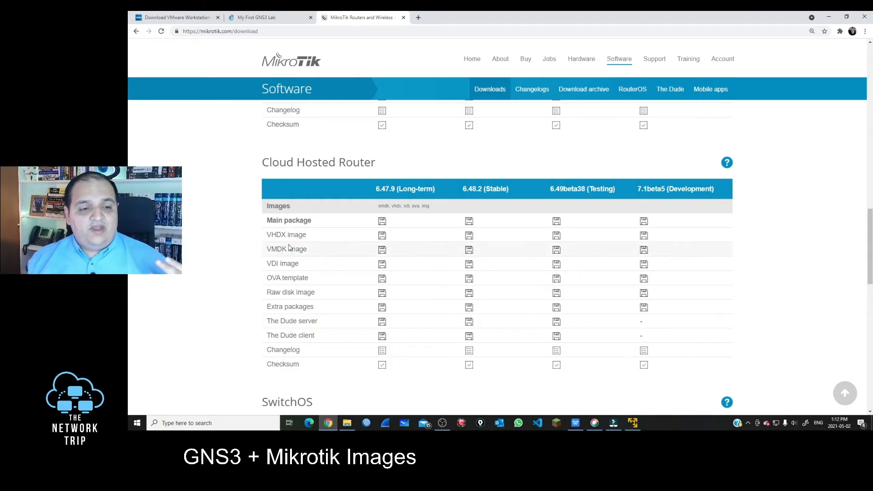
{"action": "scroll", "coordinate": [300, 318], "scroll_direction": "down", "scroll_amount": 2}
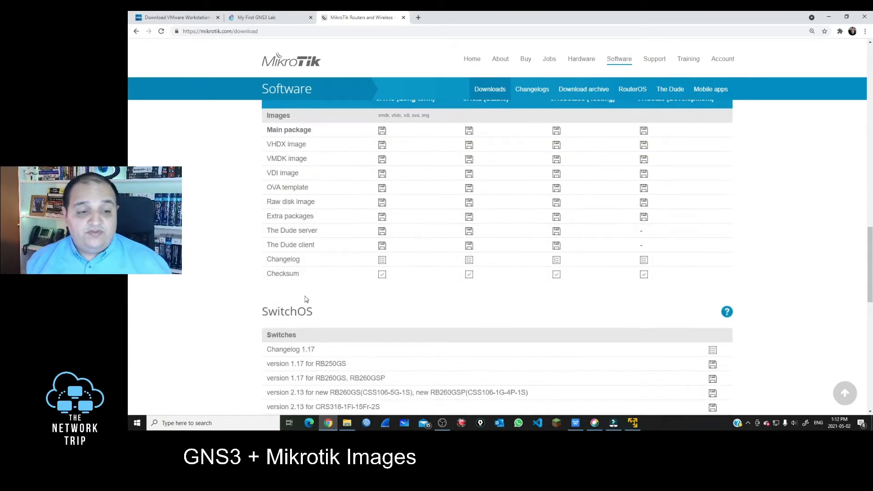
{"action": "scroll", "coordinate": [305, 296], "scroll_direction": "up", "scroll_amount": 2}
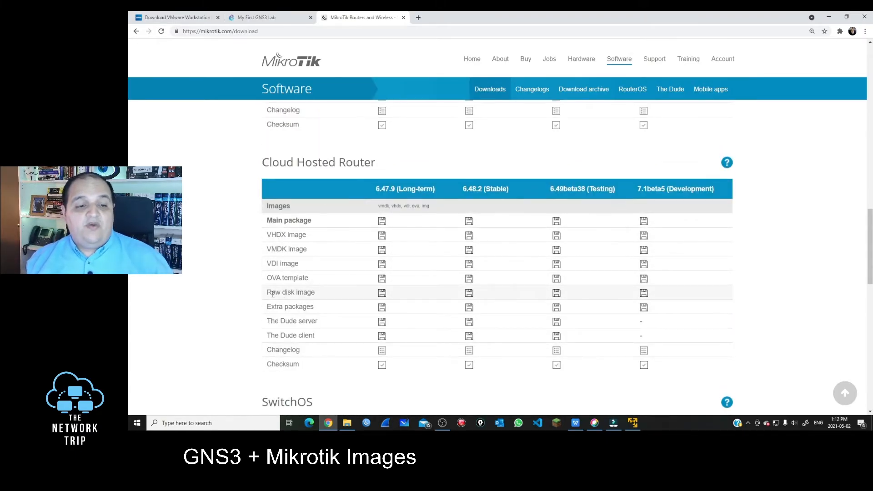
{"action": "left_click_drag", "start_coordinate": [269, 292], "coordinate": [317, 295]}
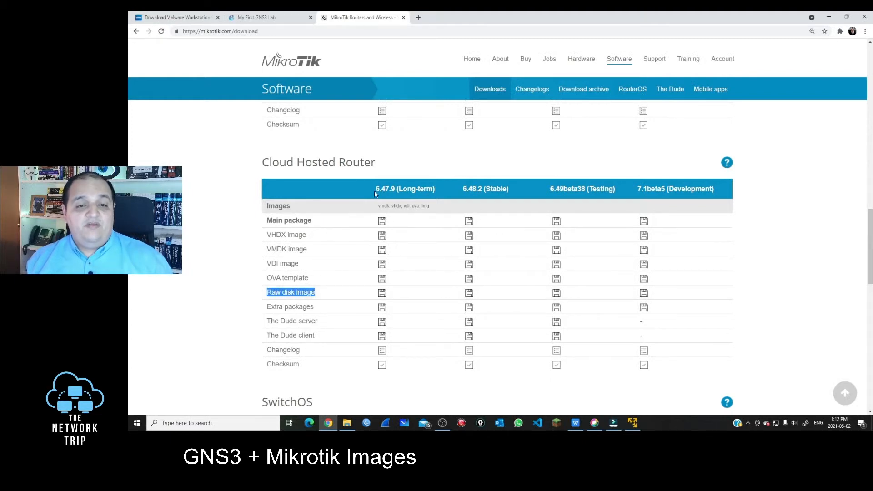
{"action": "left_click_drag", "start_coordinate": [374, 190], "coordinate": [512, 189]}
{"action": "left_click", "coordinate": [443, 195]}
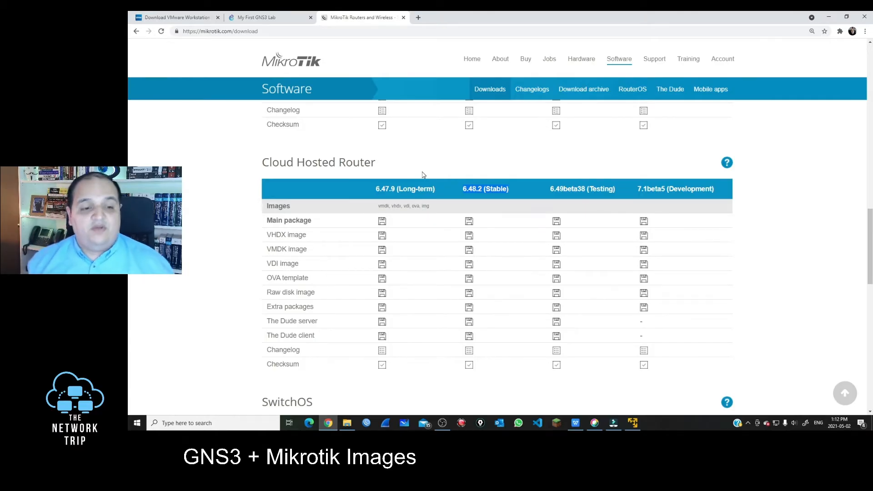
Download the 6.48.2 Stable raw disk image as chr-6.48.2.img.zip
{"action": "left_click", "coordinate": [468, 295]}
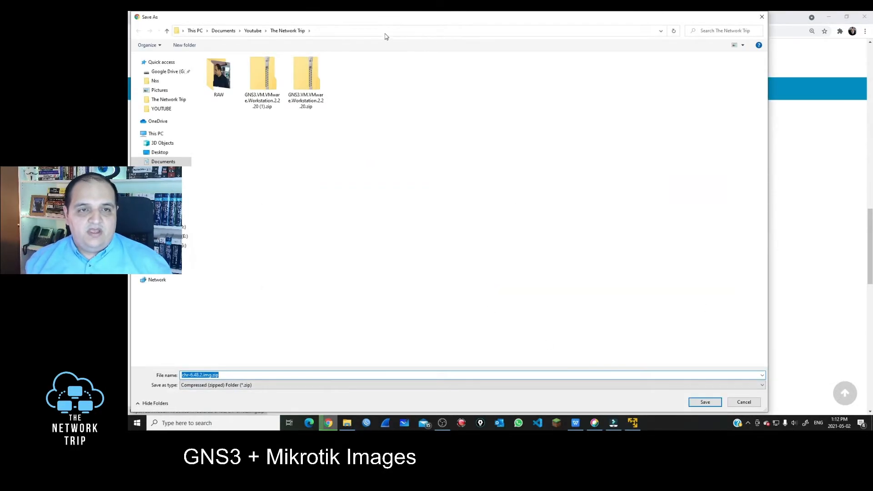
{"action": "left_click", "coordinate": [710, 402]}
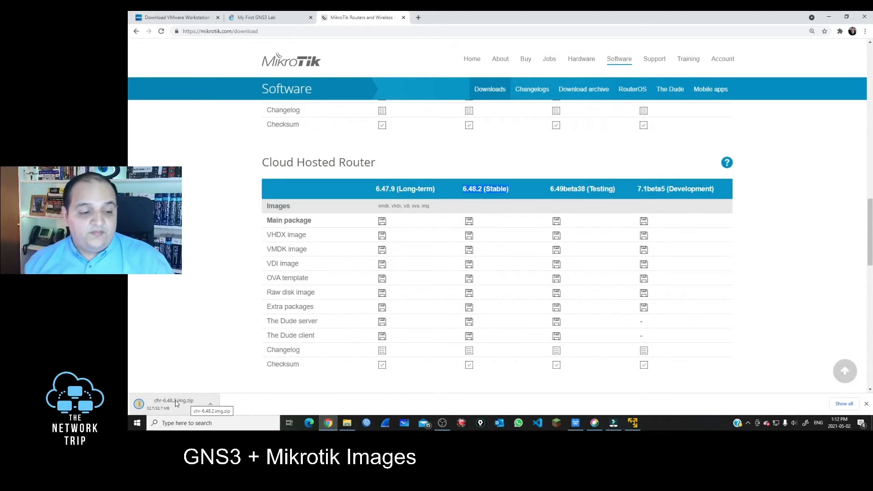
Copy chr-6.48.2.img from the downloaded chr-6.48.2.img.zip into The Network Trip folder
{"action": "left_click", "coordinate": [172, 405]}
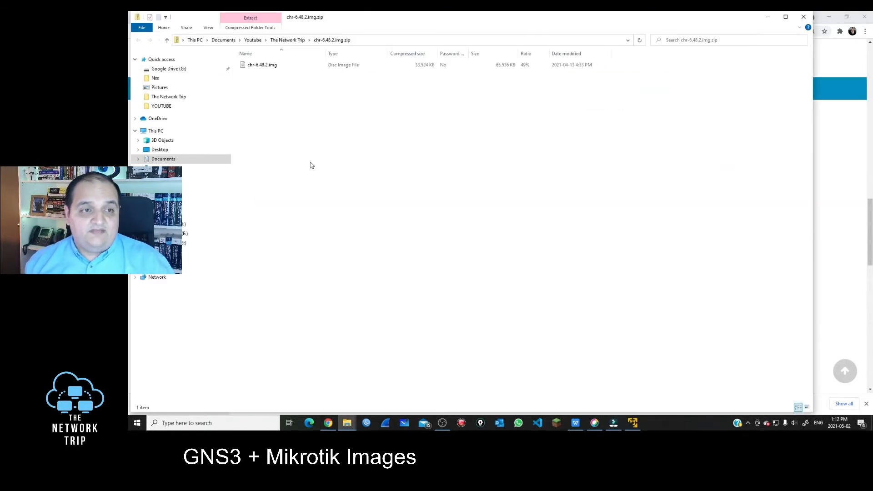
{"action": "left_click", "coordinate": [285, 67]}
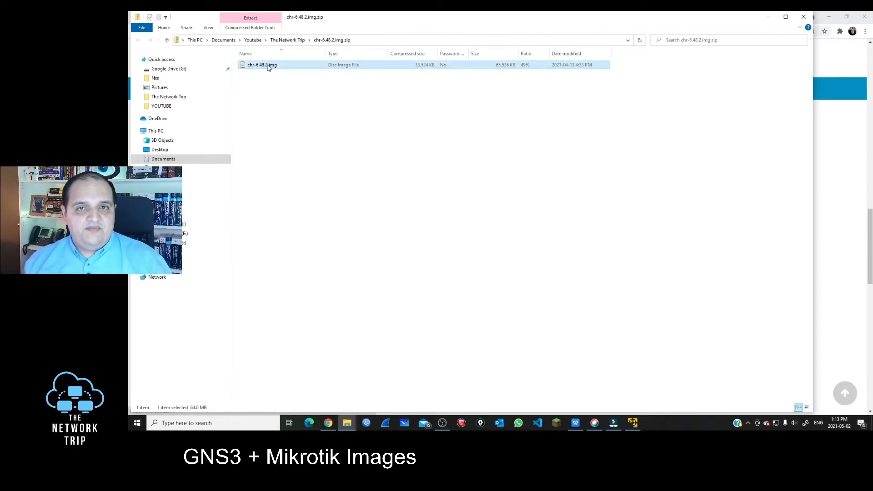
{"action": "left_click_drag", "start_coordinate": [259, 69], "coordinate": [176, 101]}
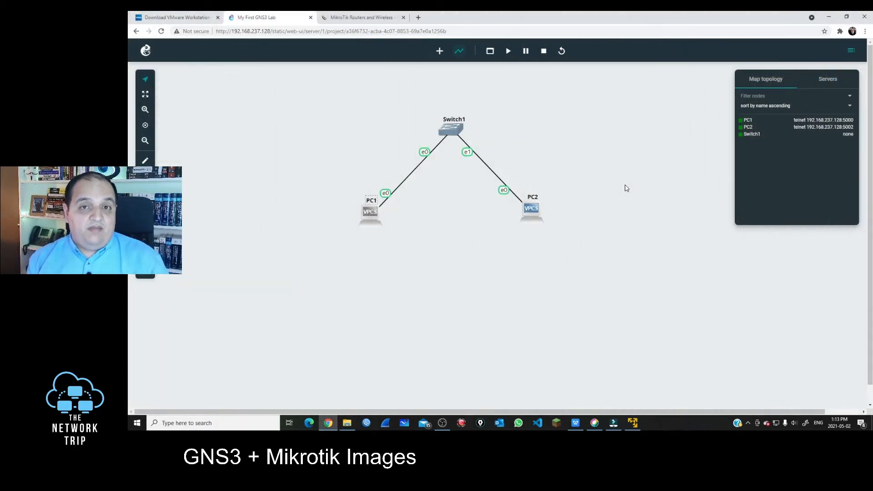
Open the GNS3 main navigation menu from the logo at the top left
{"action": "left_click", "coordinate": [146, 50]}
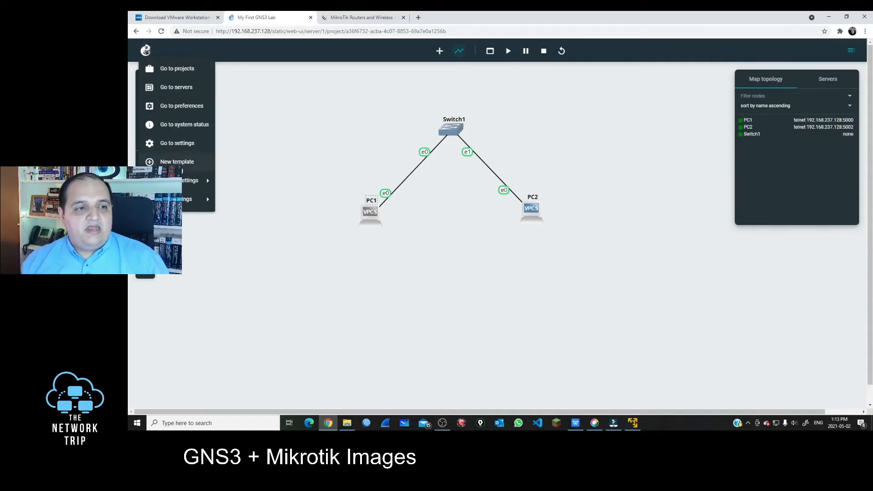
{"action": "mouse_move", "coordinate": [185, 187]}
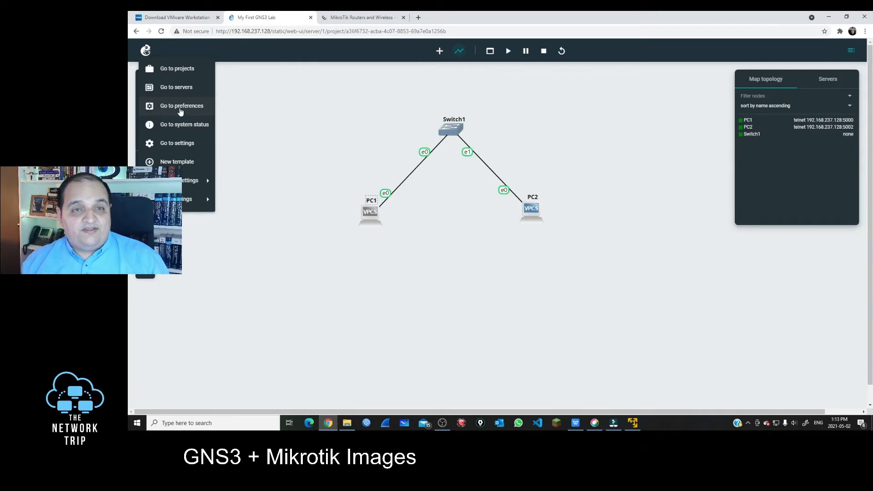
Go to Preferences, confirm leaving the project, and show the empty QEMU VM templates list
{"action": "left_click", "coordinate": [180, 111]}
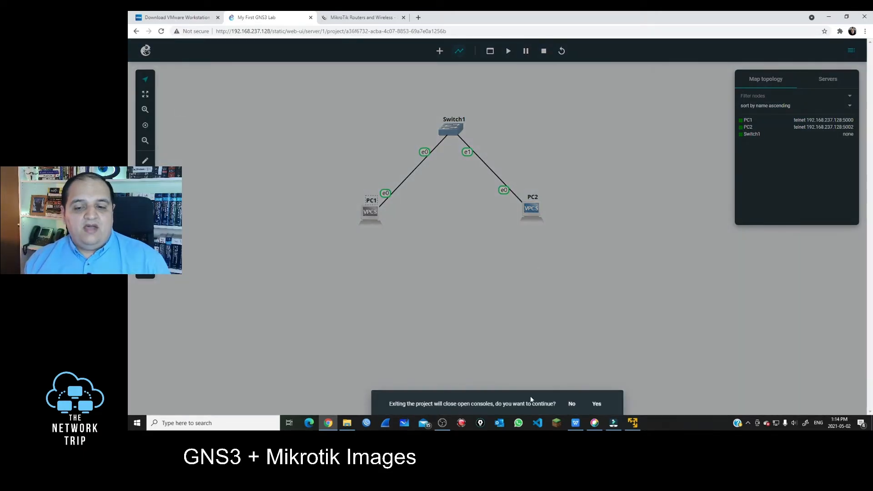
{"action": "left_click", "coordinate": [597, 405]}
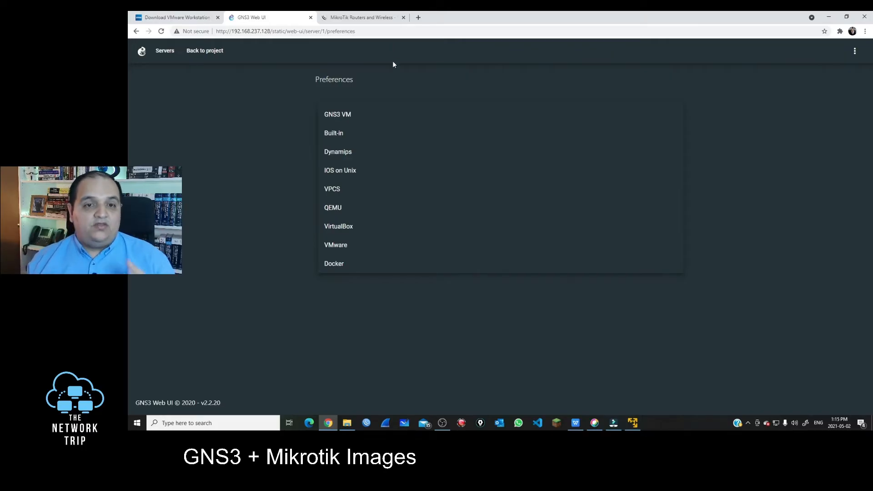
{"action": "left_click", "coordinate": [333, 210]}
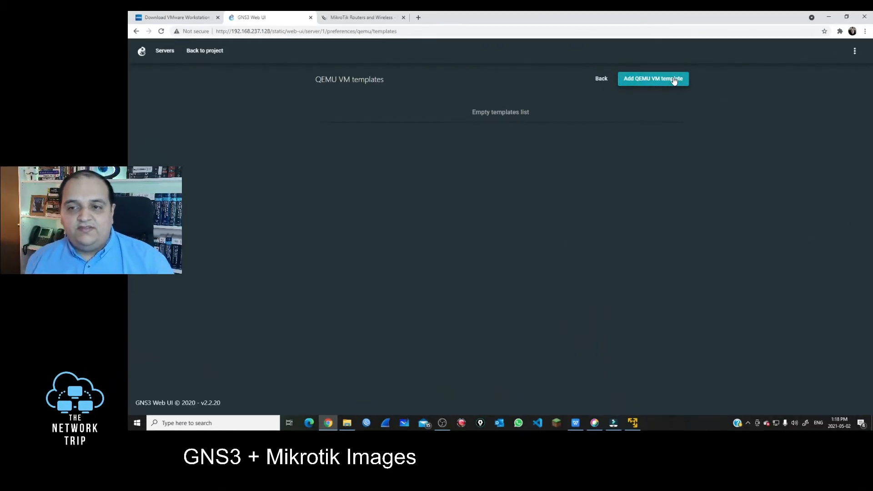
Add a locally run QEMU VM template named Mikrotik-6-48-2 that uses a new disk image
{"action": "left_click", "coordinate": [673, 80]}
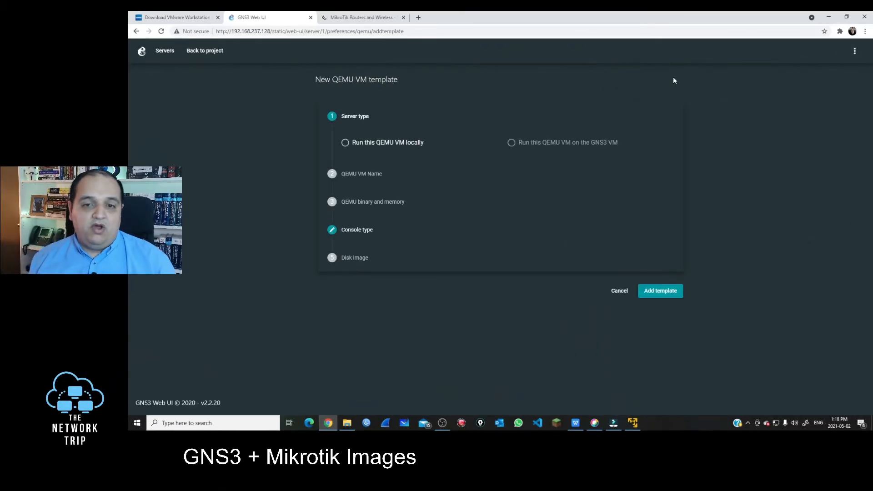
{"action": "left_click", "coordinate": [347, 143]}
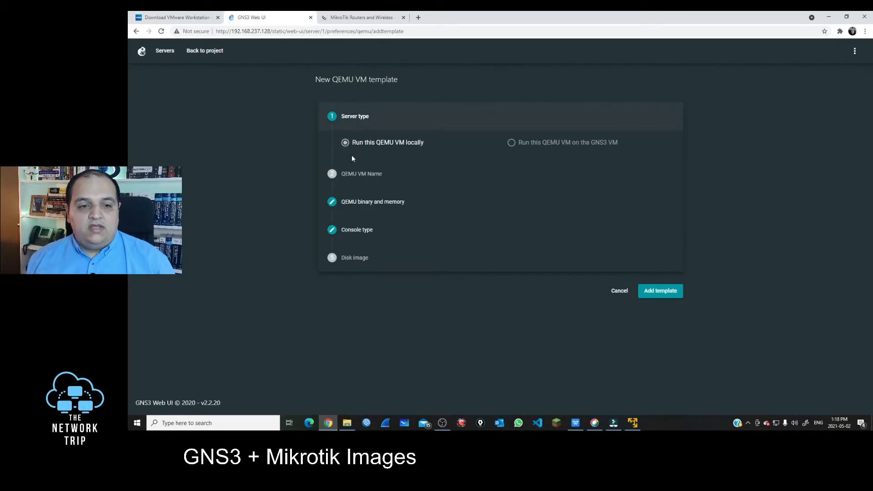
{"action": "left_click", "coordinate": [359, 174]}
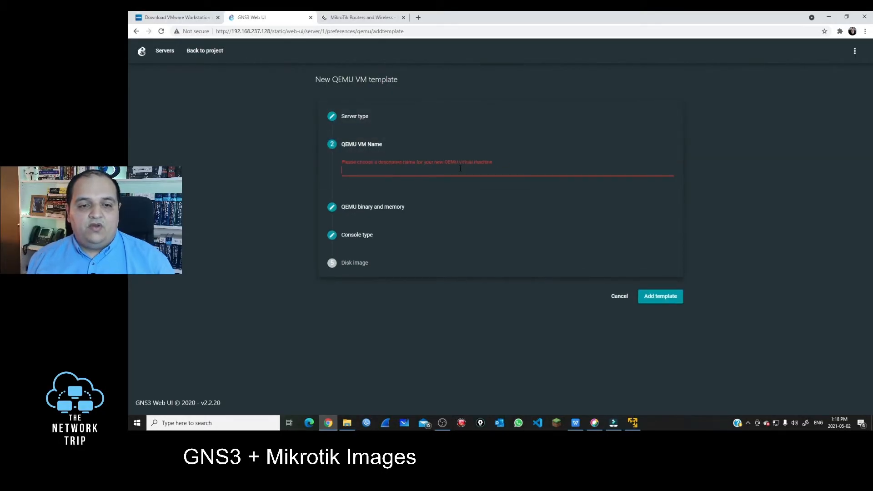
{"action": "left_click", "coordinate": [460, 168]}
{"action": "type", "text": "Mikro0tik-6-48-2"}
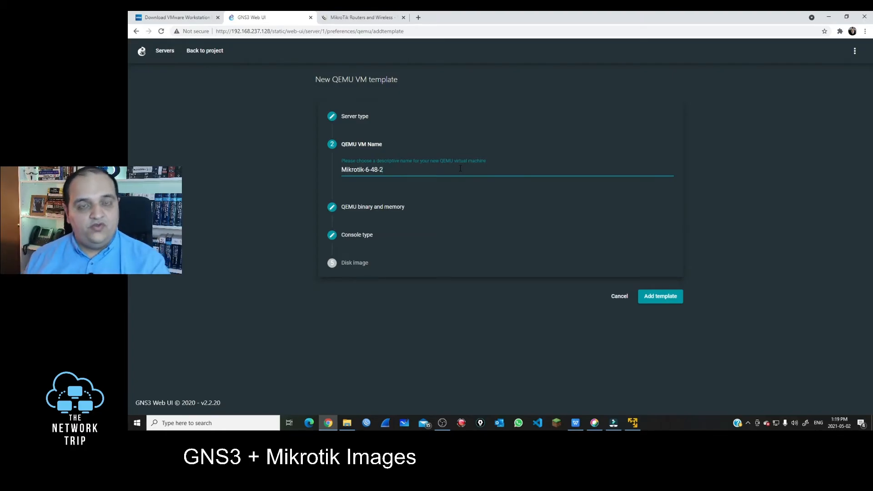
{"action": "left_click", "coordinate": [360, 145]}
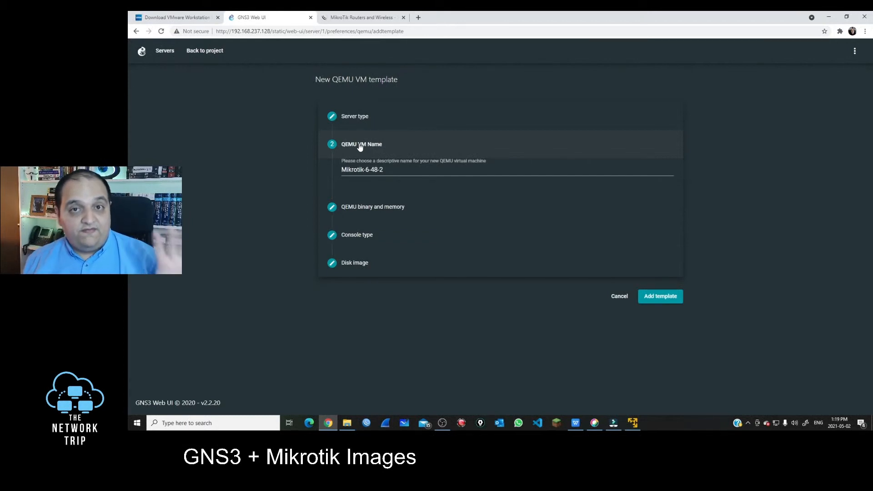
{"action": "left_click", "coordinate": [359, 263]}
{"action": "left_click", "coordinate": [512, 254]}
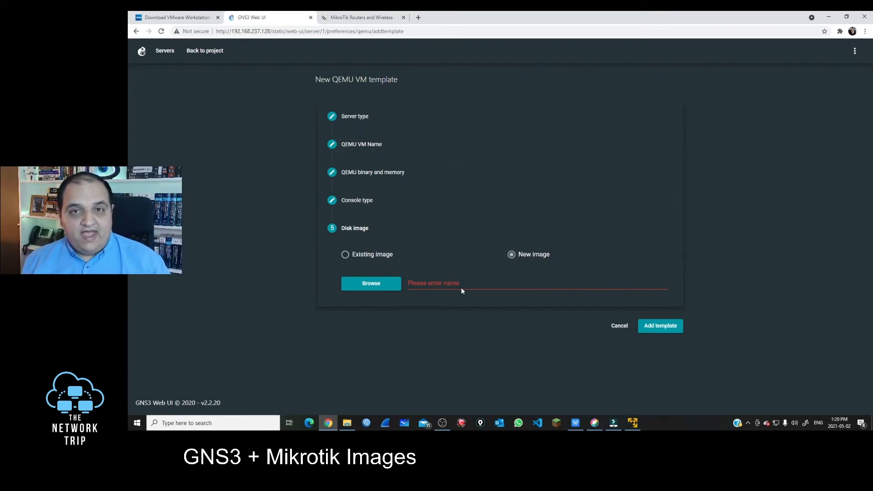
Pick chr-6.48.2.img from the qemu folder, with All Files shown, as the new disk image
{"action": "left_click", "coordinate": [382, 287]}
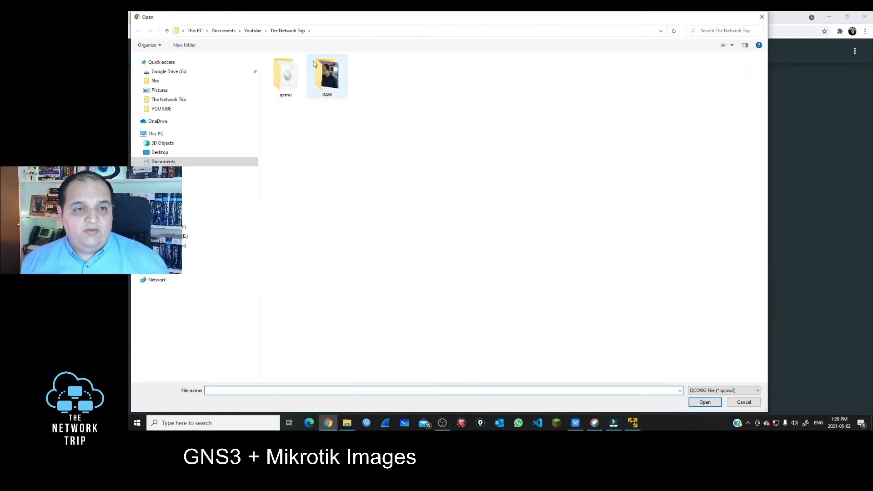
{"action": "double_click", "coordinate": [295, 69]}
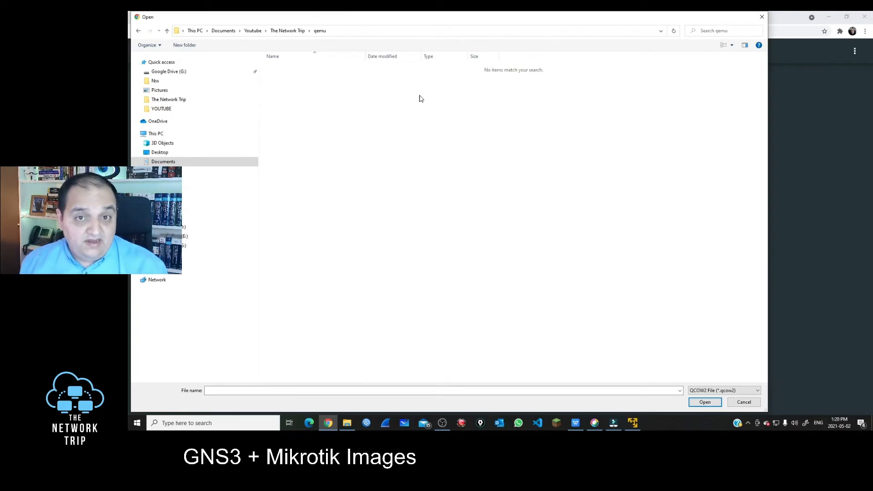
{"action": "left_click", "coordinate": [720, 391]}
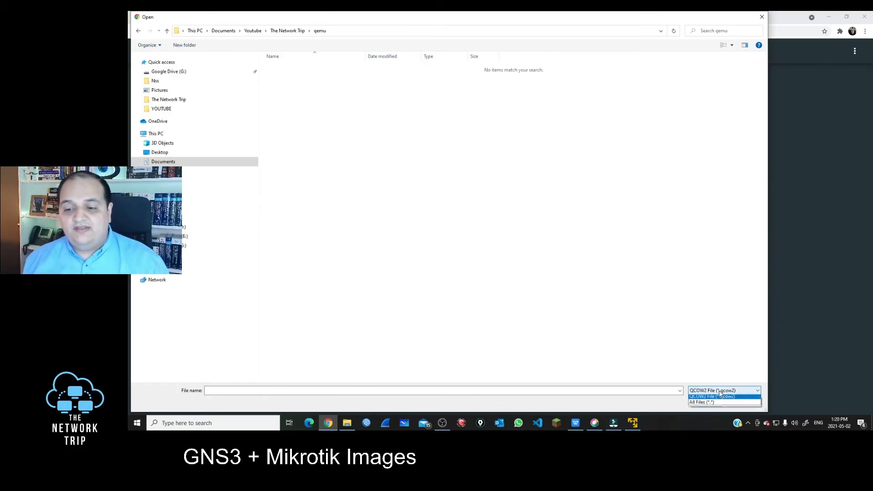
{"action": "left_click", "coordinate": [719, 404]}
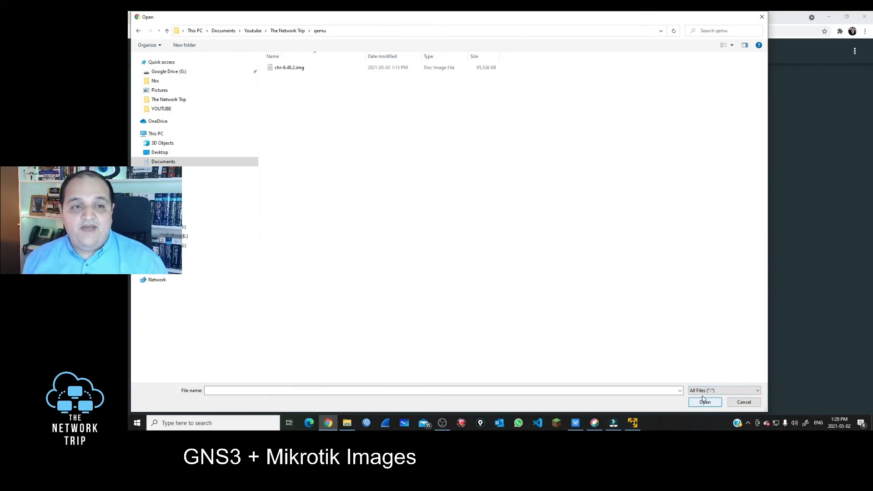
{"action": "left_click", "coordinate": [286, 73]}
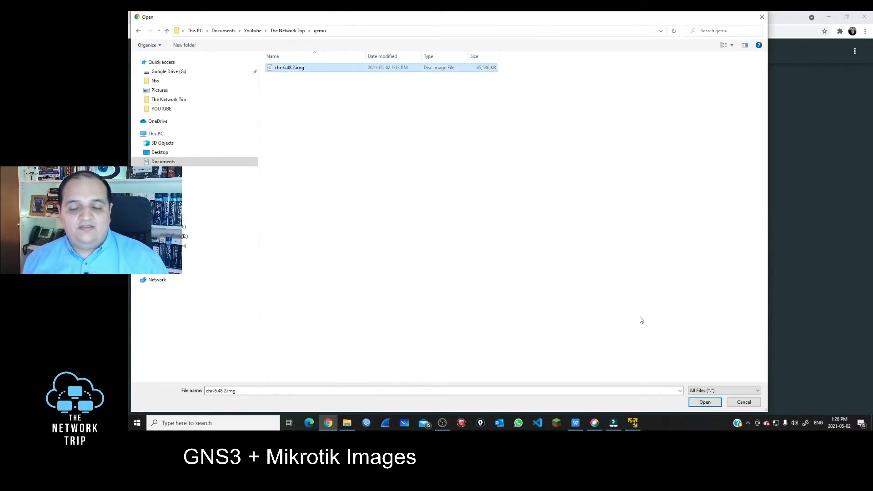
{"action": "left_click", "coordinate": [702, 403]}
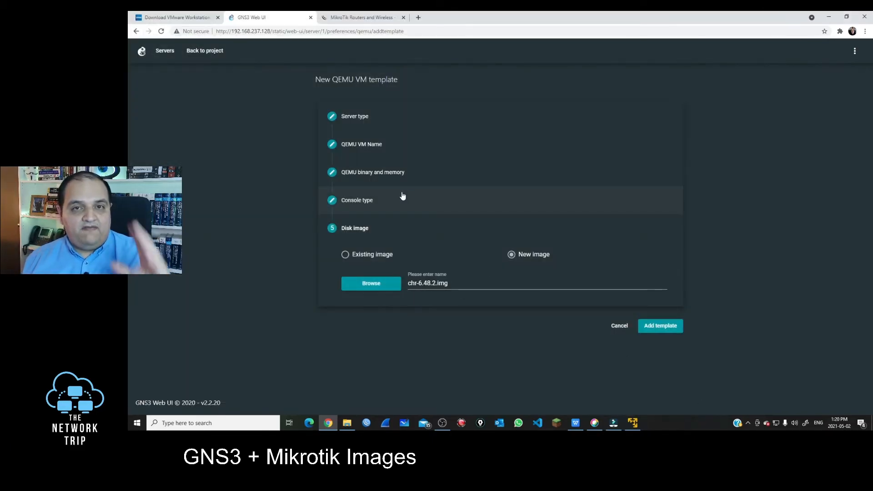
Add the Mikrotik-6-48-2 template, then open its configuration from the QEMU templates list
{"action": "left_click", "coordinate": [656, 328]}
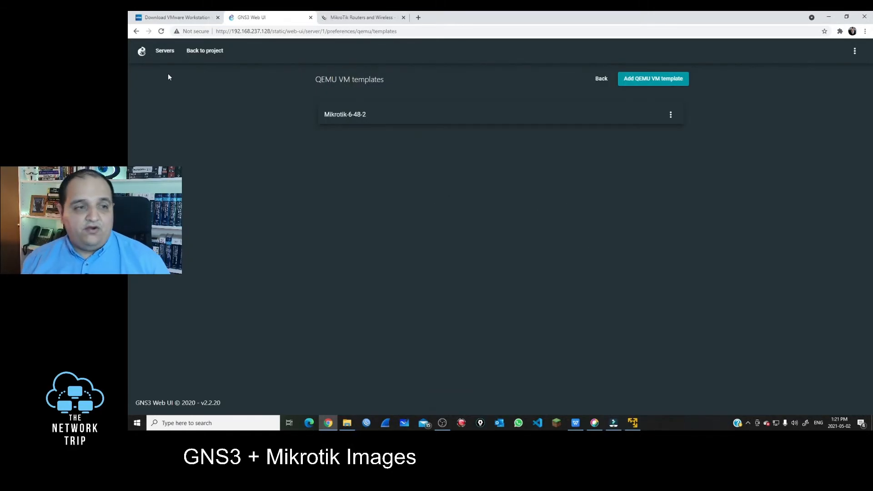
{"action": "left_click", "coordinate": [358, 115]}
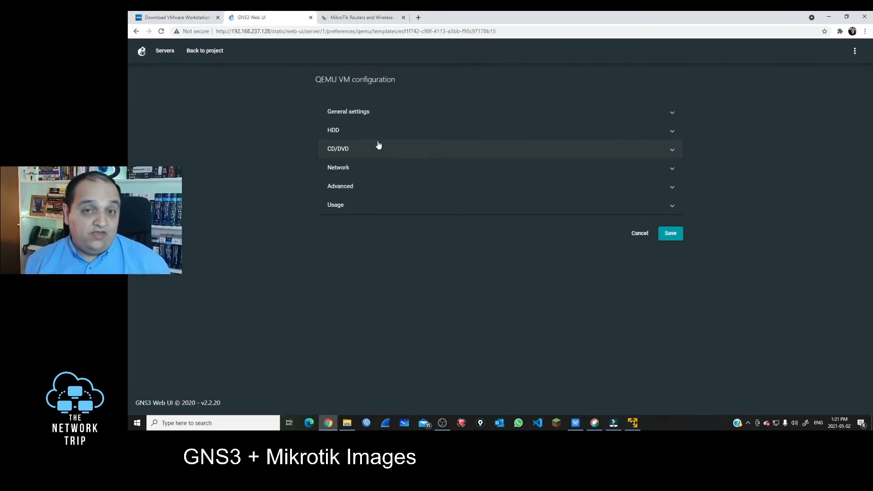
Review Mikrotik-6-48-2: 256 MB RAM, telnet console, 10 network adapters, then reopen General settings
{"action": "left_click", "coordinate": [391, 111]}
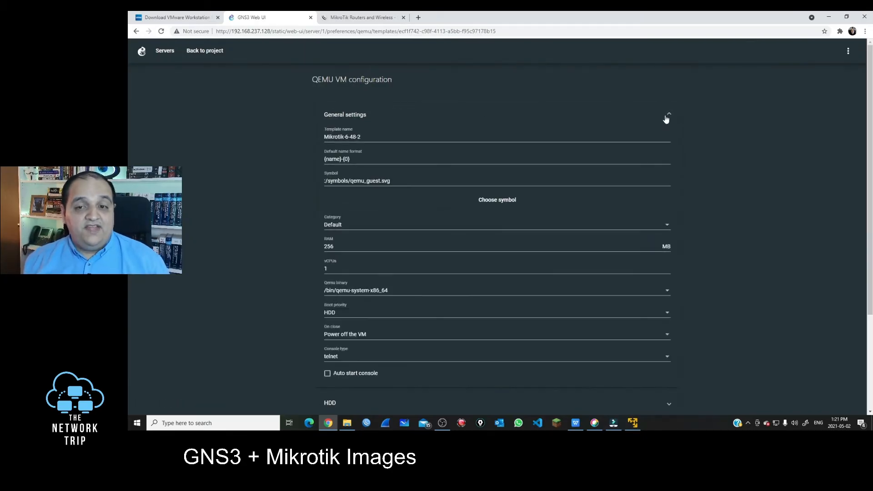
{"action": "left_click", "coordinate": [371, 137]}
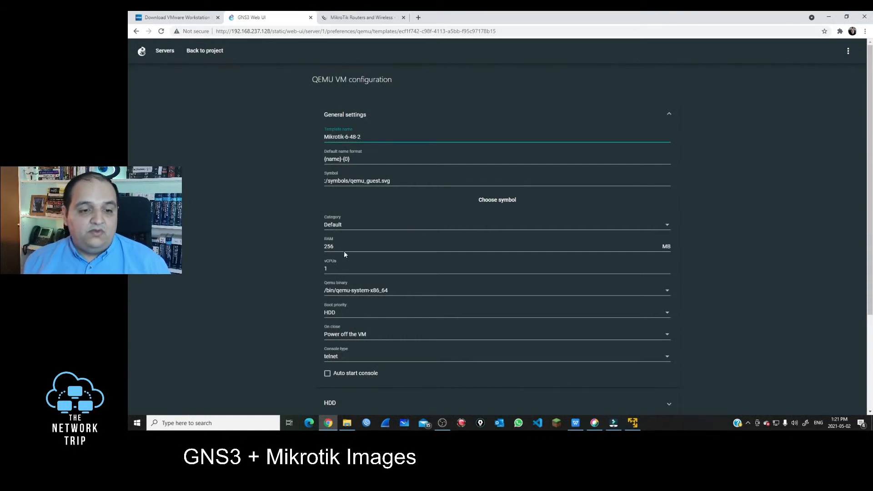
{"action": "left_click_drag", "start_coordinate": [344, 252], "coordinate": [272, 248]}
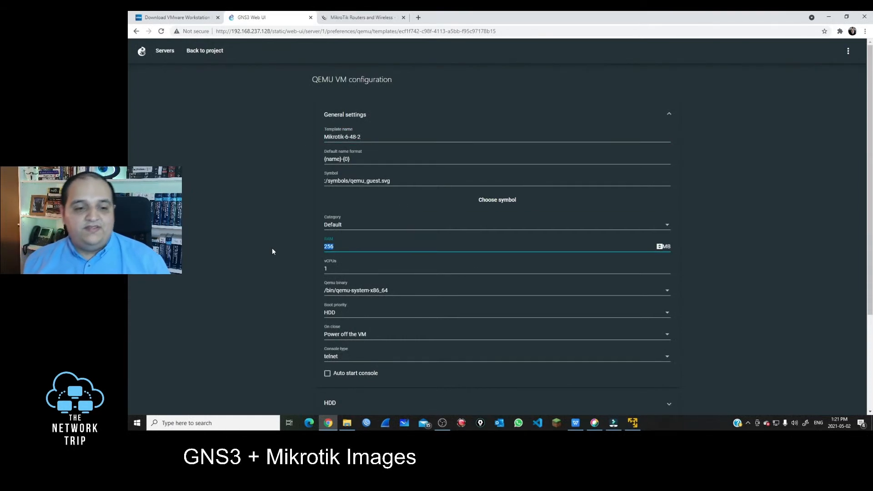
{"action": "scroll", "coordinate": [287, 285], "scroll_direction": "down", "scroll_amount": 2}
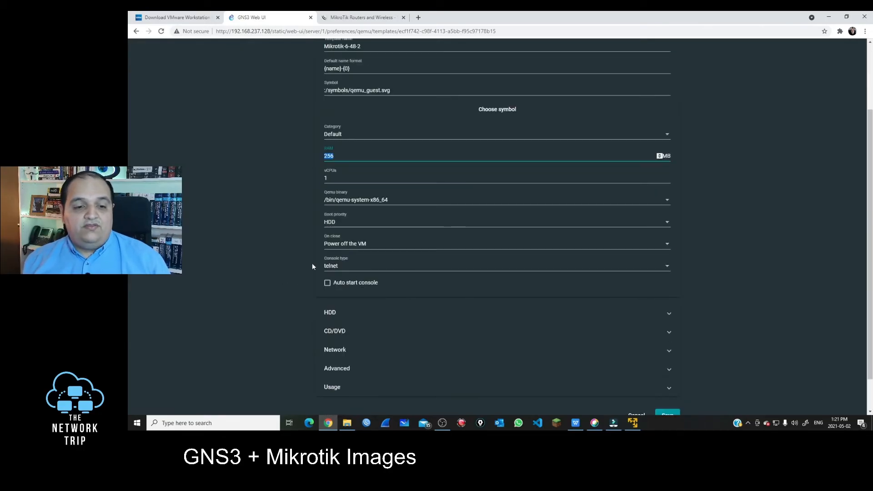
{"action": "left_click", "coordinate": [351, 271]}
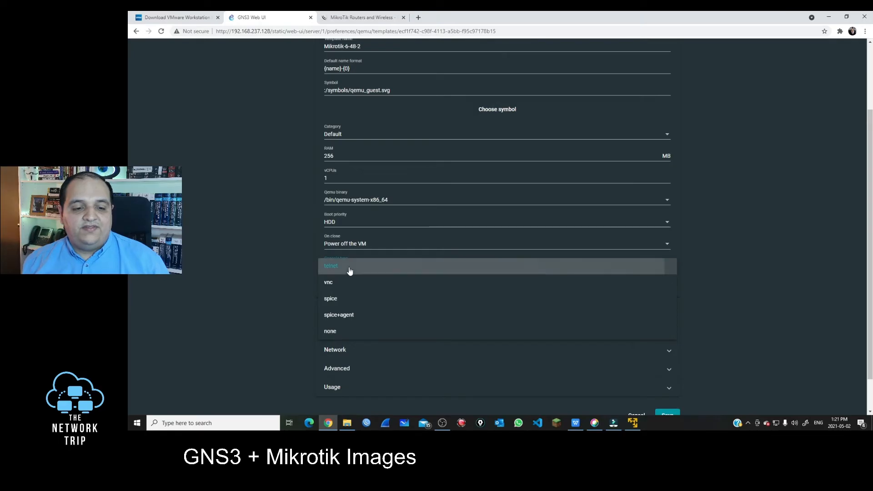
{"action": "left_click", "coordinate": [349, 271]}
{"action": "scroll", "coordinate": [400, 334], "scroll_direction": "down", "scroll_amount": 1}
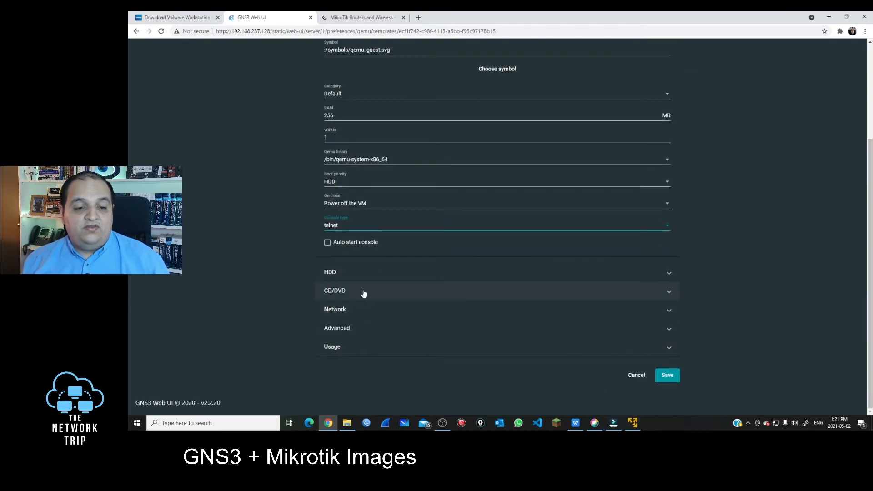
{"action": "left_click", "coordinate": [354, 309]}
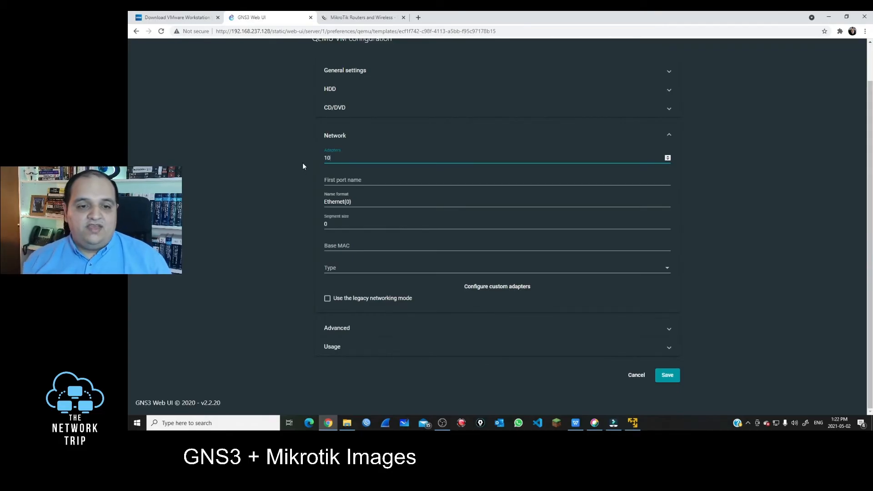
{"action": "scroll", "coordinate": [337, 201], "scroll_direction": "up", "scroll_amount": 1}
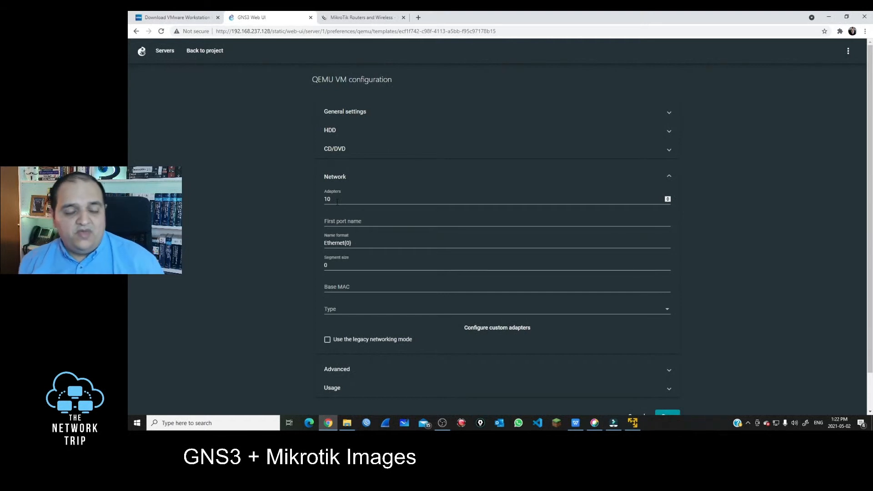
{"action": "left_click", "coordinate": [362, 115]}
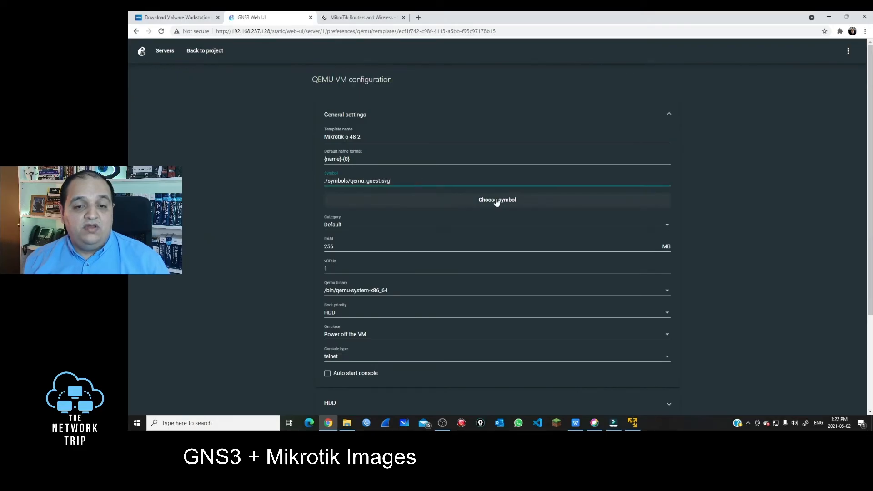
Give the template the blue square router symbol, found by searching 'router'
{"action": "left_click", "coordinate": [522, 205]}
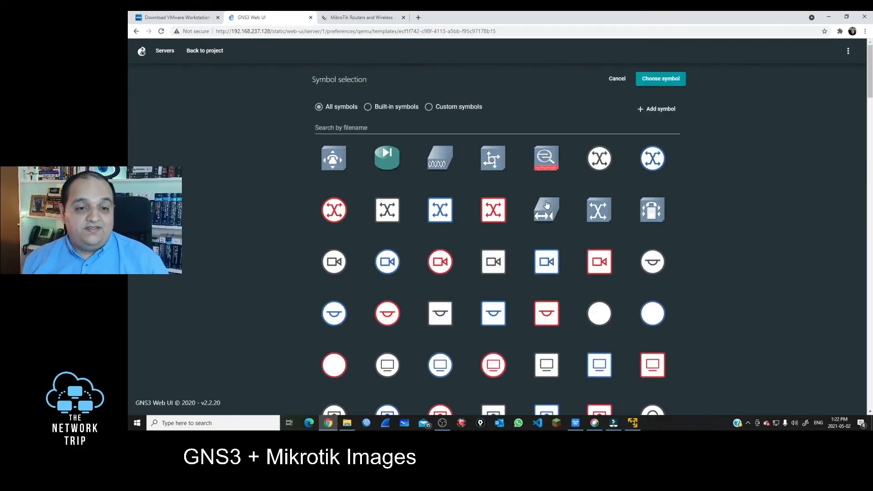
{"action": "scroll", "coordinate": [559, 269], "scroll_direction": "down", "scroll_amount": 15}
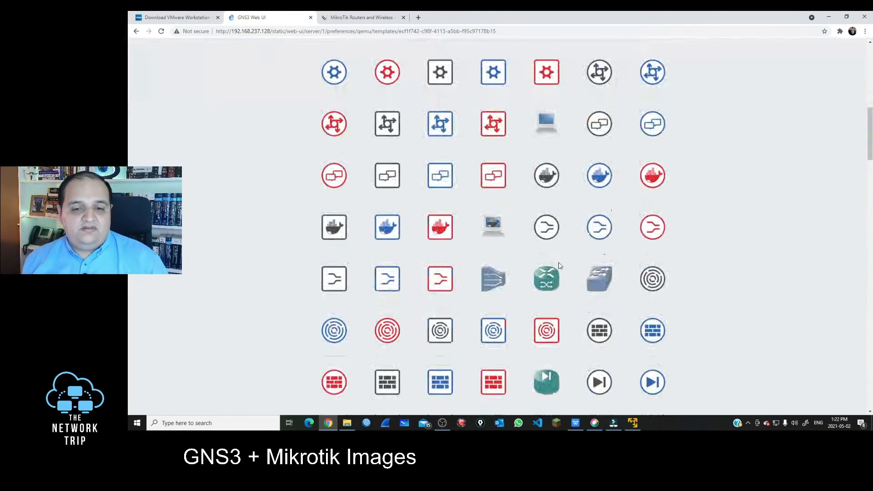
{"action": "scroll", "coordinate": [559, 265], "scroll_direction": "down", "scroll_amount": 8}
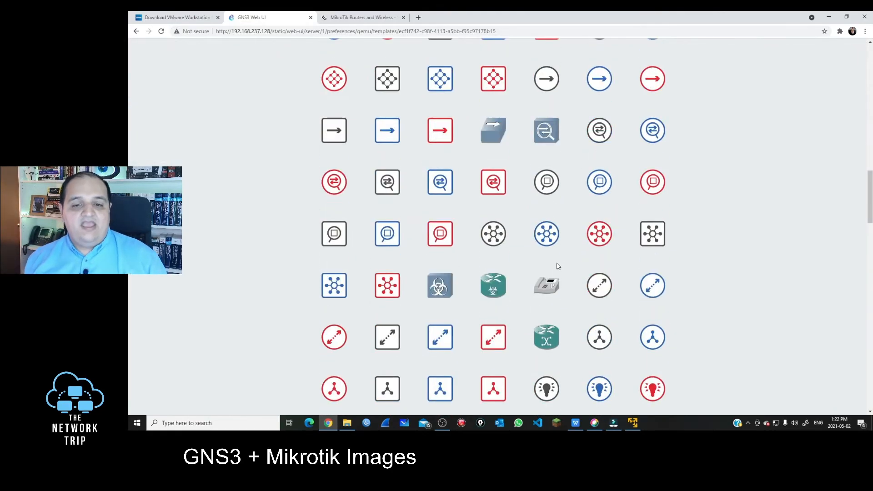
{"action": "scroll", "coordinate": [558, 267], "scroll_direction": "down", "scroll_amount": 2}
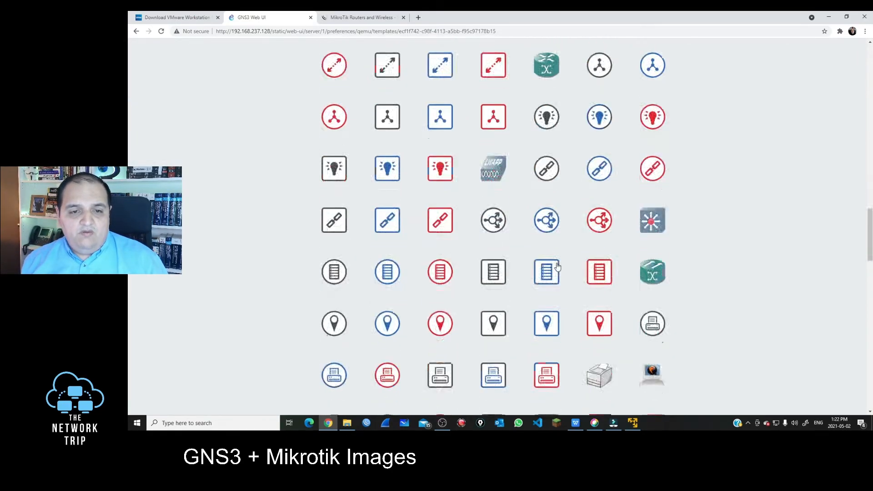
{"action": "scroll", "coordinate": [374, 127], "scroll_direction": "up", "scroll_amount": 15}
{"action": "scroll", "coordinate": [374, 127], "scroll_direction": "up", "scroll_amount": 10}
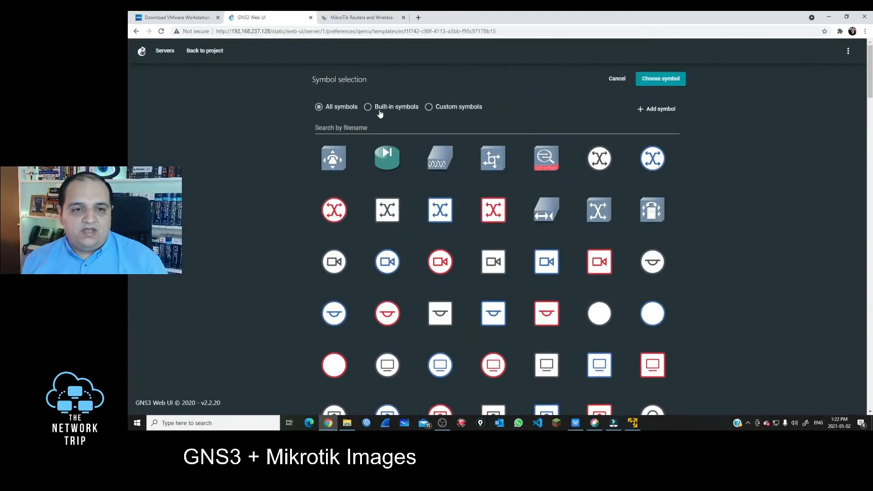
{"action": "type", "text": "router"}
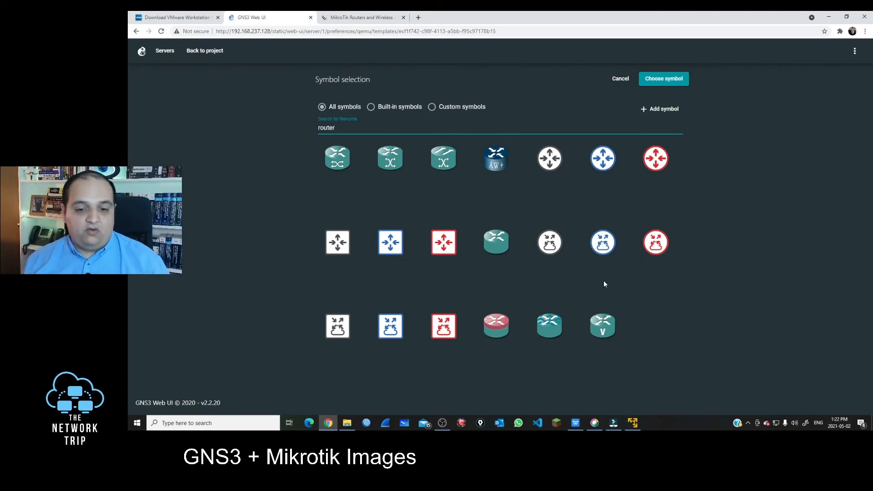
{"action": "left_click", "coordinate": [395, 245]}
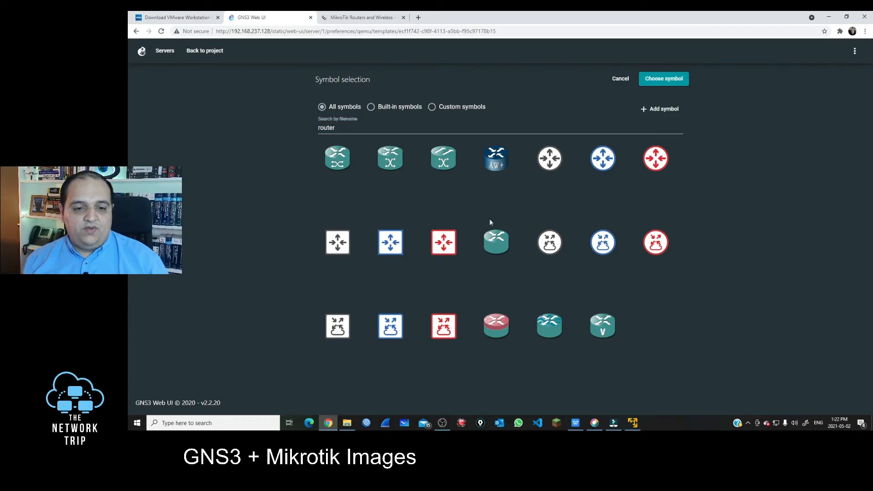
{"action": "left_click", "coordinate": [663, 81]}
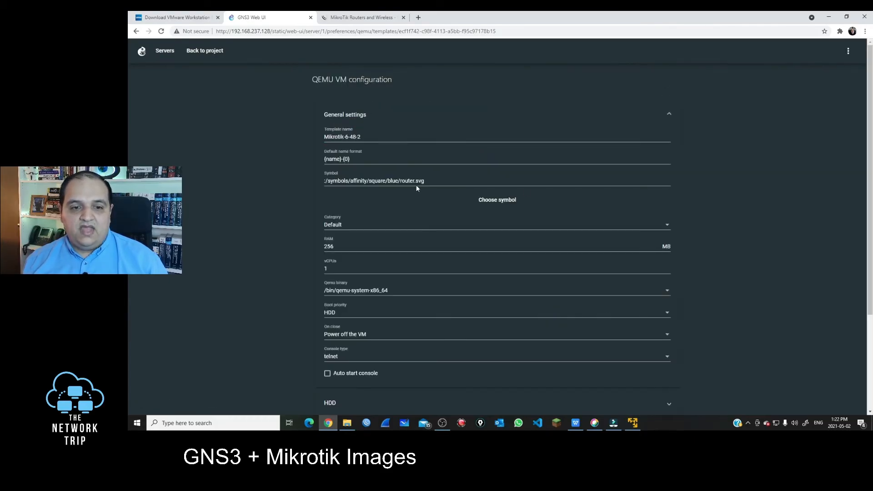
Save the Mikrotik-6-48-2 configuration and return to the project topology map
{"action": "scroll", "coordinate": [480, 249], "scroll_direction": "down", "scroll_amount": 3}
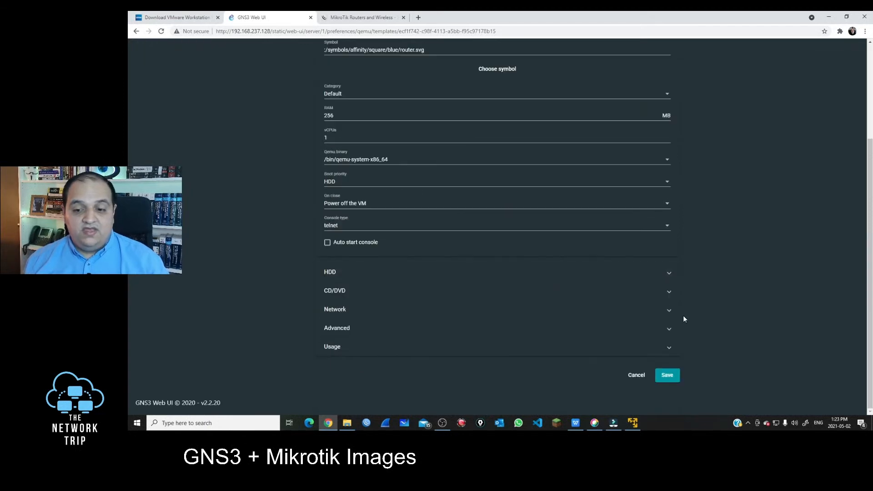
{"action": "left_click", "coordinate": [673, 376]}
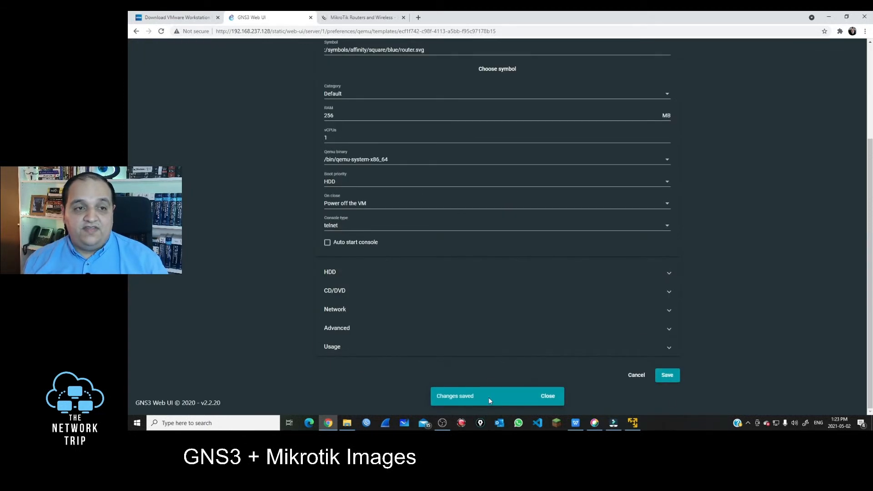
{"action": "scroll", "coordinate": [288, 206], "scroll_direction": "up", "scroll_amount": 3}
{"action": "left_click", "coordinate": [211, 52]}
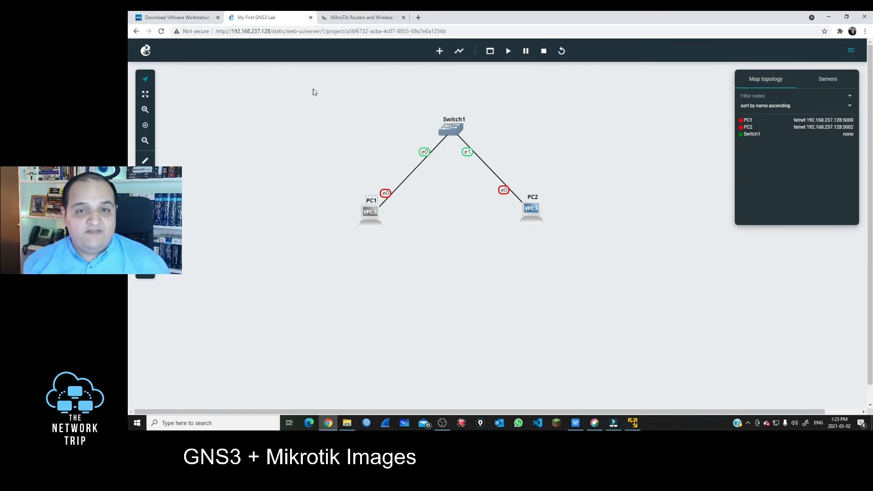
Drop three Mikrotik-6-48-2 routers on the map, moving -3 lower right and -1 below PC1 and Switch1
{"action": "left_click", "coordinate": [440, 52]}
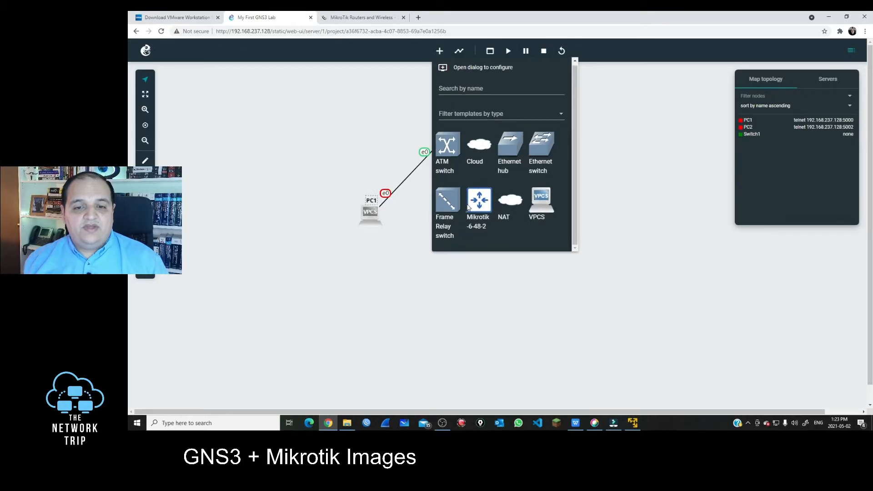
{"action": "left_click_drag", "start_coordinate": [481, 207], "coordinate": [302, 163]}
{"action": "left_click_drag", "start_coordinate": [481, 208], "coordinate": [233, 231]}
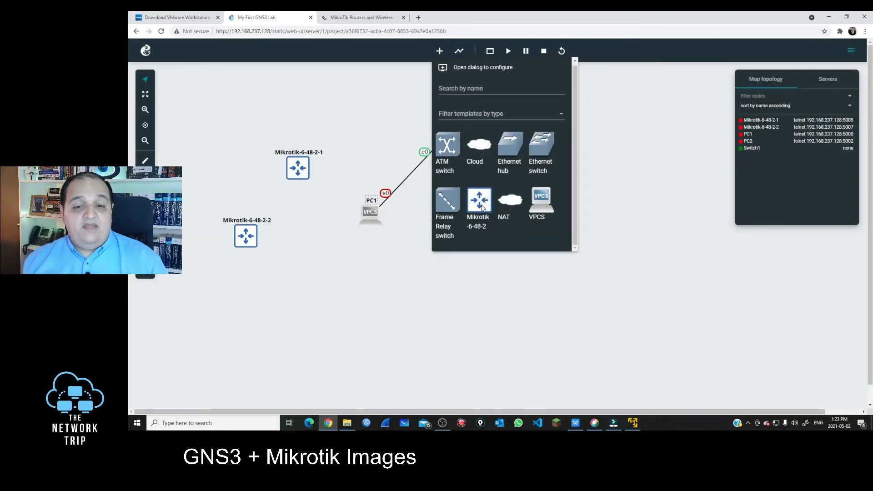
{"action": "left_click_drag", "start_coordinate": [482, 206], "coordinate": [333, 107]}
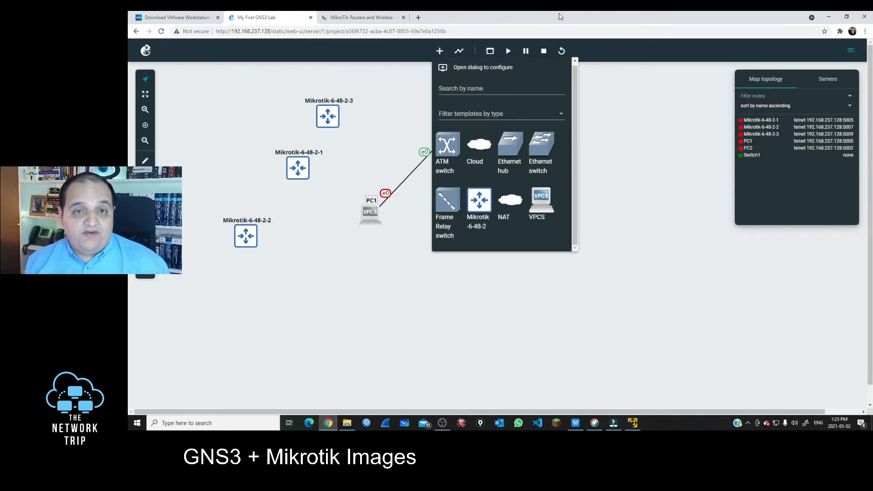
{"action": "left_click", "coordinate": [440, 51]}
{"action": "left_click_drag", "start_coordinate": [328, 118], "coordinate": [568, 283]}
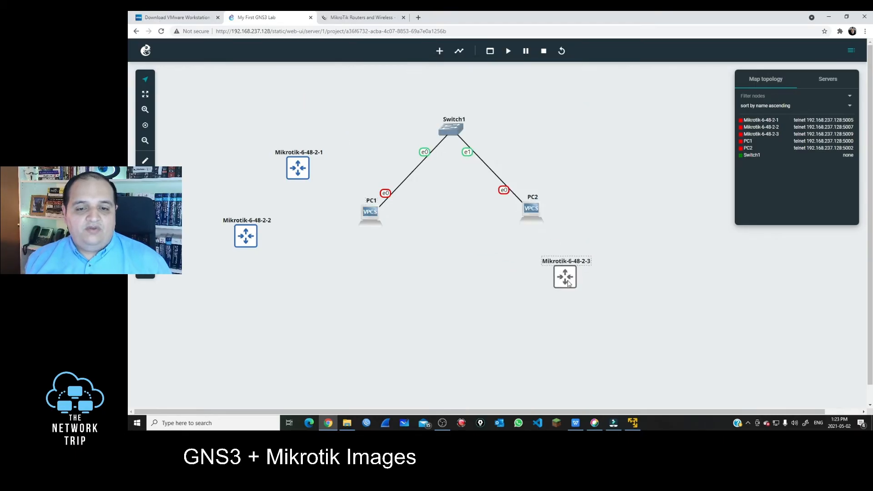
{"action": "left_click_drag", "start_coordinate": [298, 169], "coordinate": [431, 271]}
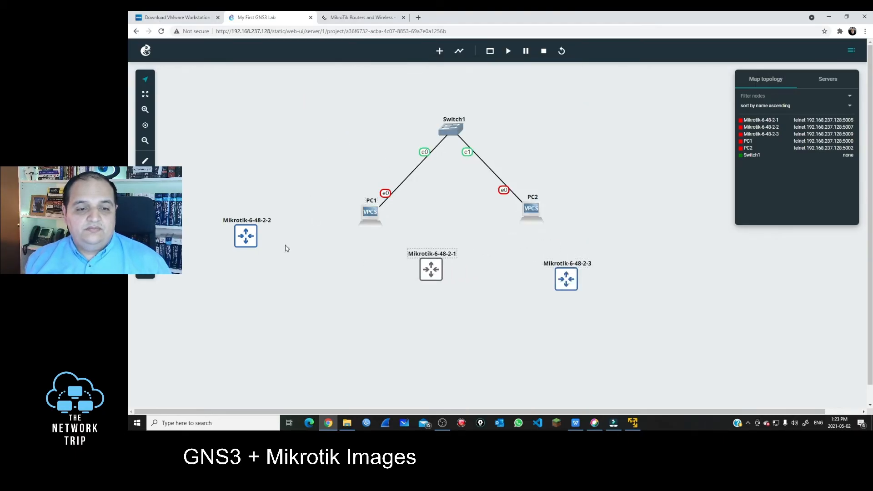
Move Mikrotik-6-48-2-2 to the upper left, start it, and open its web console
{"action": "left_click_drag", "start_coordinate": [245, 236], "coordinate": [271, 131]}
{"action": "right_click", "coordinate": [272, 131]}
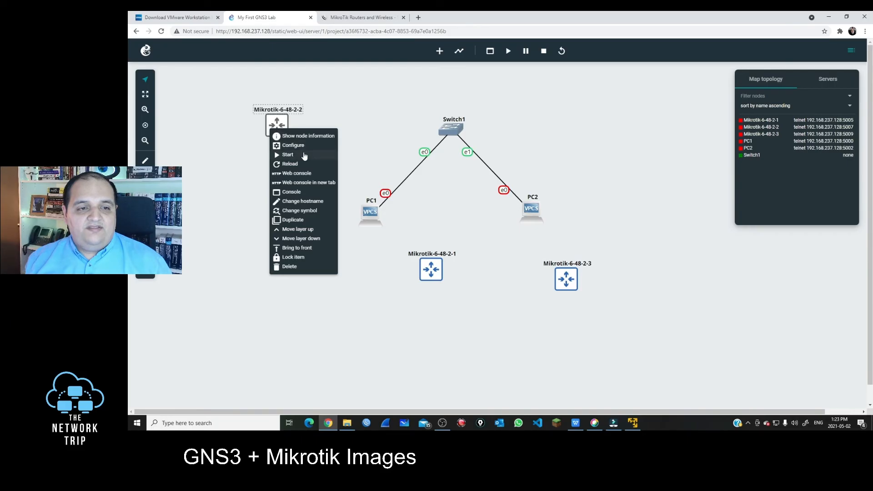
{"action": "left_click", "coordinate": [304, 156]}
{"action": "right_click", "coordinate": [278, 128]}
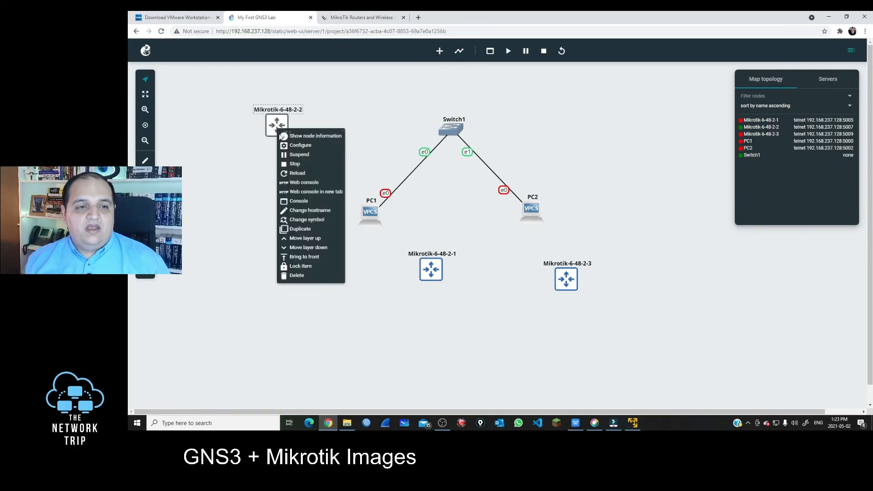
{"action": "left_click", "coordinate": [309, 184]}
{"action": "left_click_drag", "start_coordinate": [304, 227], "coordinate": [612, 98]}
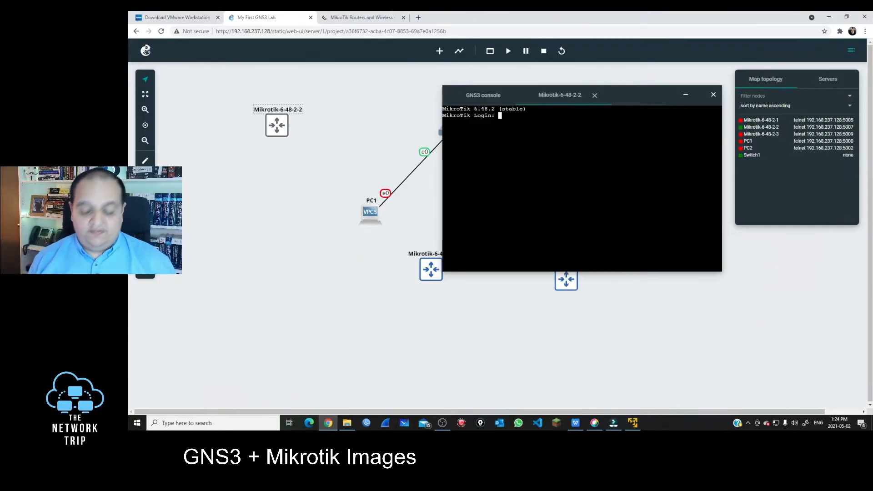
Log in as admin with an empty password and run /ip neighbor print, which lists nothing
{"action": "type", "text": "admin"}
{"action": "key", "text": "Return"}
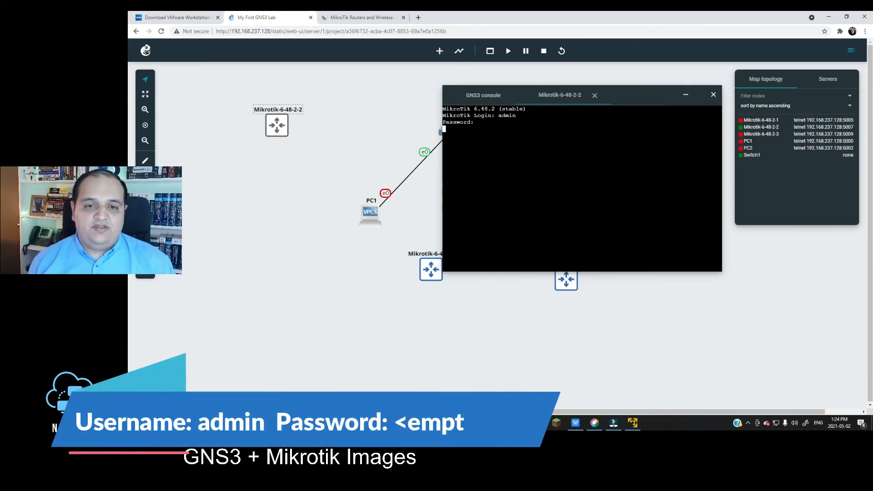
{"action": "key", "text": "Return"}
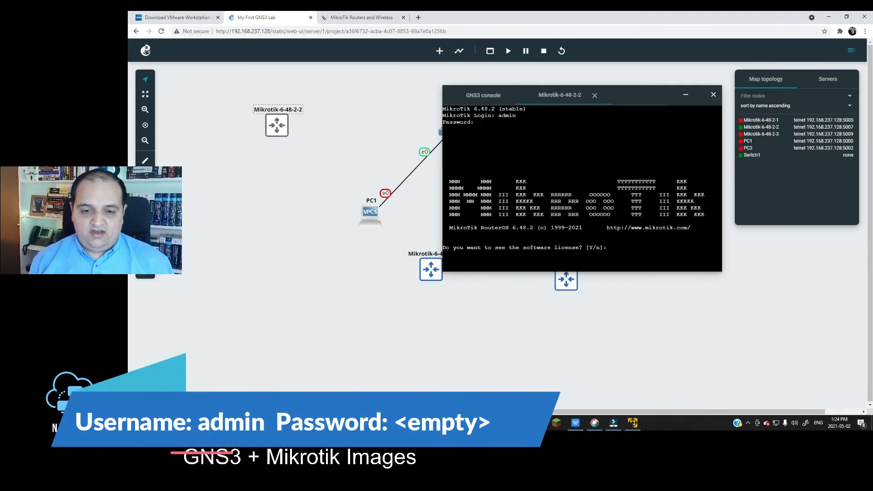
{"action": "type", "text": "n"}
{"action": "key", "text": "Return"}
{"action": "key", "text": "Return"}
{"action": "key", "text": "Return"}
{"action": "key", "text": "Return"}
{"action": "key", "text": "Return"}
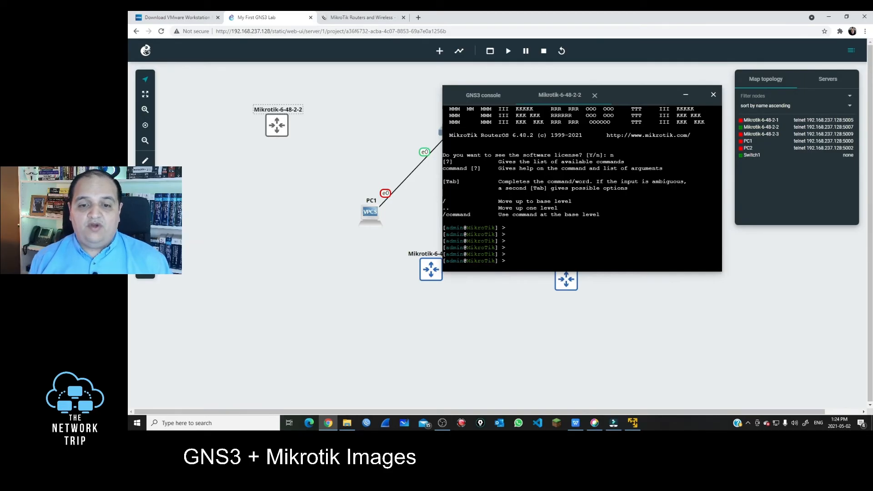
{"action": "type", "text": "/ip neighbor"}
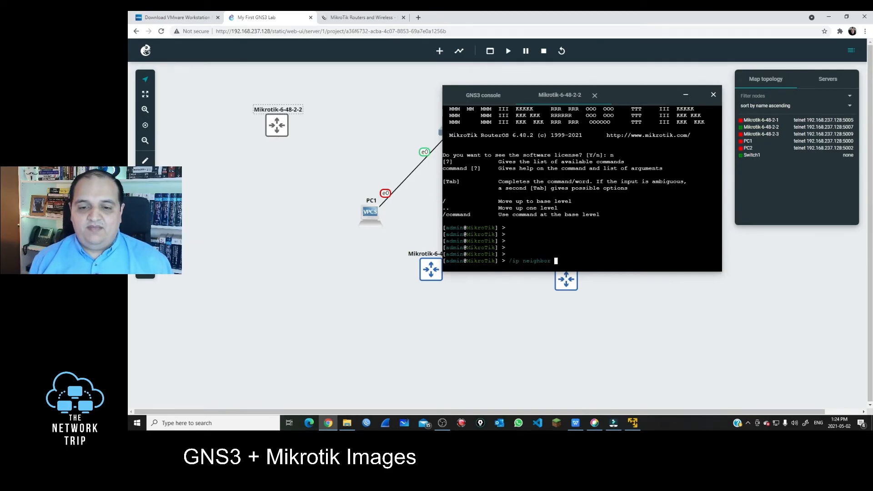
{"action": "key", "text": "Return"}
{"action": "type", "text": "pr"}
{"action": "key", "text": "Return"}
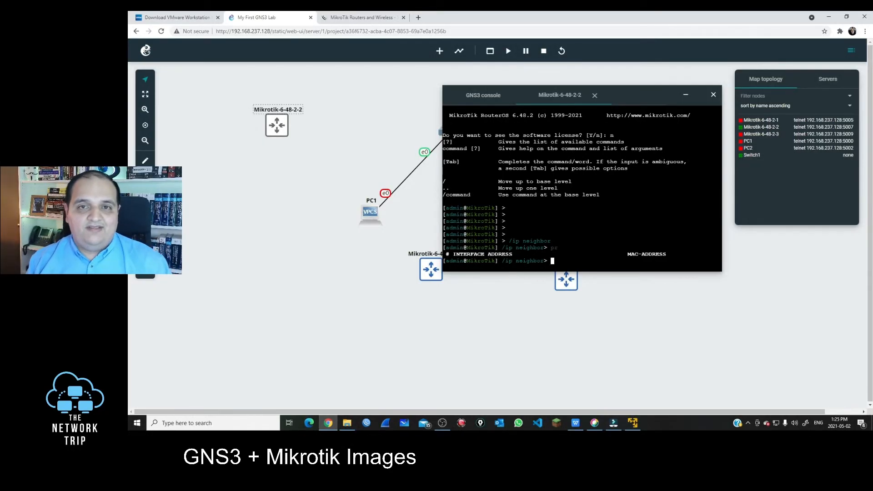
Close the console, delete Mikrotik-6-48-2-1 and Mikrotik-6-48-2-3, and move Mikrotik-6-48-2-2 near the switch
{"action": "left_click", "coordinate": [713, 94]}
{"action": "left_click_drag", "start_coordinate": [632, 308], "coordinate": [412, 258]}
{"action": "right_click", "coordinate": [427, 263]}
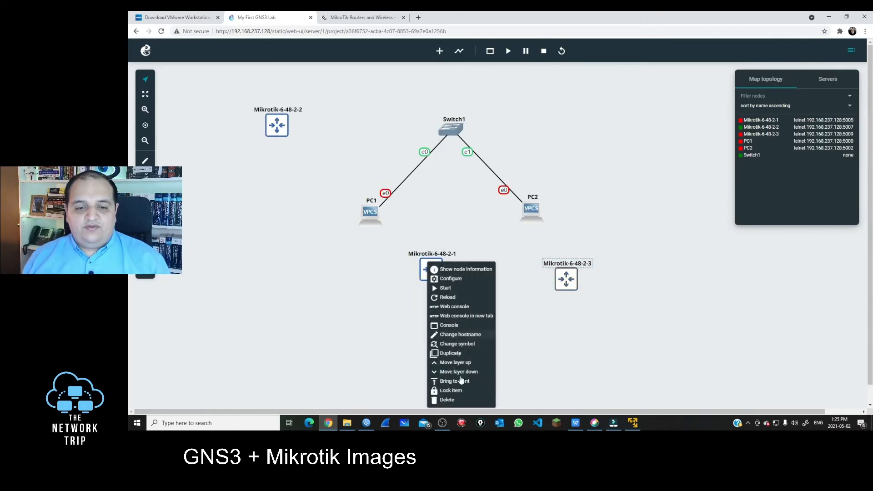
{"action": "left_click", "coordinate": [447, 400]}
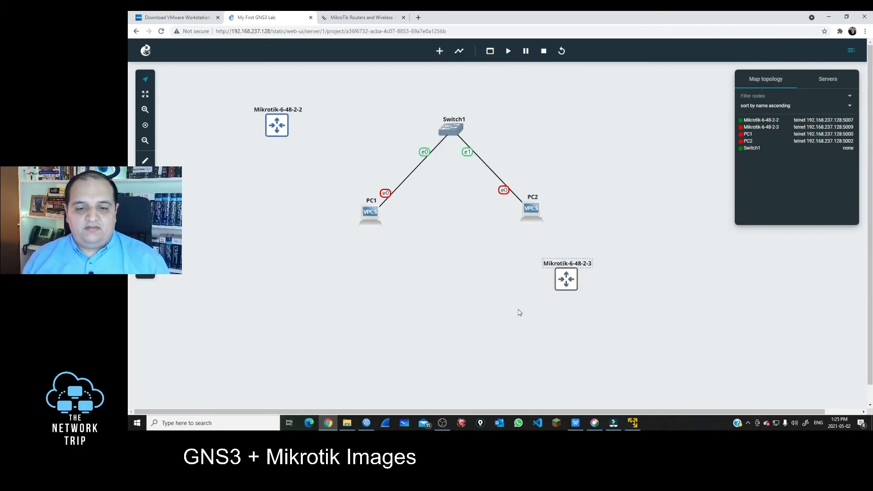
{"action": "right_click", "coordinate": [571, 287]}
{"action": "left_click", "coordinate": [589, 277]}
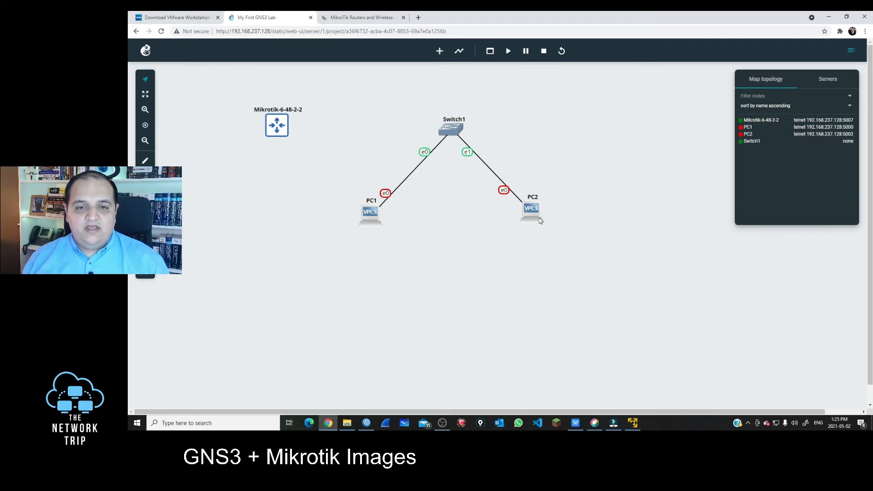
{"action": "left_click_drag", "start_coordinate": [278, 132], "coordinate": [345, 122]}
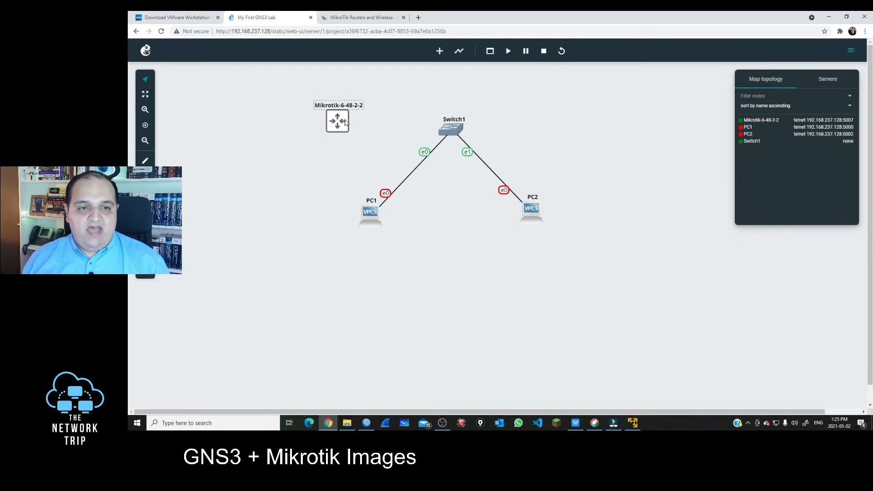
Link Mikrotik-6-48-2-2's Ethernet0 to Switch1's port e2
{"action": "left_click", "coordinate": [459, 51]}
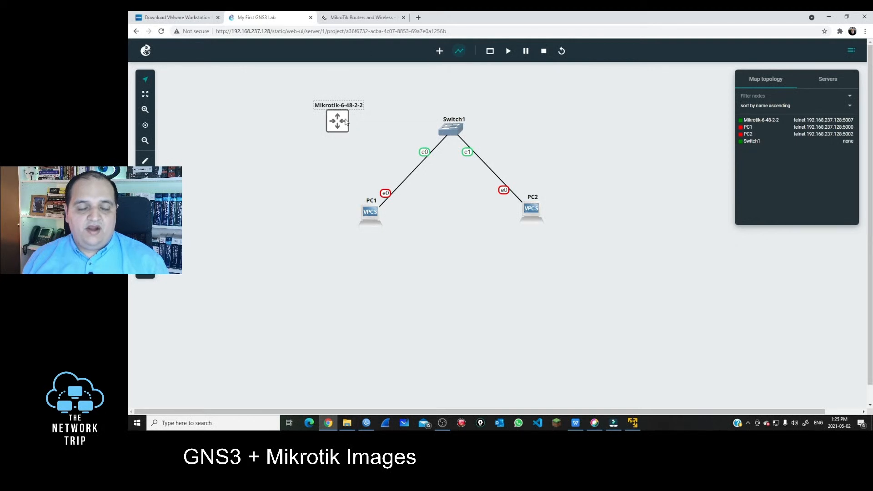
{"action": "left_click", "coordinate": [345, 122]}
{"action": "left_click", "coordinate": [357, 129]}
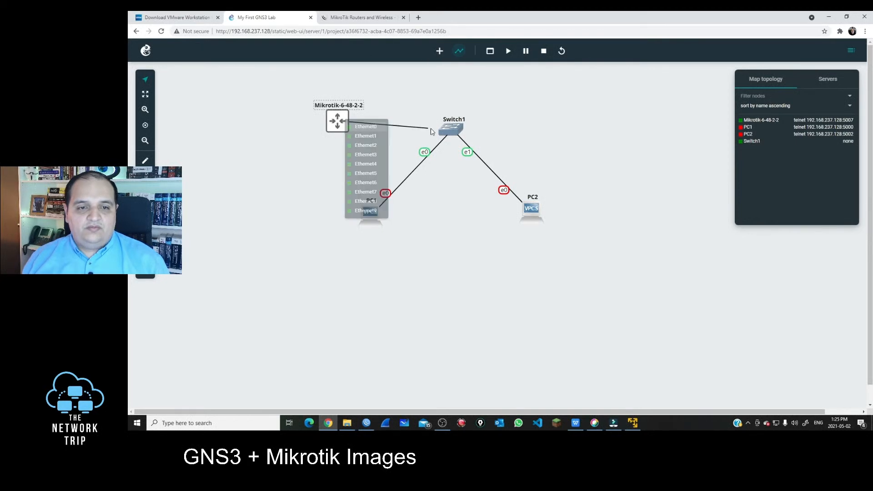
{"action": "left_click", "coordinate": [448, 130]}
{"action": "left_click", "coordinate": [474, 155]}
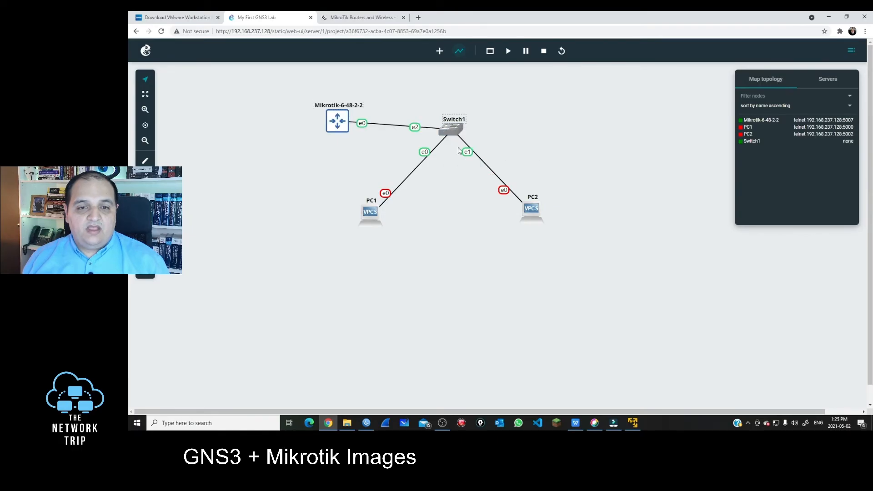
Rearrange the map with the router above Switch1 and PC1 and PC2 below it
{"action": "left_click_drag", "start_coordinate": [347, 125], "coordinate": [463, 97]}
{"action": "left_click_drag", "start_coordinate": [446, 233], "coordinate": [354, 83]}
{"action": "mouse_move", "coordinate": [453, 91]}
{"action": "left_mouse_down"}
{"action": "mouse_move", "coordinate": [470, 136]}
{"action": "mouse_move", "coordinate": [455, 86]}
{"action": "left_mouse_up"}
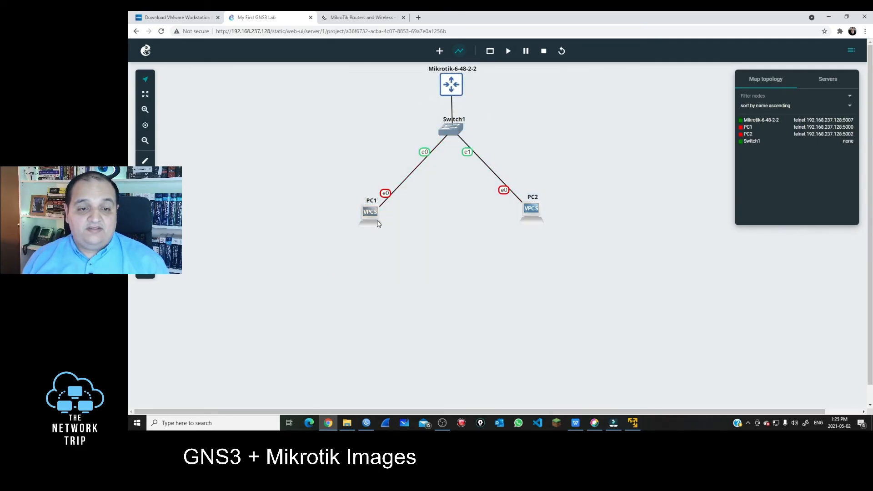
{"action": "left_click_drag", "start_coordinate": [377, 223], "coordinate": [338, 285]}
{"action": "left_click_drag", "start_coordinate": [538, 212], "coordinate": [556, 284]}
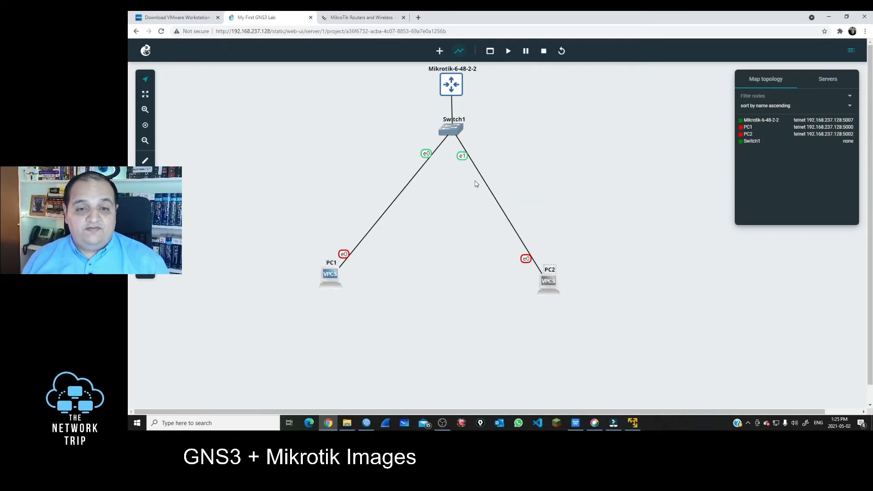
{"action": "left_click_drag", "start_coordinate": [452, 131], "coordinate": [443, 208]}
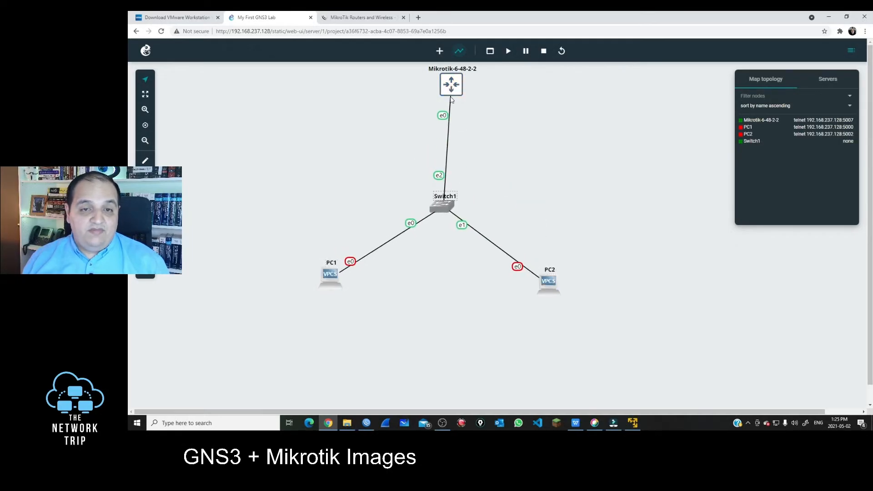
{"action": "left_click_drag", "start_coordinate": [451, 100], "coordinate": [451, 137]}
{"action": "left_click", "coordinate": [366, 423]}
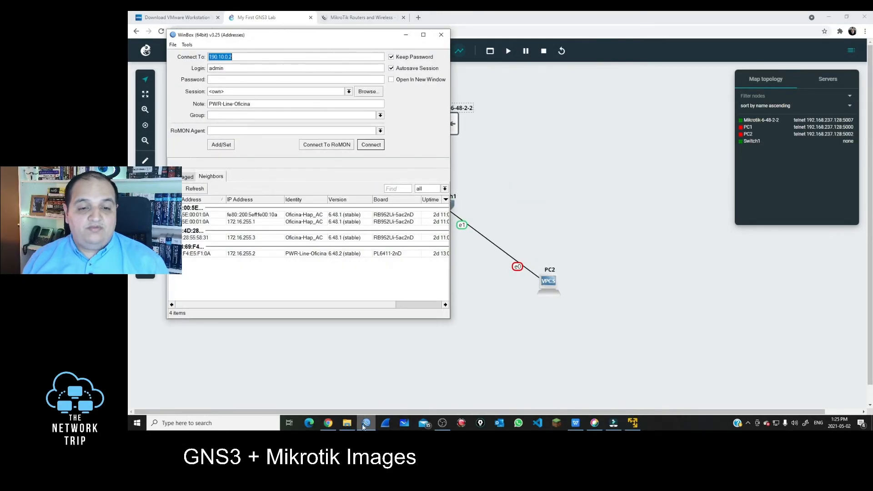
{"action": "left_click", "coordinate": [405, 36]}
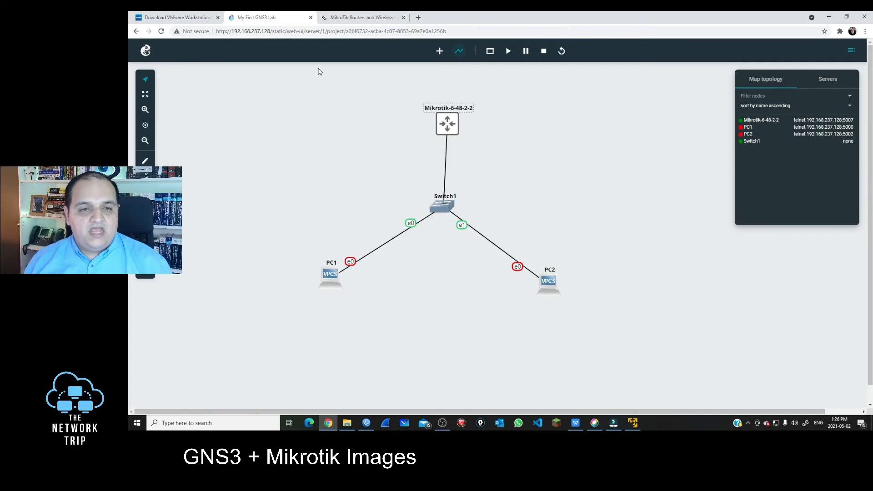
Add a Cloud node to the map from the node templates
{"action": "left_click", "coordinate": [439, 53]}
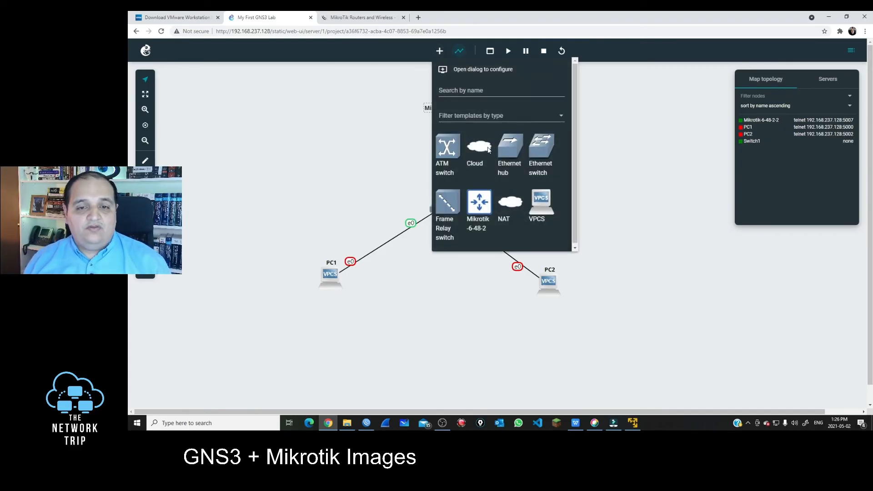
{"action": "left_click_drag", "start_coordinate": [487, 149], "coordinate": [315, 128]}
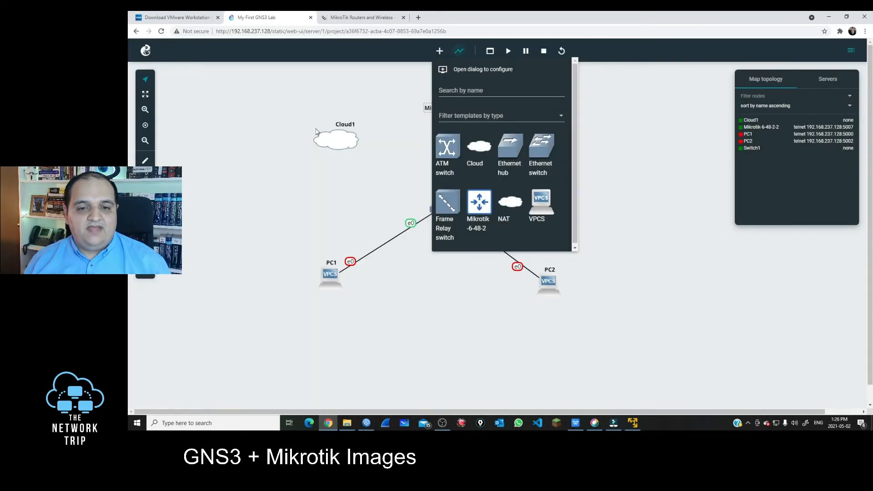
{"action": "left_click", "coordinate": [408, 106]}
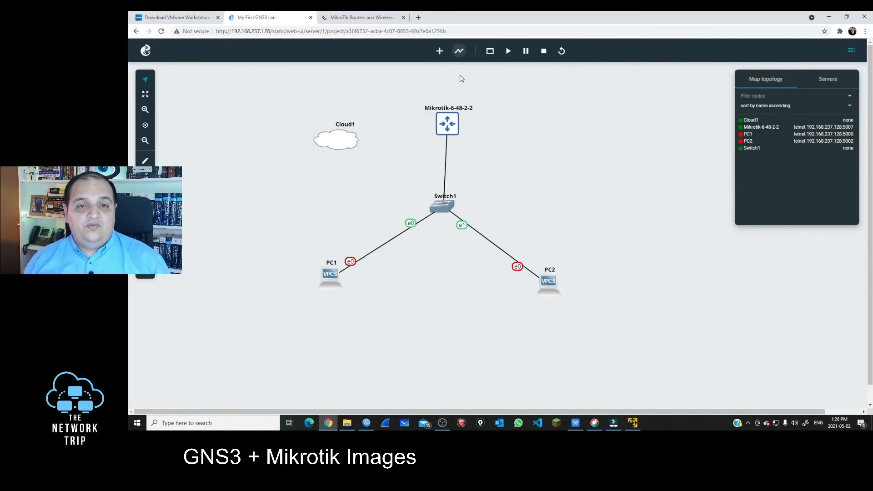
Link Mikrotik-6-48-2-2's e9 to Cloud1's eth0 and level Cloud1 with the router
{"action": "left_click", "coordinate": [458, 52]}
{"action": "left_click", "coordinate": [443, 130]}
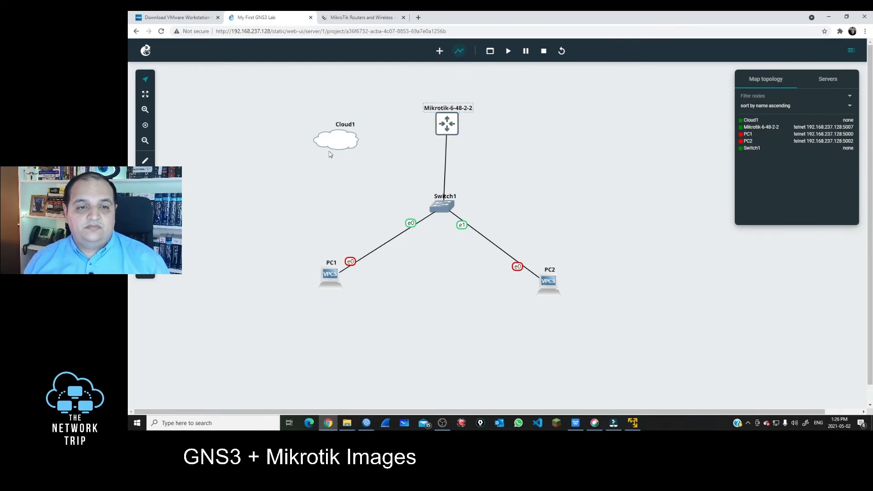
{"action": "left_click", "coordinate": [447, 128]}
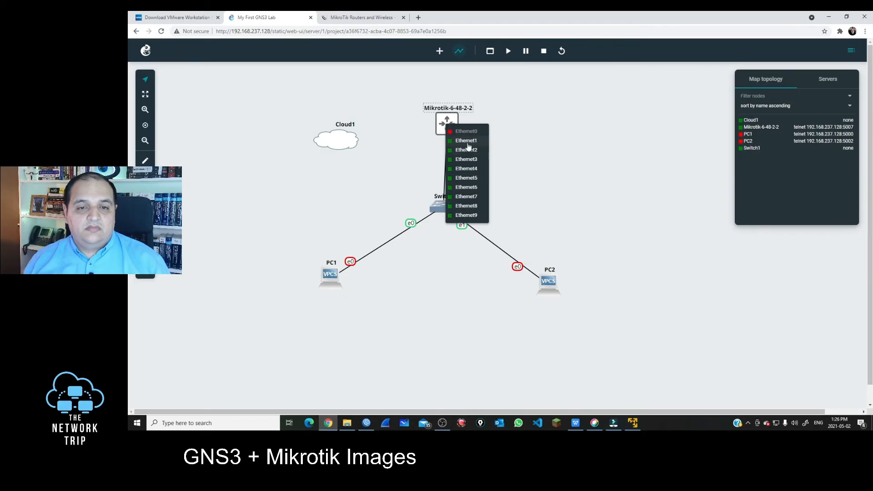
{"action": "left_click", "coordinate": [471, 218]}
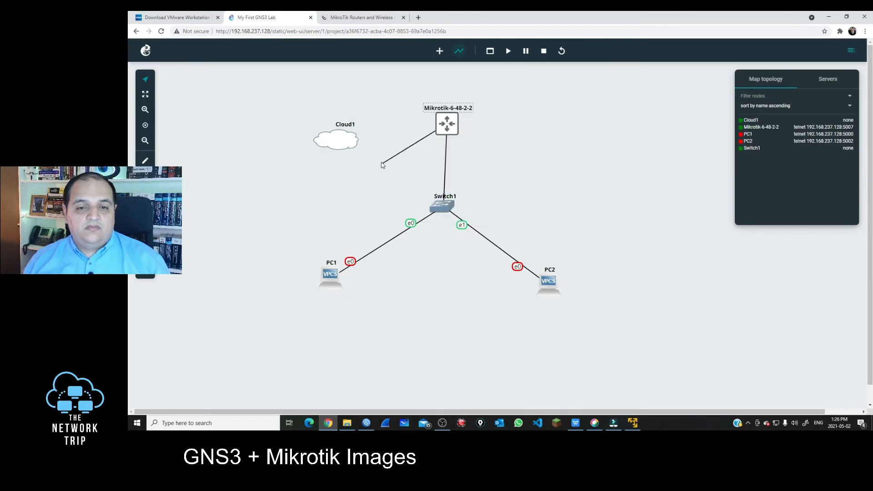
{"action": "left_click", "coordinate": [347, 138]}
{"action": "left_click", "coordinate": [363, 144]}
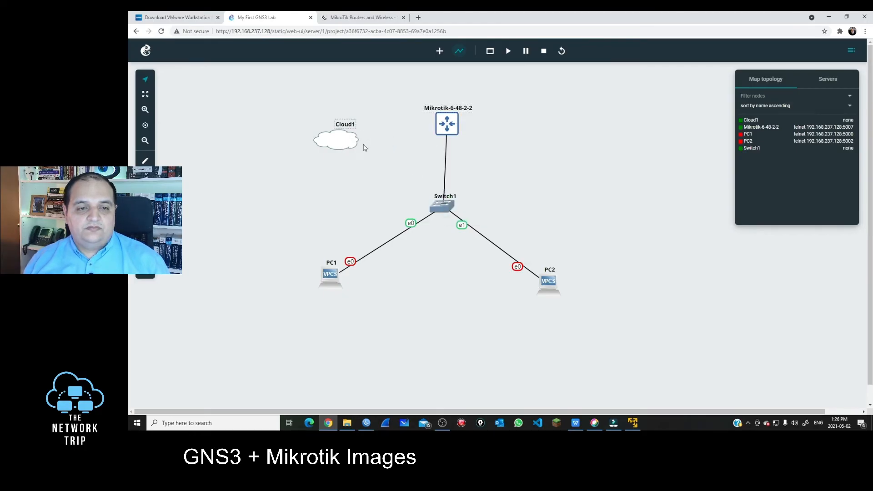
{"action": "left_click_drag", "start_coordinate": [338, 141], "coordinate": [305, 125]}
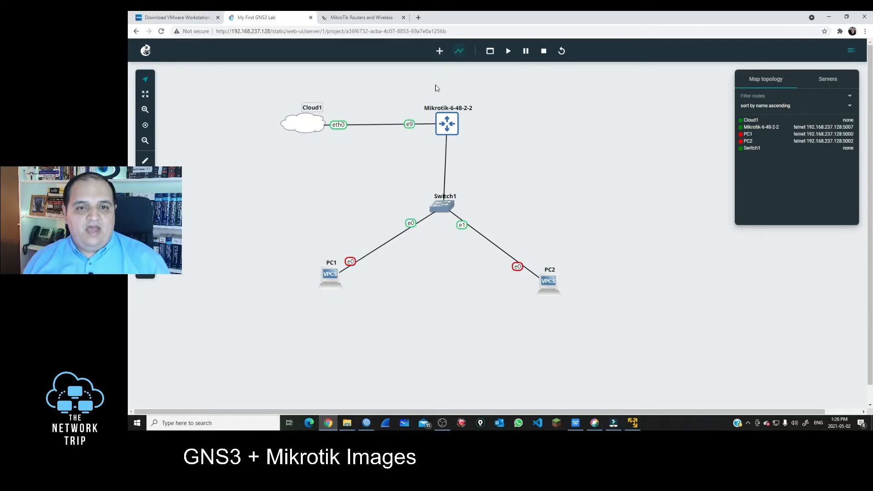
Refresh Winbox neighbors and connect to the discovered MikroTik CHR router
{"action": "left_click", "coordinate": [366, 422]}
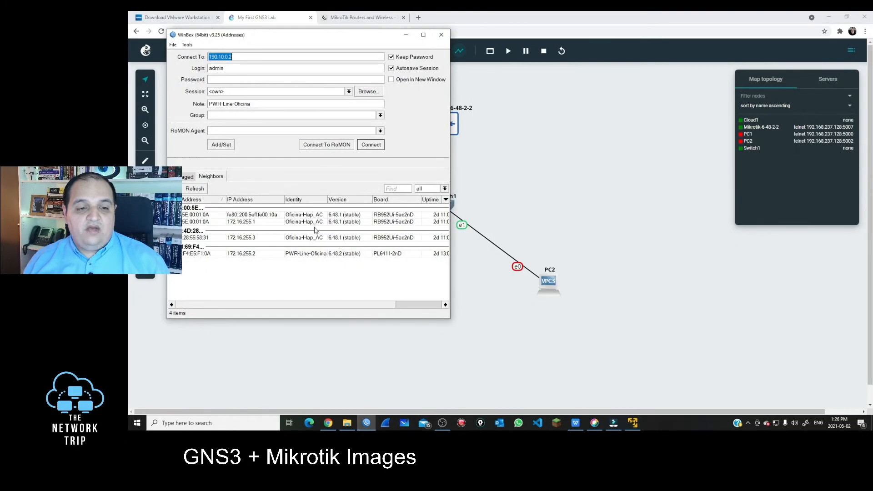
{"action": "left_click", "coordinate": [194, 190]}
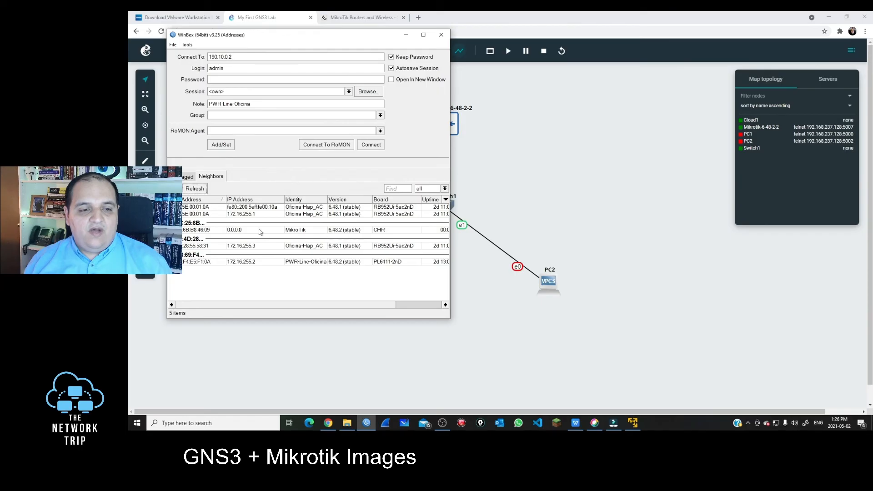
{"action": "left_click", "coordinate": [379, 230]}
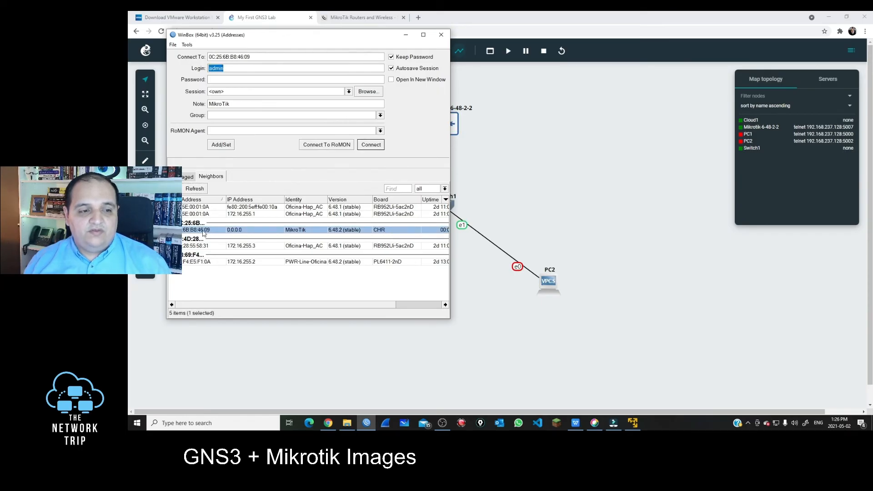
{"action": "left_click", "coordinate": [370, 147]}
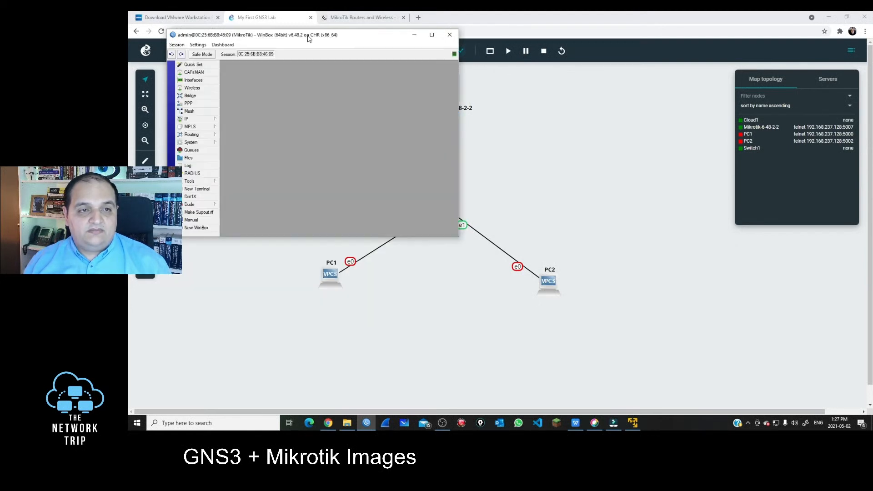
{"action": "left_click_drag", "start_coordinate": [310, 37], "coordinate": [654, 44]}
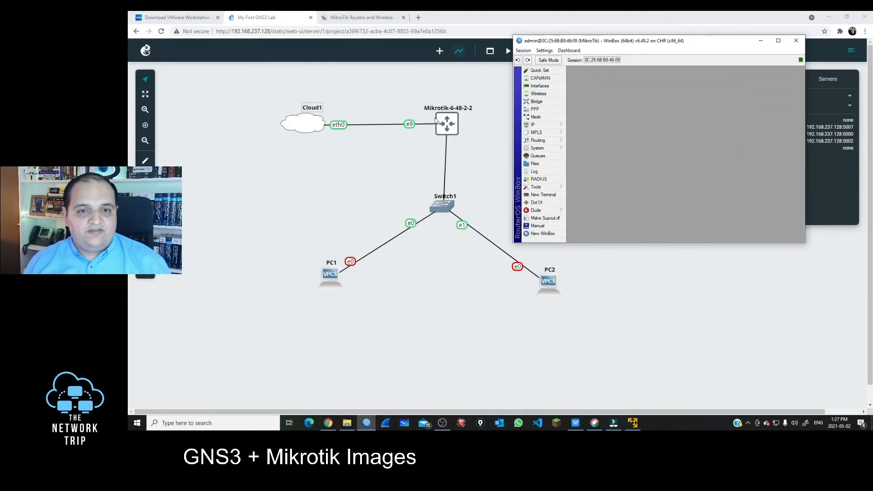
Set the router's system identity to MT-GNS3
{"action": "left_click", "coordinate": [561, 149]}
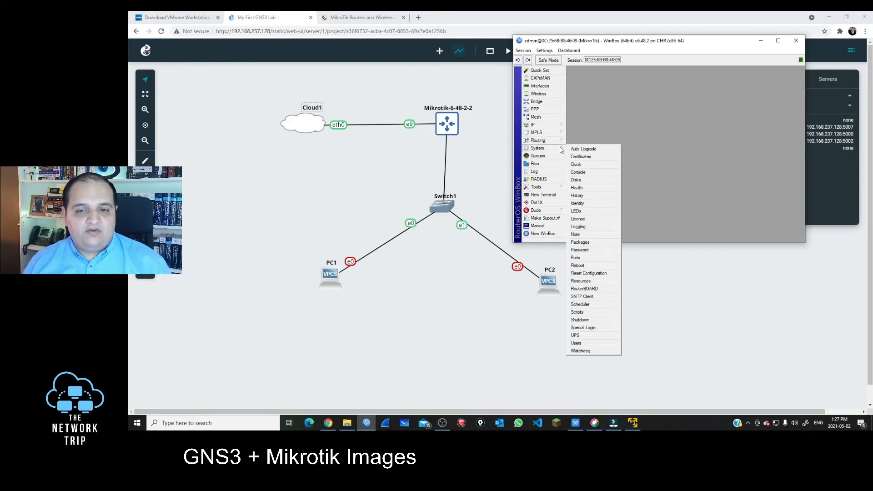
{"action": "left_click", "coordinate": [582, 203]}
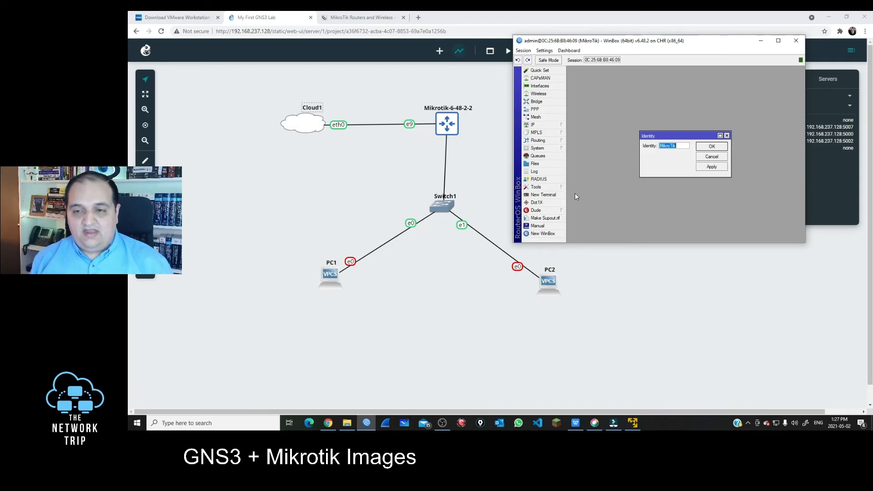
{"action": "type", "text": "MT"}
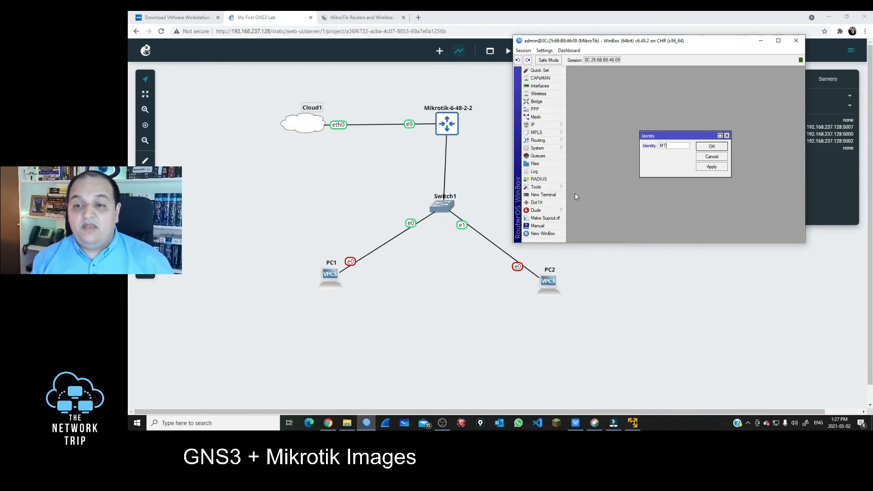
{"action": "type", "text": "-GNS"}
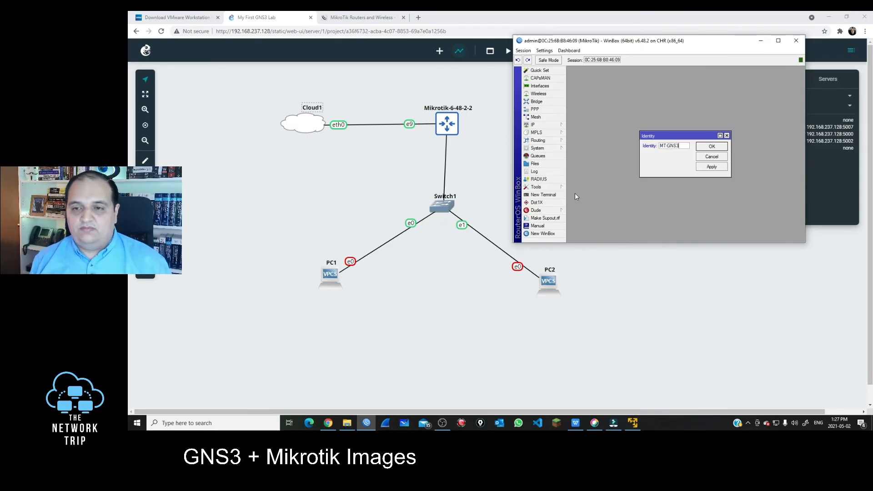
{"action": "type", "text": "3"}
{"action": "key", "text": "Return"}
{"action": "left_click", "coordinate": [508, 126]}
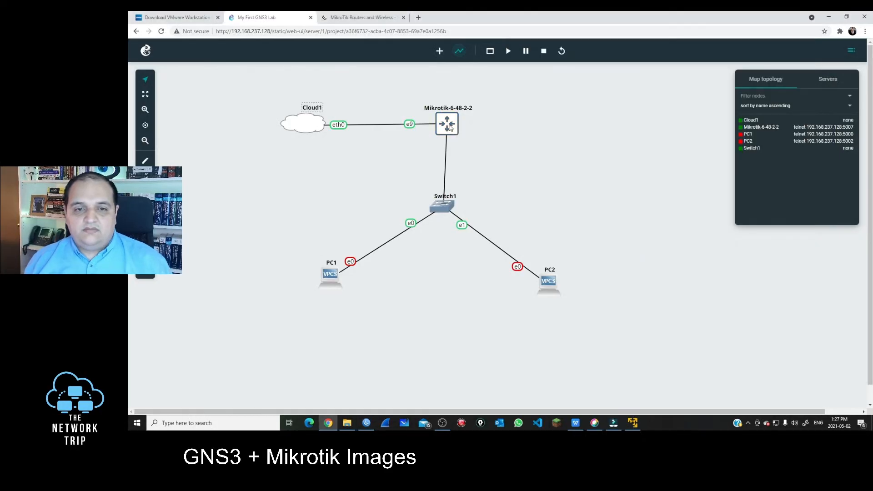
Run /system identity print in Mikrotik-6-48-2-2's web console to confirm the name MT-GNS3
{"action": "right_click", "coordinate": [449, 126]}
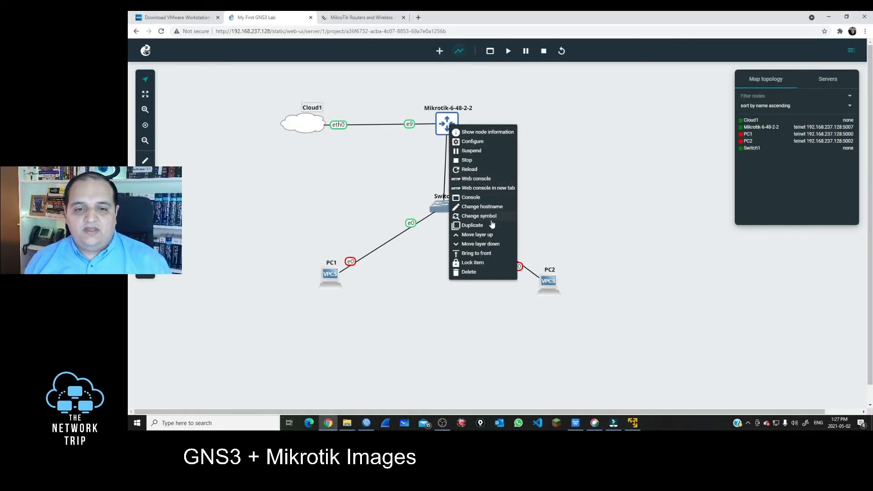
{"action": "left_click", "coordinate": [480, 179]}
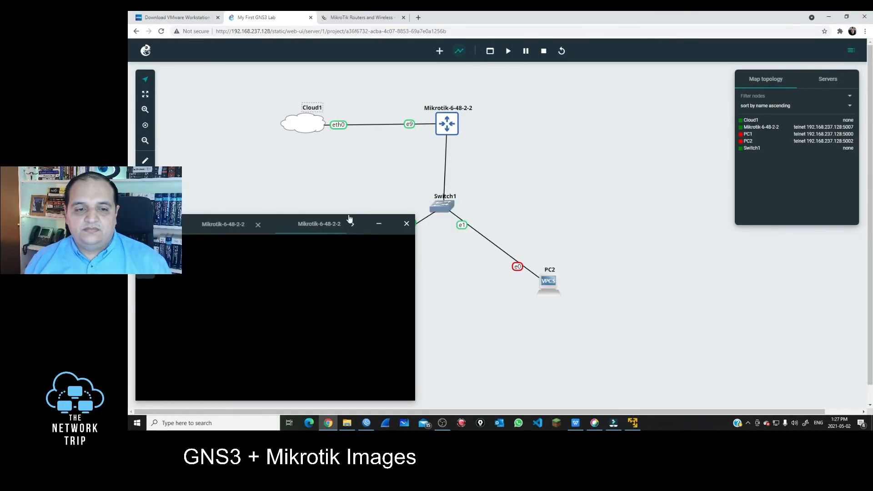
{"action": "left_click_drag", "start_coordinate": [343, 230], "coordinate": [420, 106]}
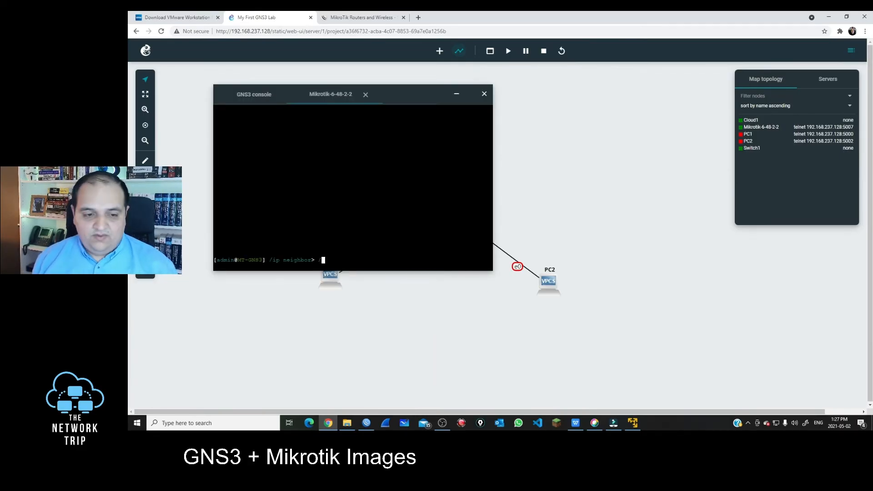
{"action": "type", "text": "/system id"}
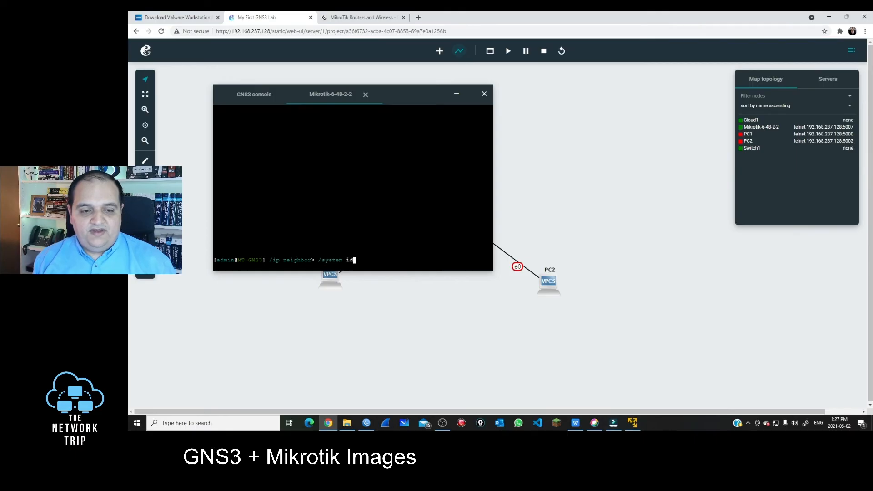
{"action": "type", "text": "entity print"}
{"action": "key", "text": "Return"}
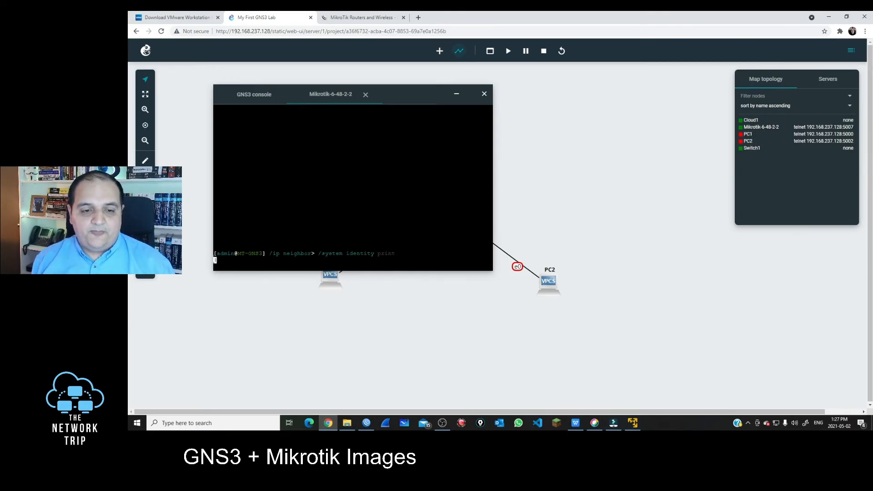
{"action": "left_click_drag", "start_coordinate": [240, 253], "coordinate": [268, 253]}
{"action": "left_click", "coordinate": [366, 423]}
{"action": "left_click_drag", "start_coordinate": [583, 43], "coordinate": [611, 69]}
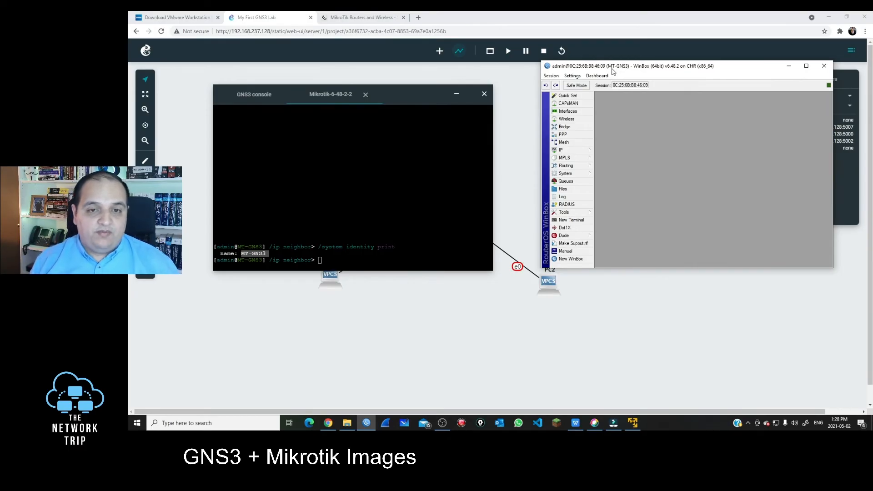
Hide the console and add a new Mikrotik router, Mikrotik-6-48-2-1, to the map
{"action": "left_click", "coordinate": [457, 95]}
{"action": "left_click", "coordinate": [457, 95]}
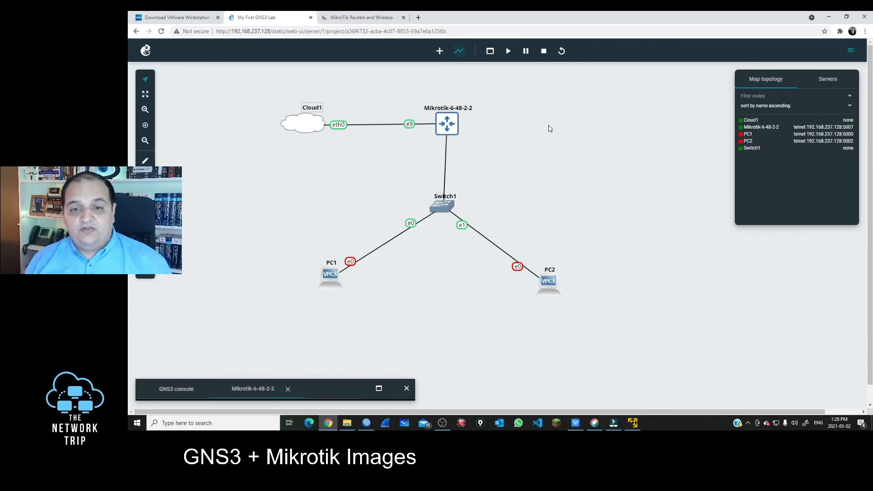
{"action": "left_click", "coordinate": [439, 51]}
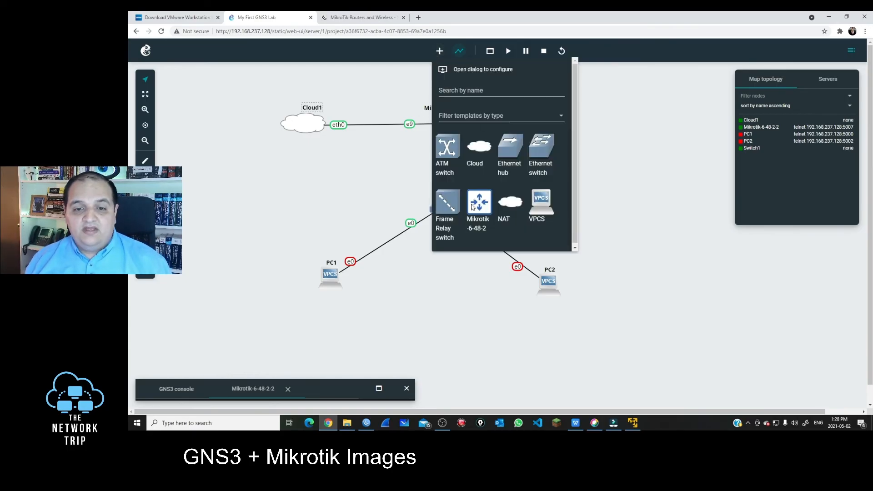
{"action": "left_click_drag", "start_coordinate": [473, 208], "coordinate": [543, 140]}
Link Mikrotik-6-48-2-2's e1 to Mikrotik-6-48-2-1's Ethernet0
{"action": "left_click", "coordinate": [459, 55]}
{"action": "left_click", "coordinate": [451, 122]}
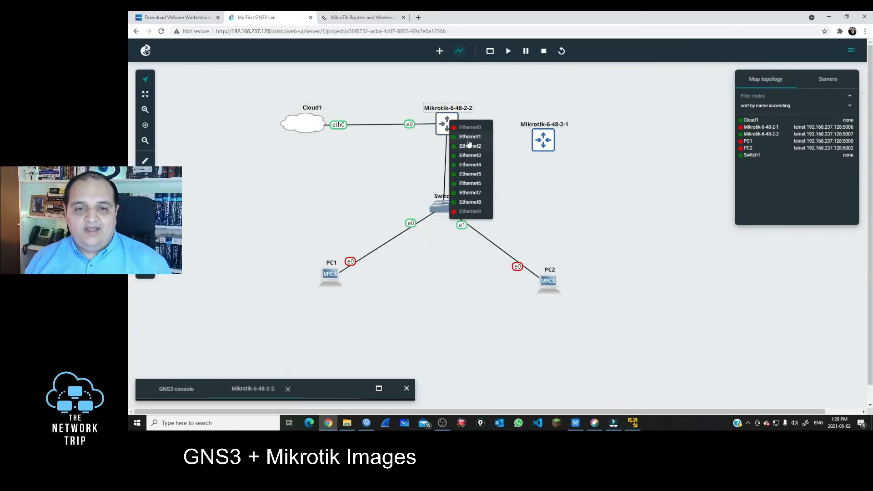
{"action": "left_click", "coordinate": [468, 141]}
{"action": "left_click", "coordinate": [546, 144]}
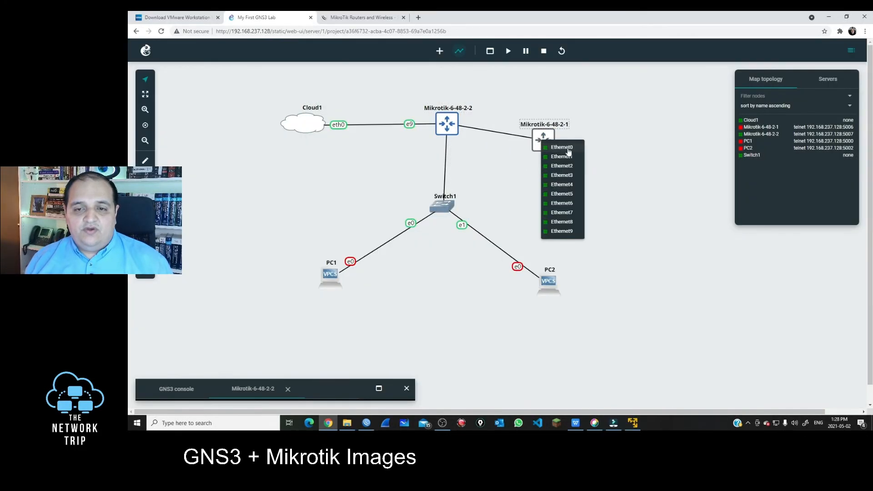
{"action": "left_click", "coordinate": [567, 148]}
{"action": "left_click_drag", "start_coordinate": [537, 147], "coordinate": [586, 135]}
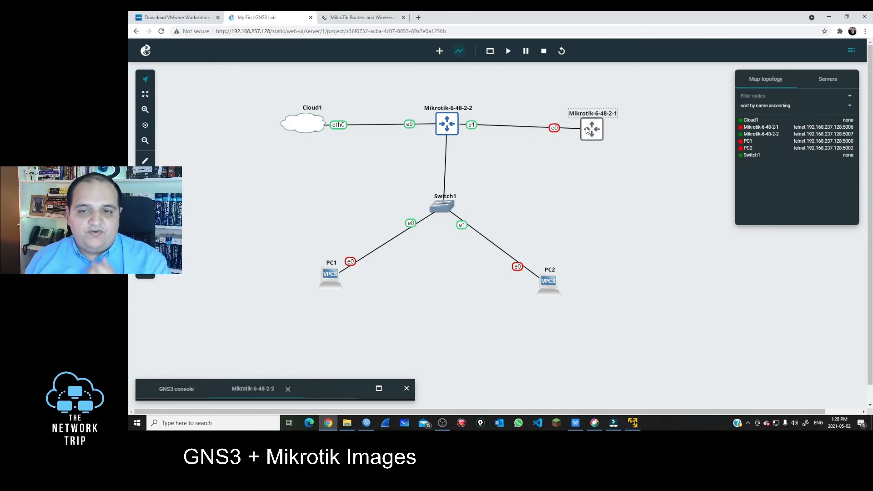
Start Mikrotik-6-48-2-1 and adjust both routers' positions
{"action": "right_click", "coordinate": [587, 129]}
{"action": "left_click", "coordinate": [601, 155]}
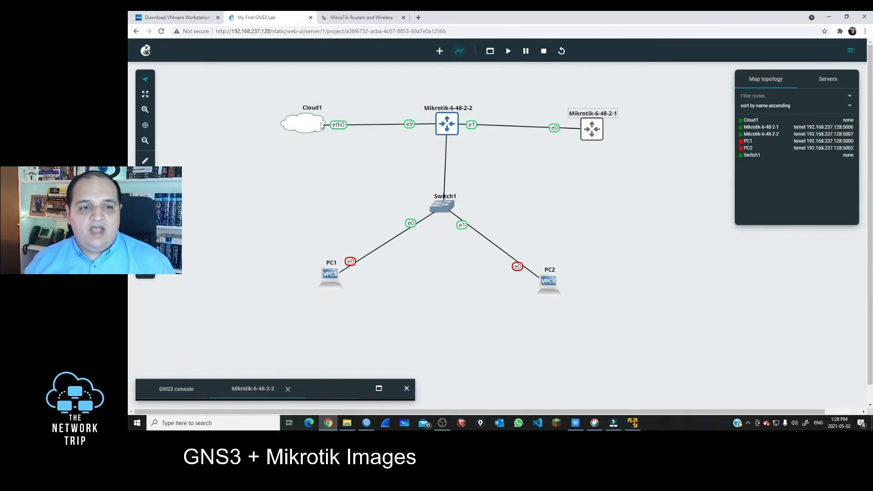
{"action": "left_click_drag", "start_coordinate": [439, 124], "coordinate": [442, 131]}
{"action": "left_click_drag", "start_coordinate": [591, 129], "coordinate": [606, 130]}
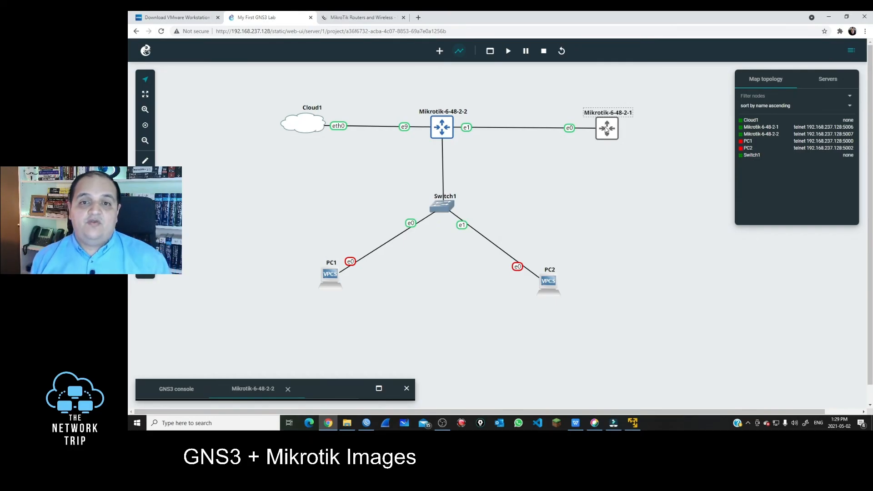
Open Mikrotik-6-48-2-1's web console, log in and decline the license prompt
{"action": "right_click", "coordinate": [606, 131]}
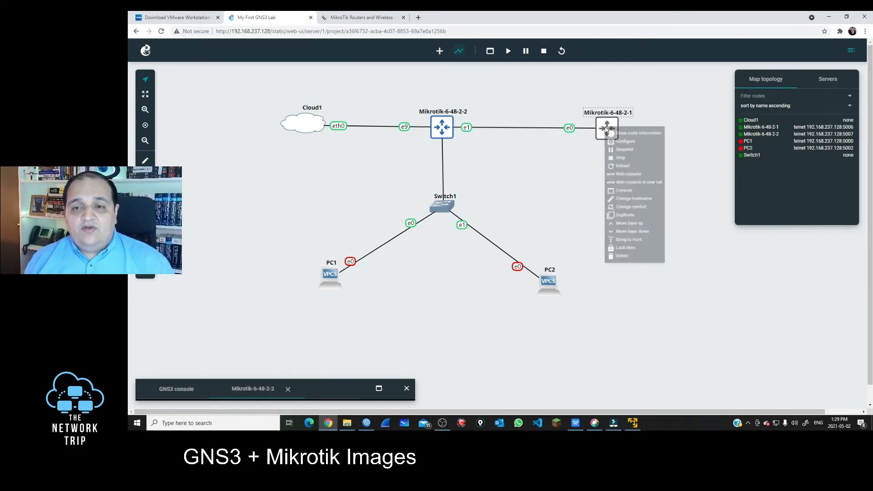
{"action": "left_click", "coordinate": [637, 182]}
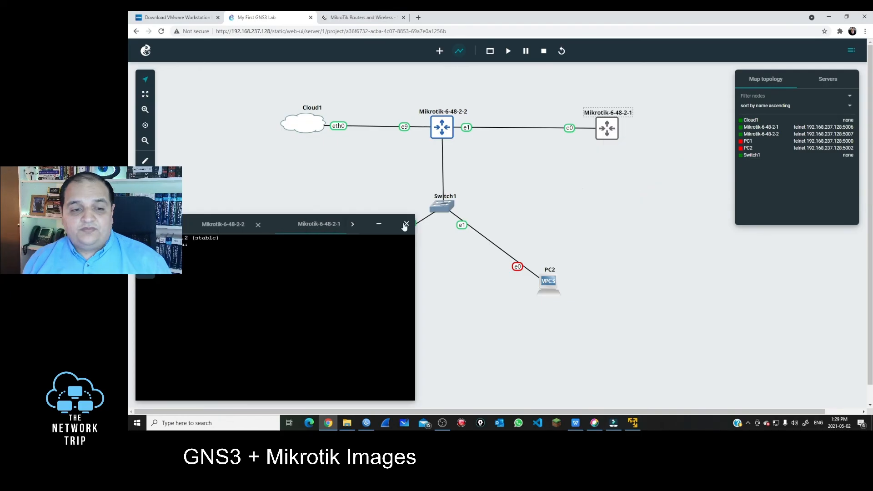
{"action": "left_click_drag", "start_coordinate": [365, 230], "coordinate": [685, 91]}
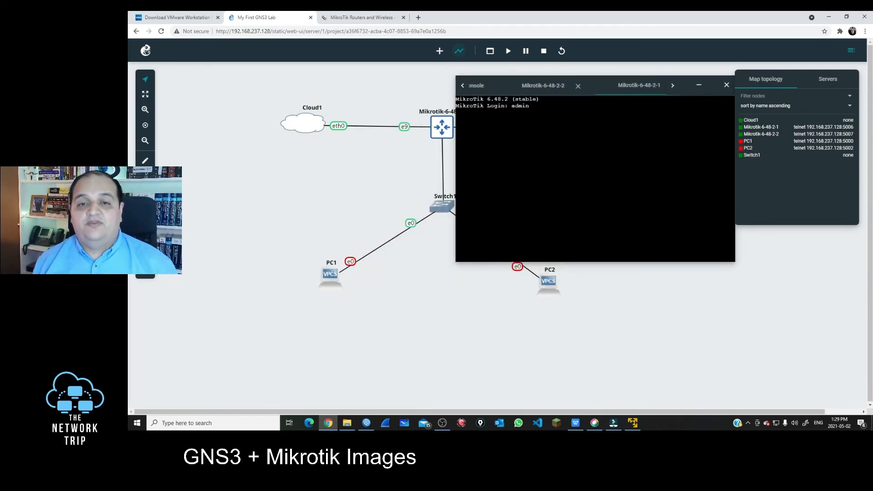
{"action": "key", "text": "Return"}
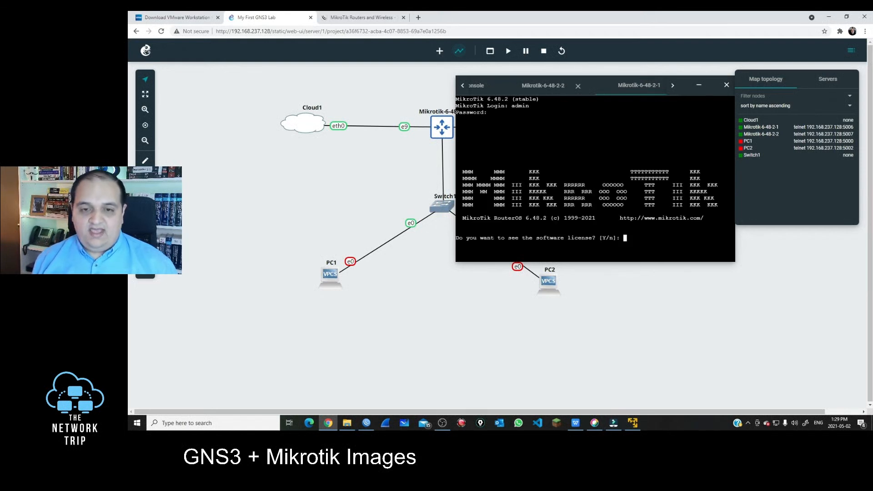
{"action": "type", "text": "n"}
{"action": "key", "text": "Return"}
{"action": "key", "text": "Return"}
{"action": "key", "text": "Return"}
{"action": "key", "text": "Return"}
{"action": "key", "text": "Return"}
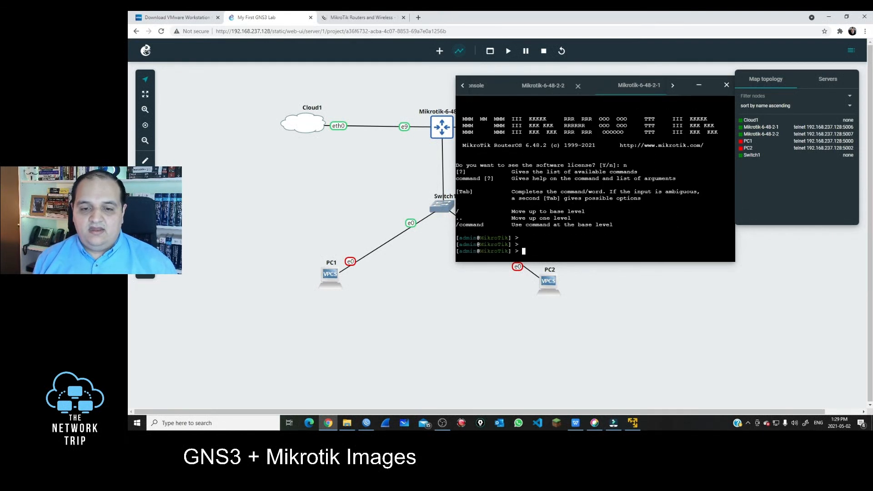
Run 'system identity set name=R2' and 'tool romon set enabled=yes' on the router
{"action": "type", "text": "y"}
{"action": "type", "text": "stem i"}
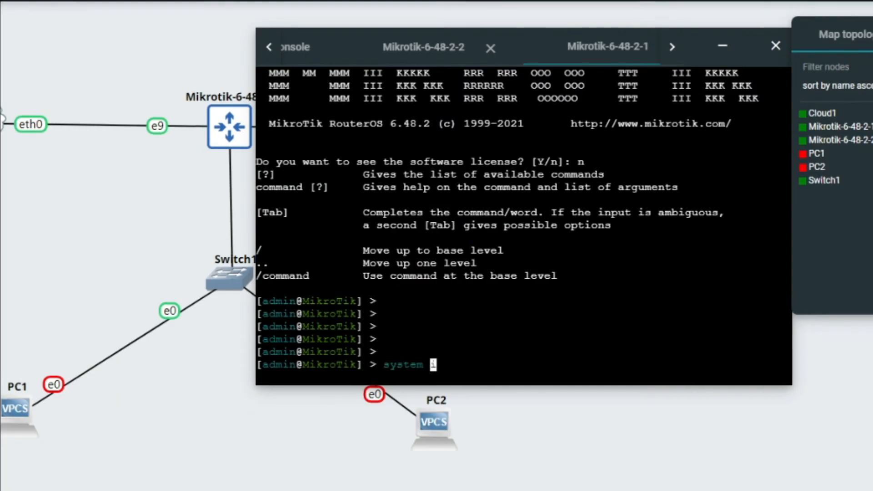
{"action": "type", "text": "dentity se"}
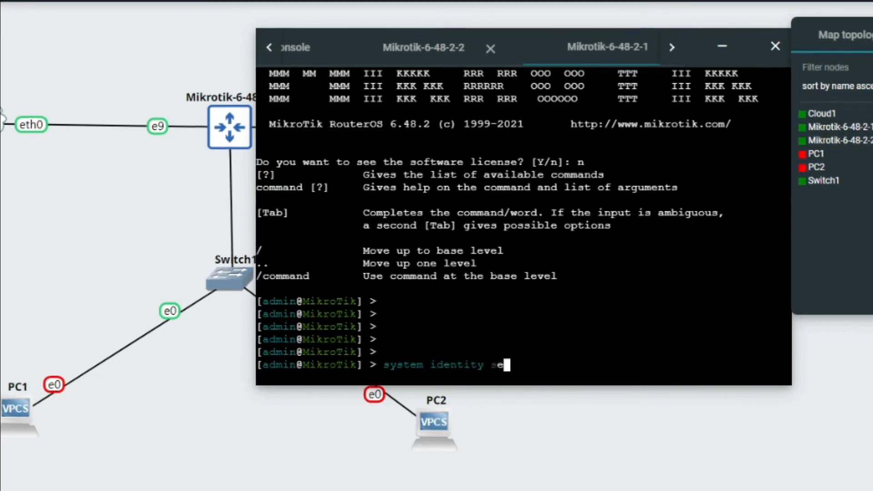
{"action": "type", "text": "t name=R2"}
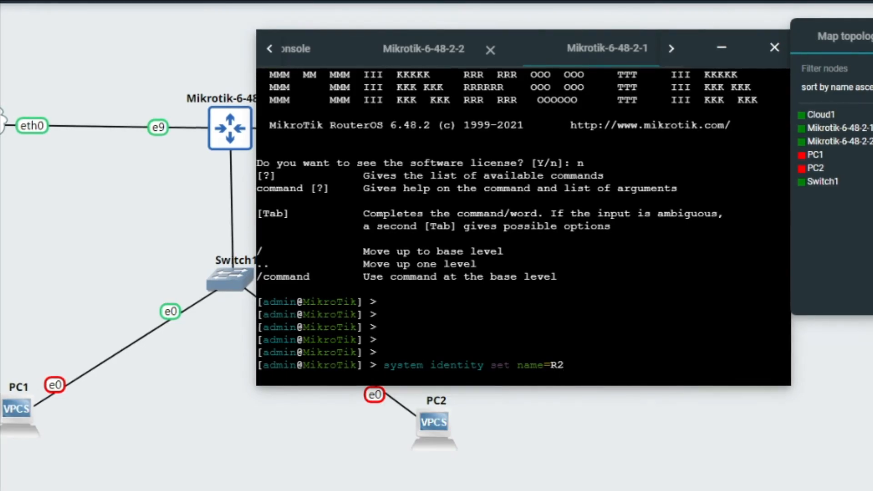
{"action": "key", "text": "Return"}
{"action": "key", "text": "Return"}
{"action": "key", "text": "Return"}
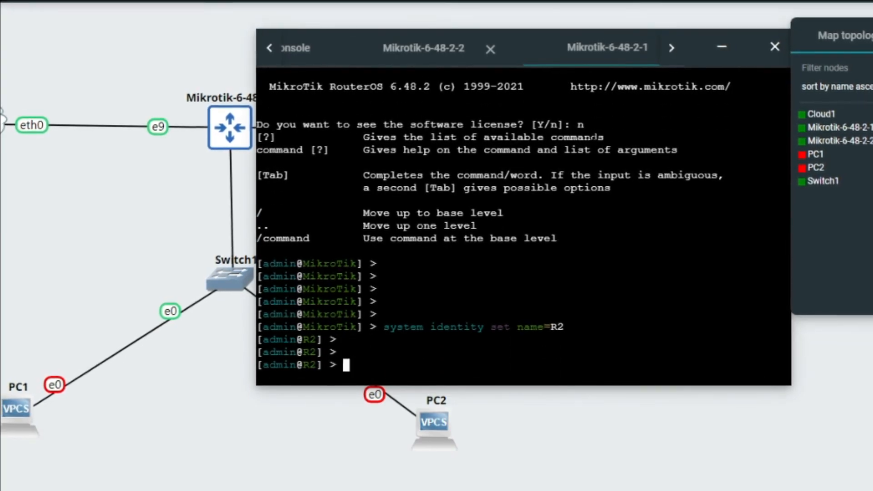
{"action": "type", "text": "tool "}
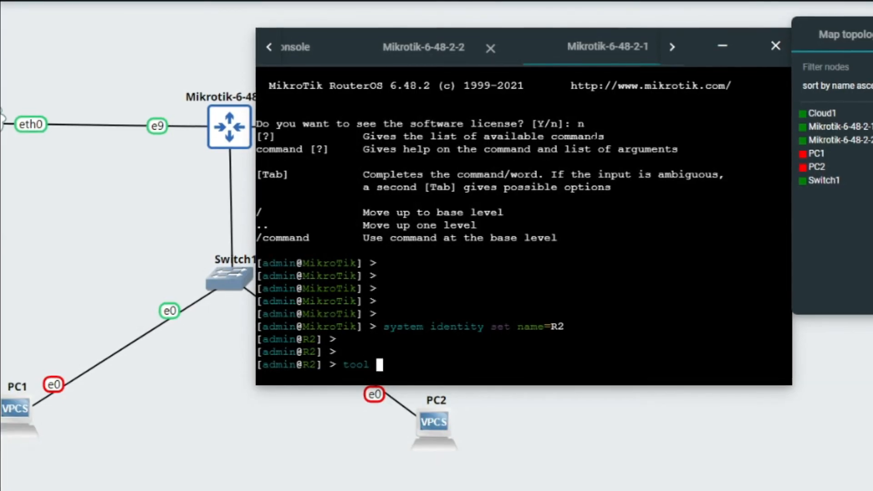
{"action": "type", "text": "romon se"}
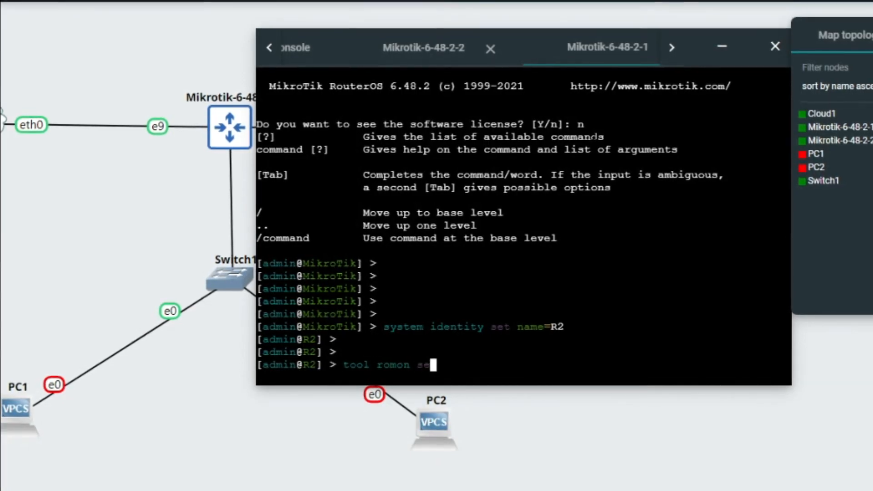
{"action": "type", "text": "t enabled=yes"}
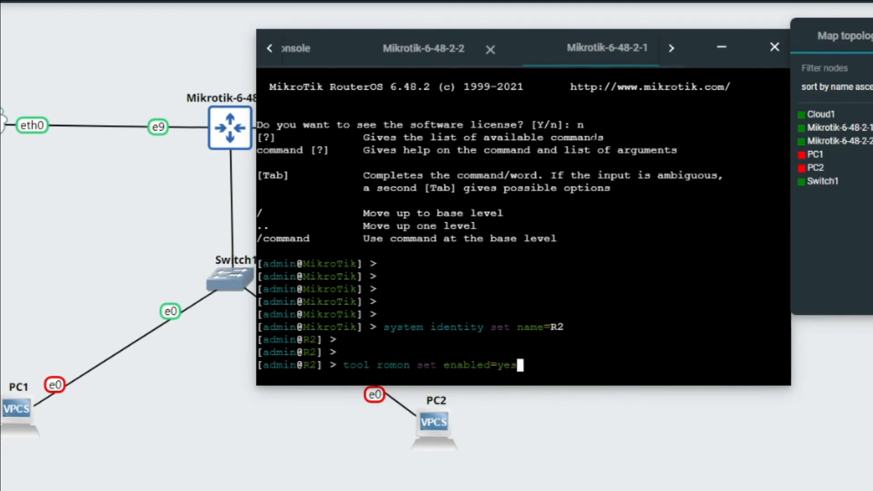
{"action": "key", "text": "Return"}
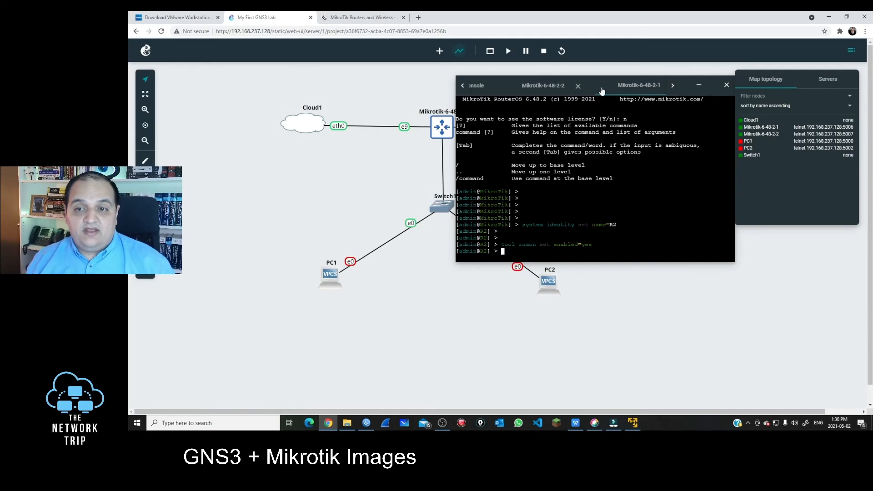
{"action": "left_click", "coordinate": [552, 94]}
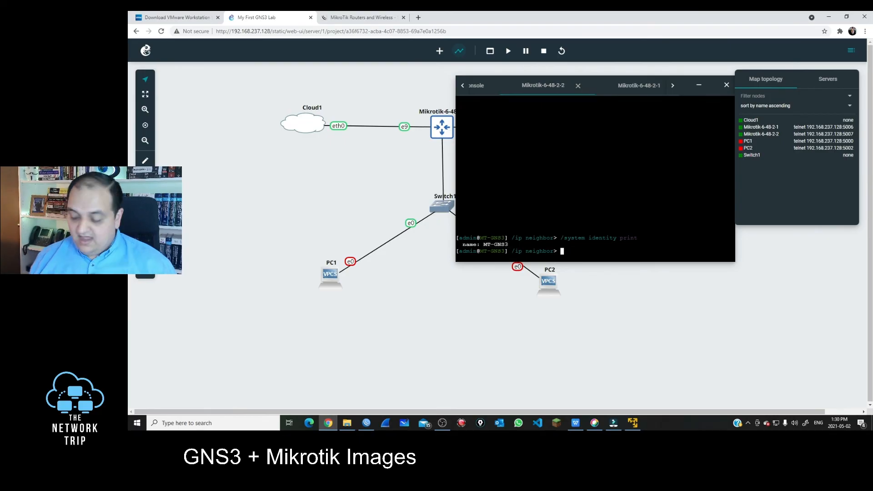
Enable RoMON on MT-GNS3 with 'tool romon set enabled=yes', then close the console
{"action": "key", "text": "Return"}
{"action": "key", "text": "Return"}
{"action": "key", "text": "Return"}
{"action": "key", "text": "Return"}
{"action": "key", "text": "Return"}
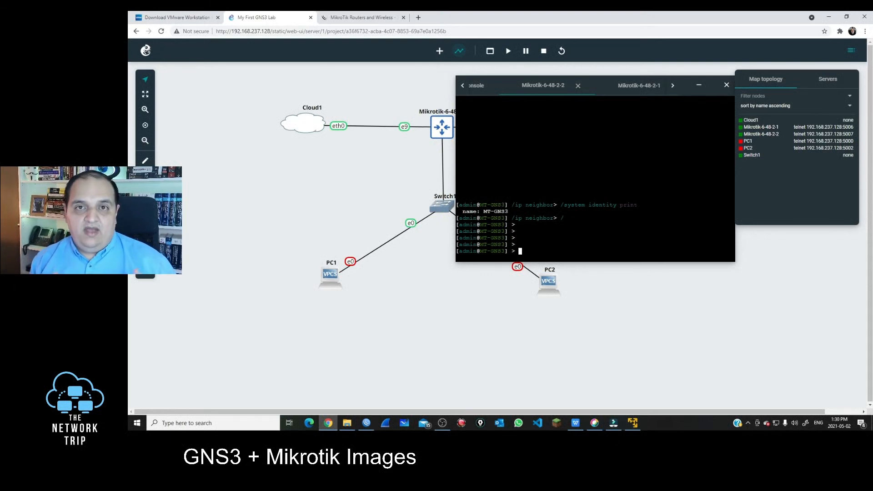
{"action": "type", "text": "too"}
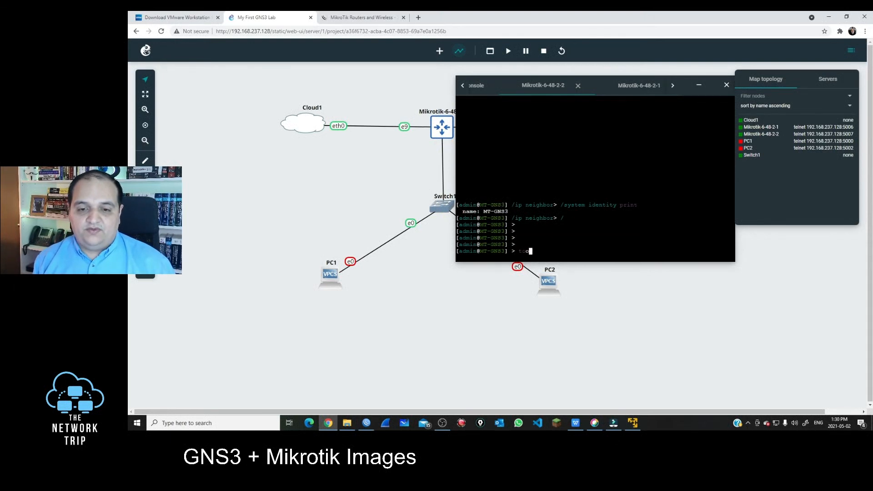
{"action": "type", "text": "l romo se"}
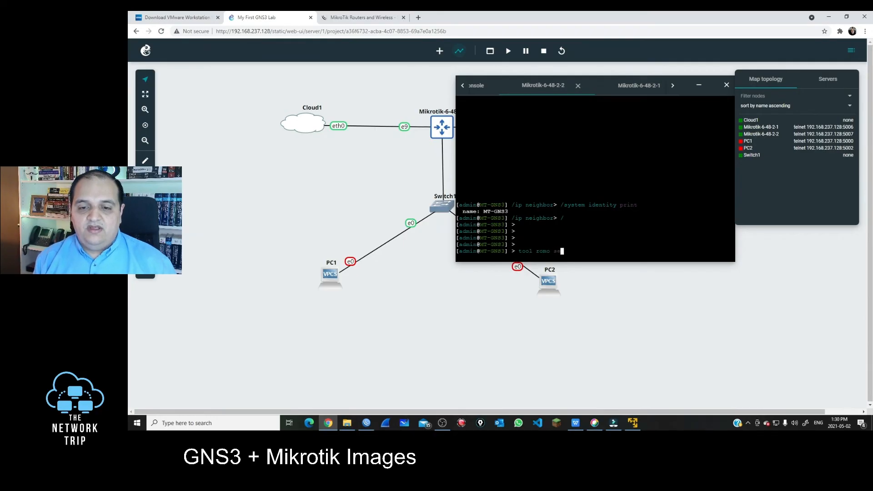
{"action": "type", "text": "t enabled=yes"}
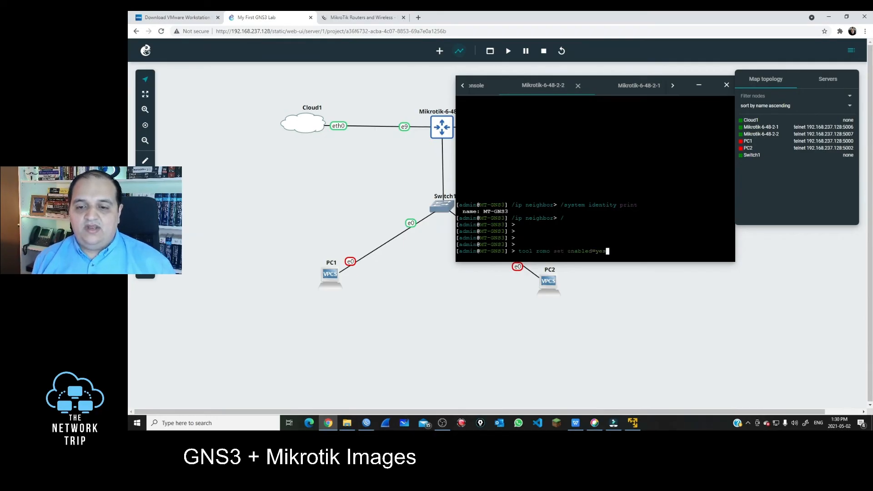
{"action": "key", "text": "Return"}
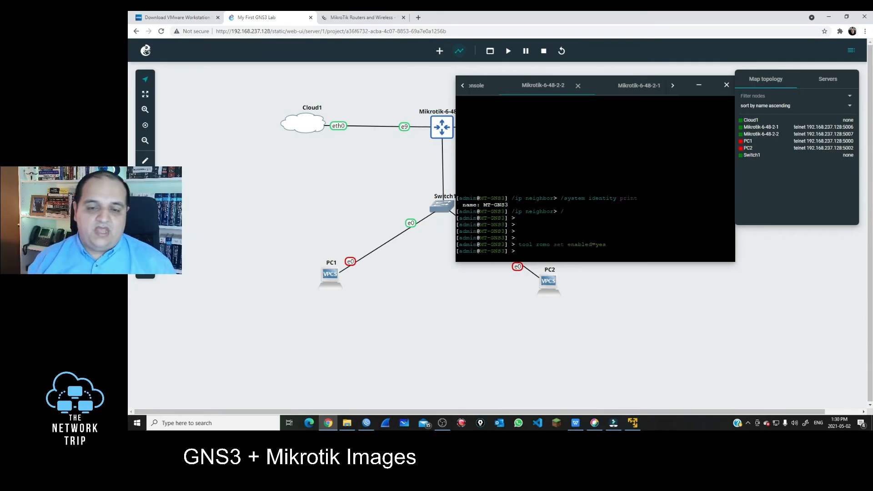
{"action": "left_click", "coordinate": [726, 85]}
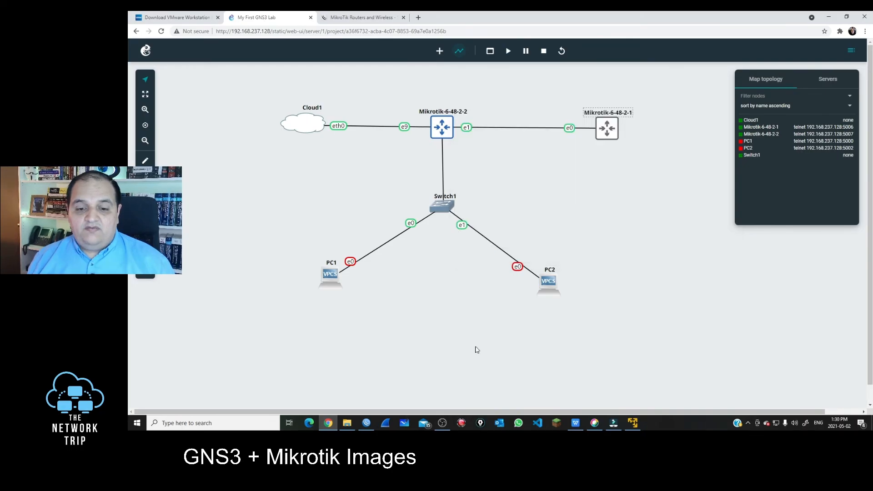
Open a new WinBox login window and select MT-GNS3 from the Neighbors list
{"action": "left_click", "coordinate": [374, 424]}
{"action": "left_click", "coordinate": [573, 259]}
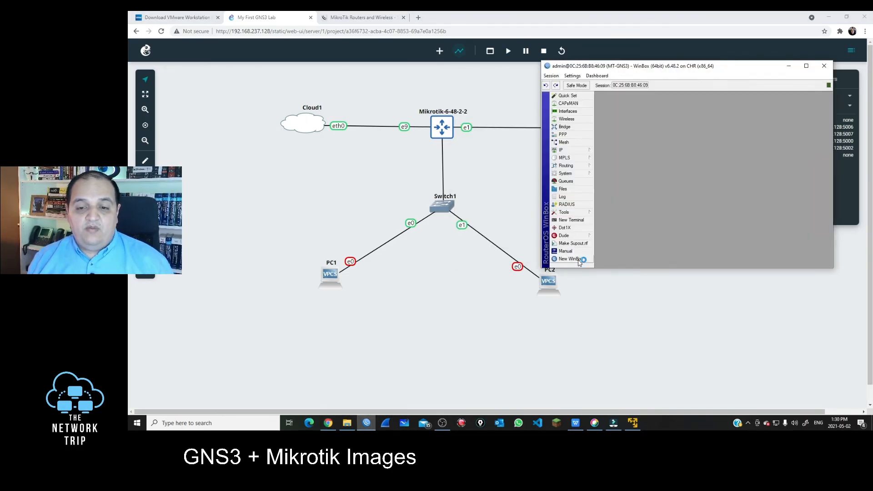
{"action": "left_click_drag", "start_coordinate": [335, 37], "coordinate": [469, 18]}
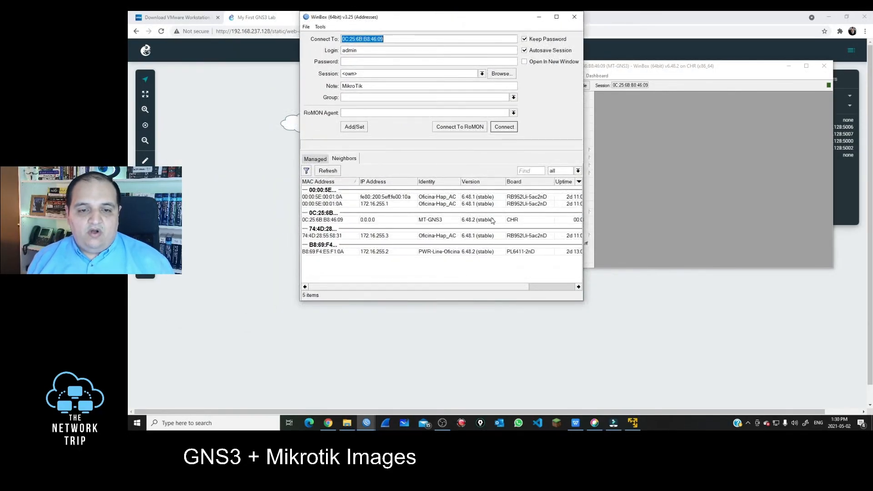
{"action": "left_click", "coordinate": [500, 221]}
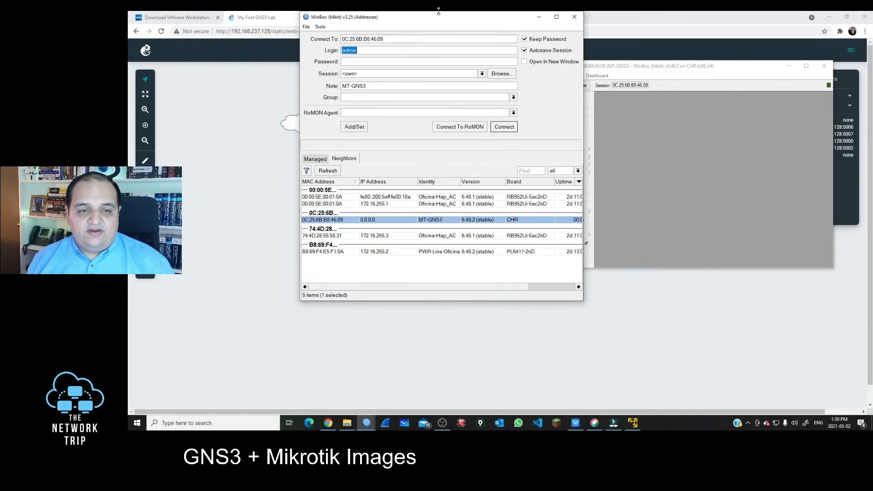
{"action": "left_click_drag", "start_coordinate": [463, 14], "coordinate": [390, 155]}
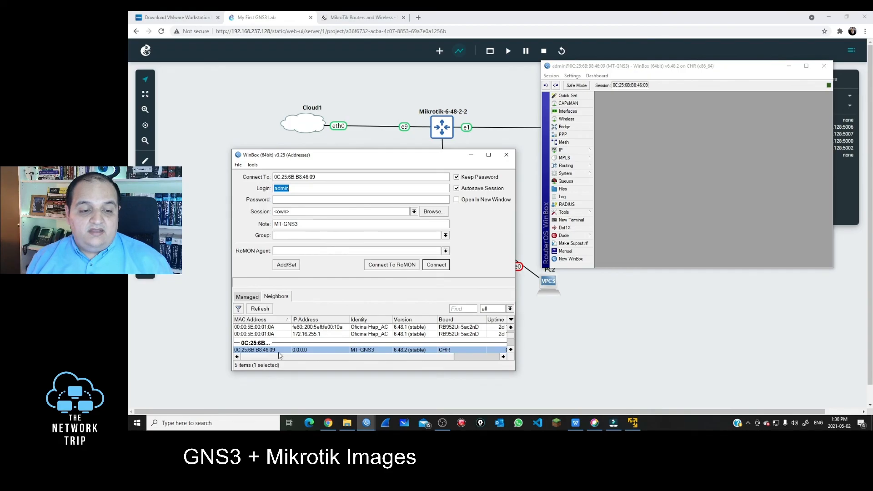
Connect to R2 over RoMON through MT-GNS3
{"action": "left_click", "coordinate": [388, 270]}
{"action": "left_click_drag", "start_coordinate": [232, 150], "coordinate": [204, 100]}
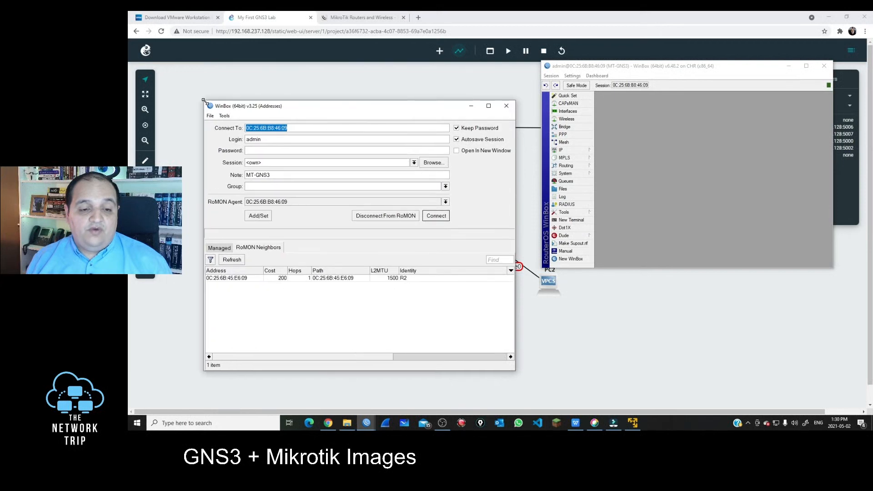
{"action": "left_click", "coordinate": [406, 279]}
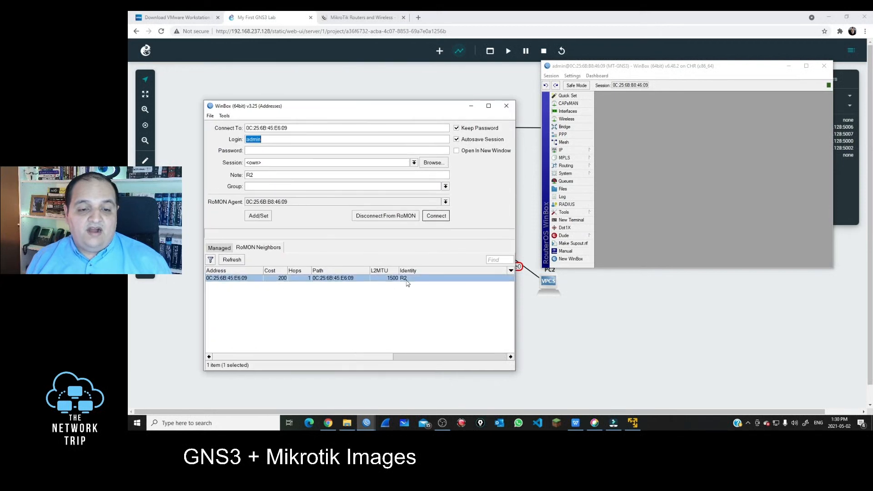
{"action": "left_click", "coordinate": [441, 218]}
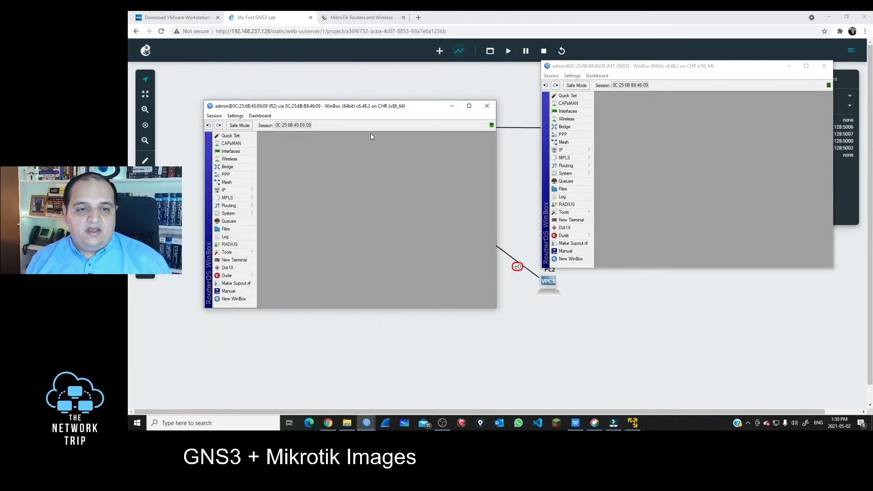
Arrange both session windows and show R2's interface list, ether1 to ether10
{"action": "left_click_drag", "start_coordinate": [367, 108], "coordinate": [710, 135]}
{"action": "left_click_drag", "start_coordinate": [685, 69], "coordinate": [337, 154]}
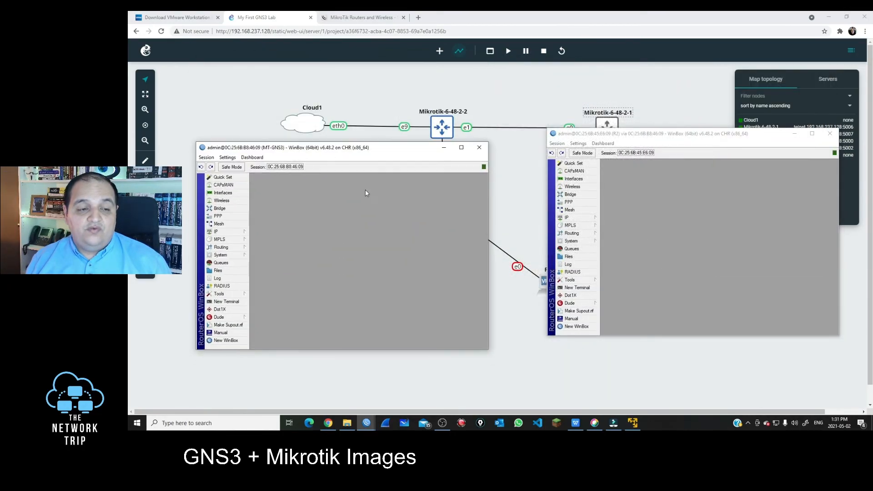
{"action": "left_click", "coordinate": [586, 179]}
{"action": "left_click_drag", "start_coordinate": [280, 150], "coordinate": [294, 157]}
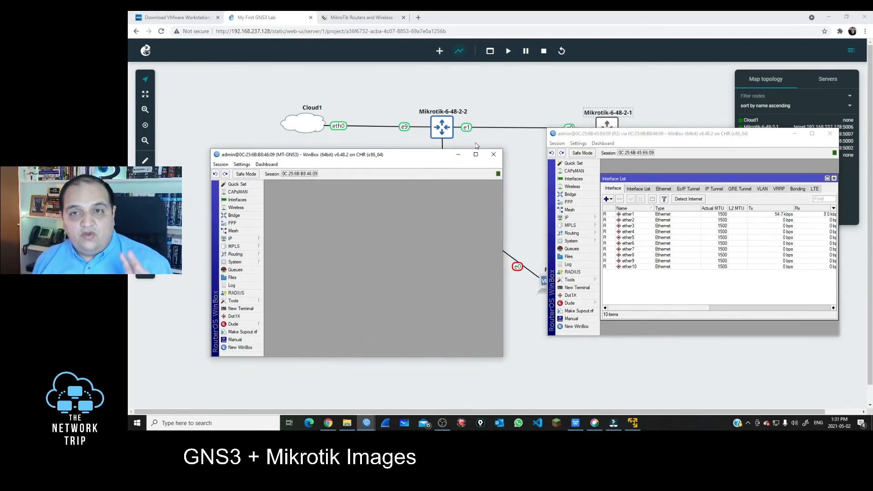